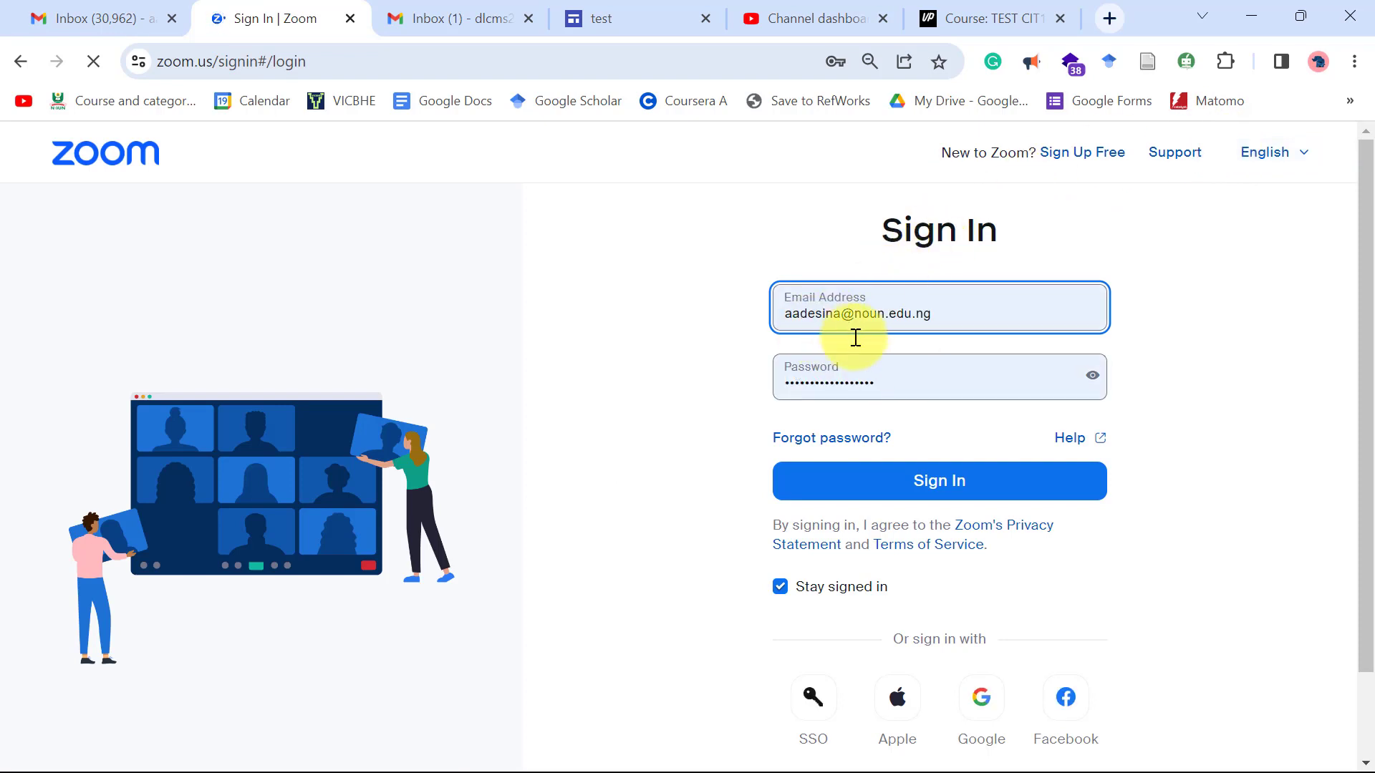
Sign in to the Zoom web portal and open the Schedule Meeting form.
{"action": "left_click", "coordinate": [949, 494]}
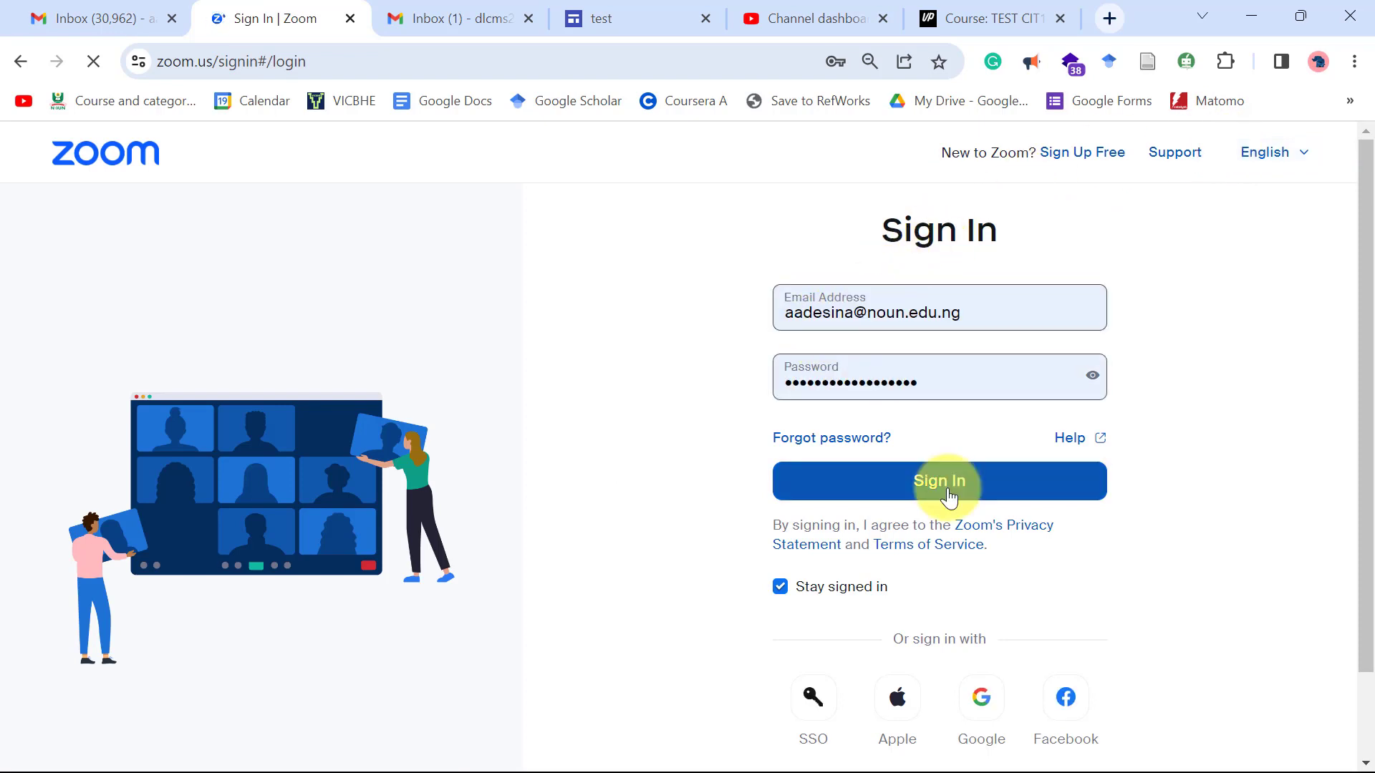
{"action": "left_click", "coordinate": [947, 490]}
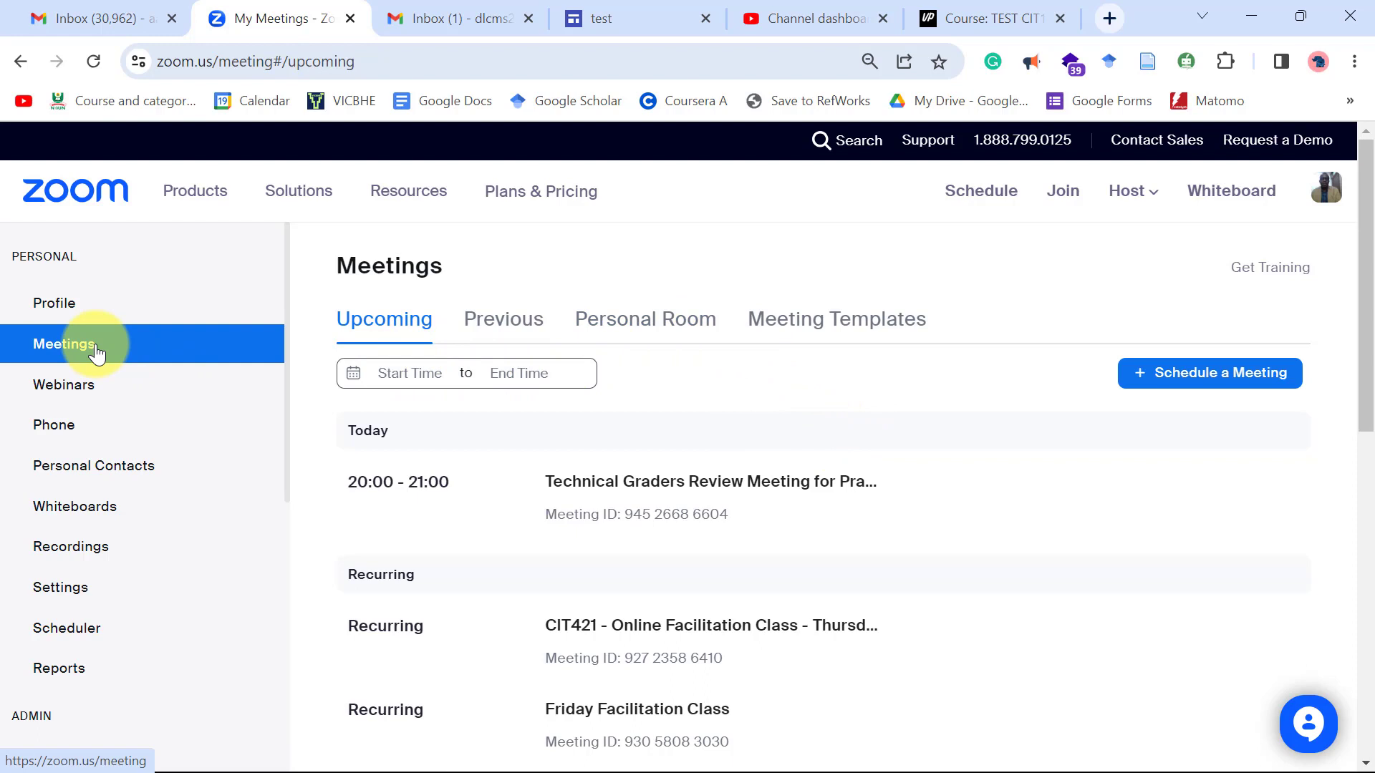
{"action": "left_click", "coordinate": [1223, 375]}
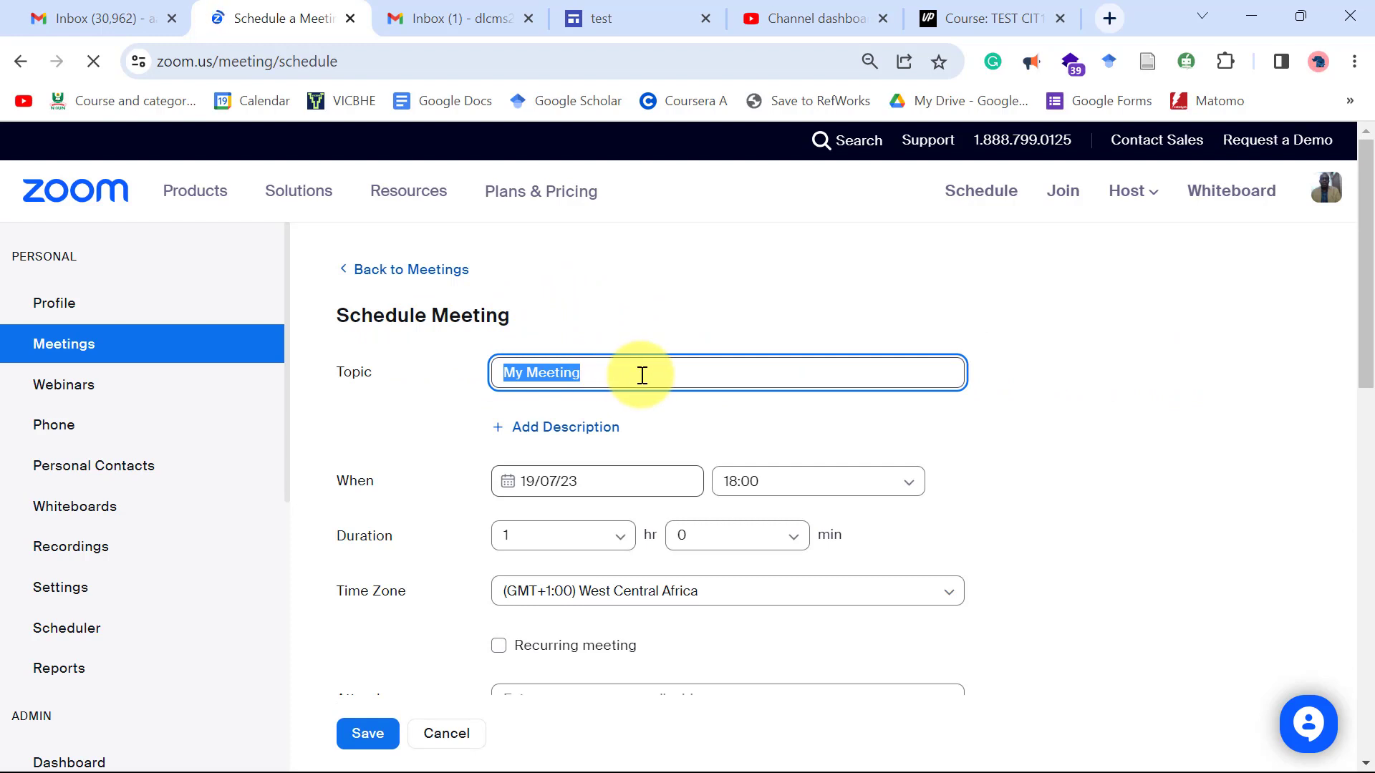
Retitle the meeting from 'My Meeting' to 'My Virtual Class' and set its date to 20/07/23.
{"action": "key", "text": "BackSpace"}
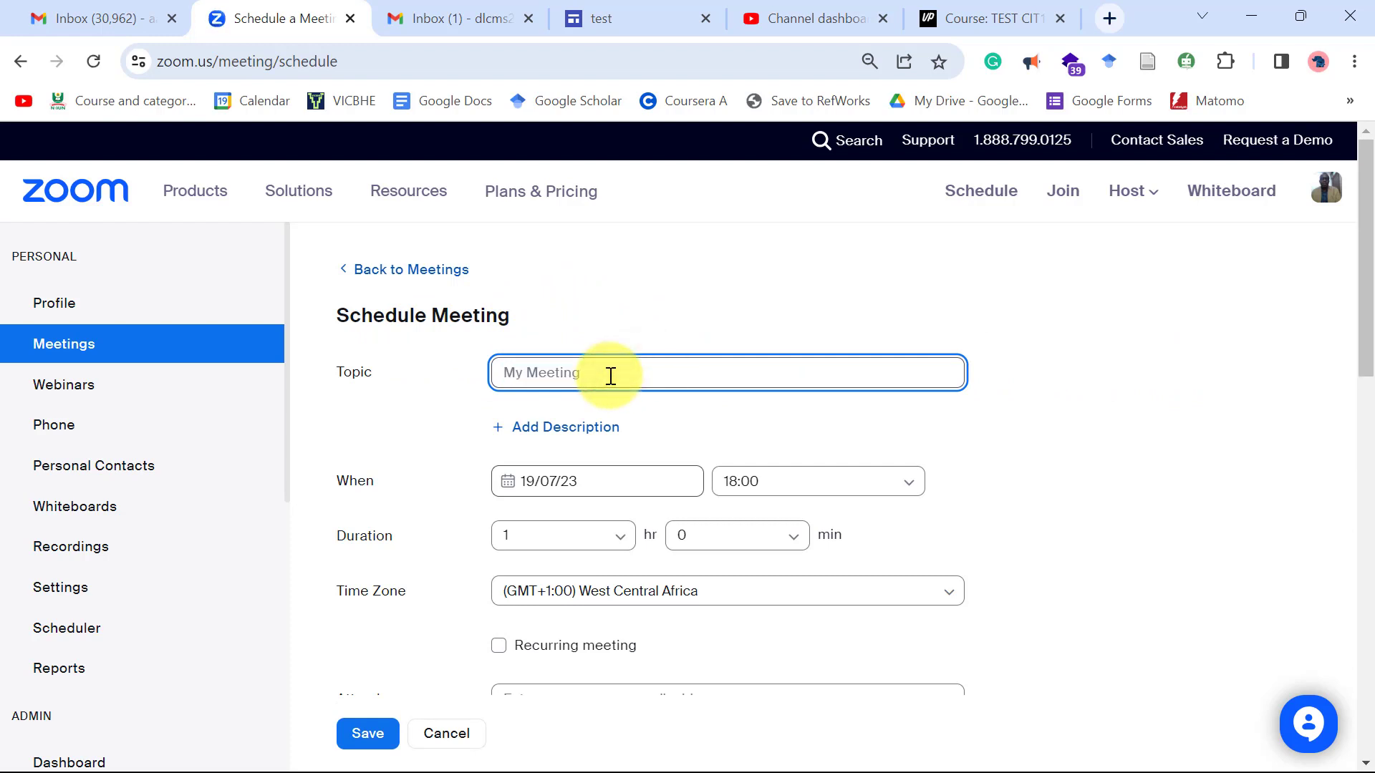
{"action": "type", "text": "My V"}
{"action": "type", "text": "irtual"}
{"action": "type", "text": " Meeting"}
{"action": "key", "text": "BackSpace"}
{"action": "key", "text": "BackSpace"}
{"action": "key", "text": "BackSpace"}
{"action": "key", "text": "BackSpace"}
{"action": "key", "text": "BackSpace"}
{"action": "key", "text": "BackSpace"}
{"action": "key", "text": "BackSpace"}
{"action": "key", "text": "BackSpace"}
{"action": "type", "text": "Class"}
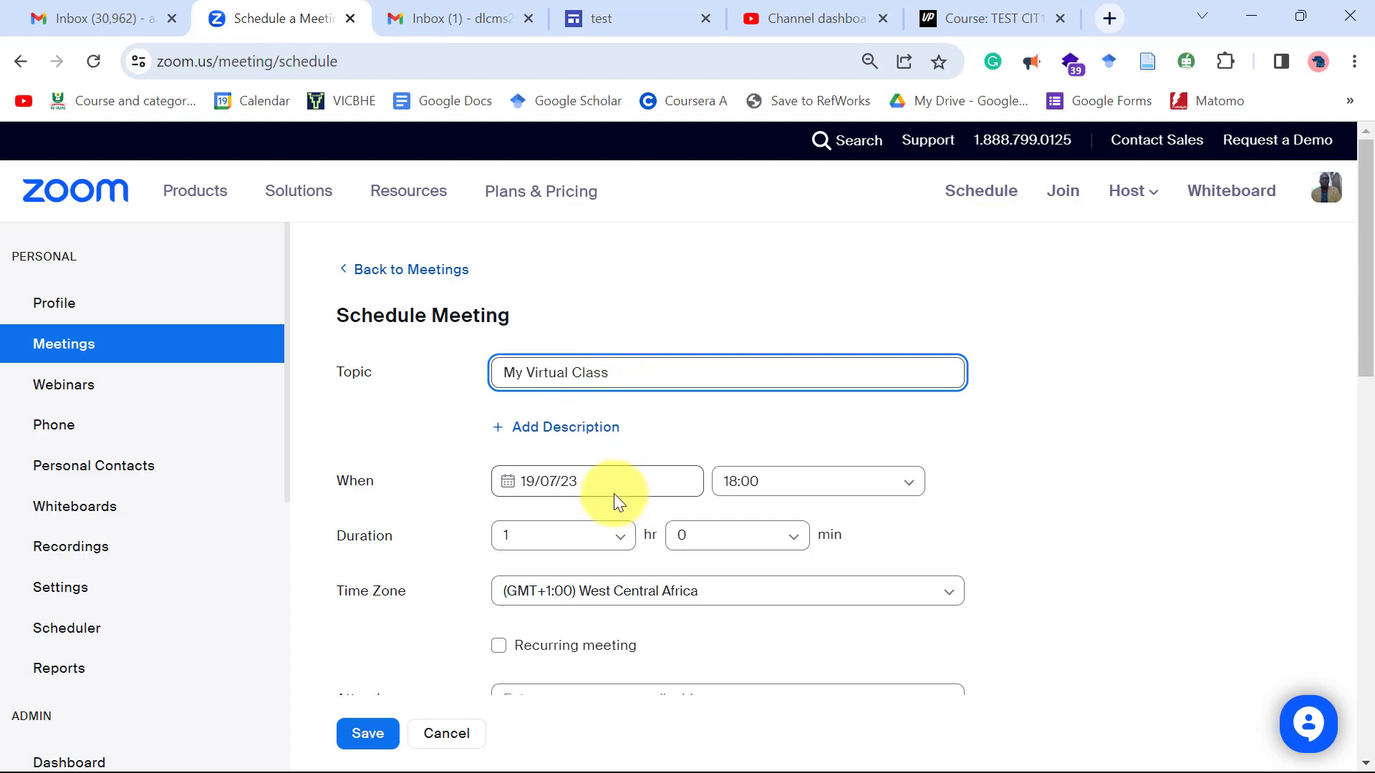
{"action": "left_click", "coordinate": [563, 478]}
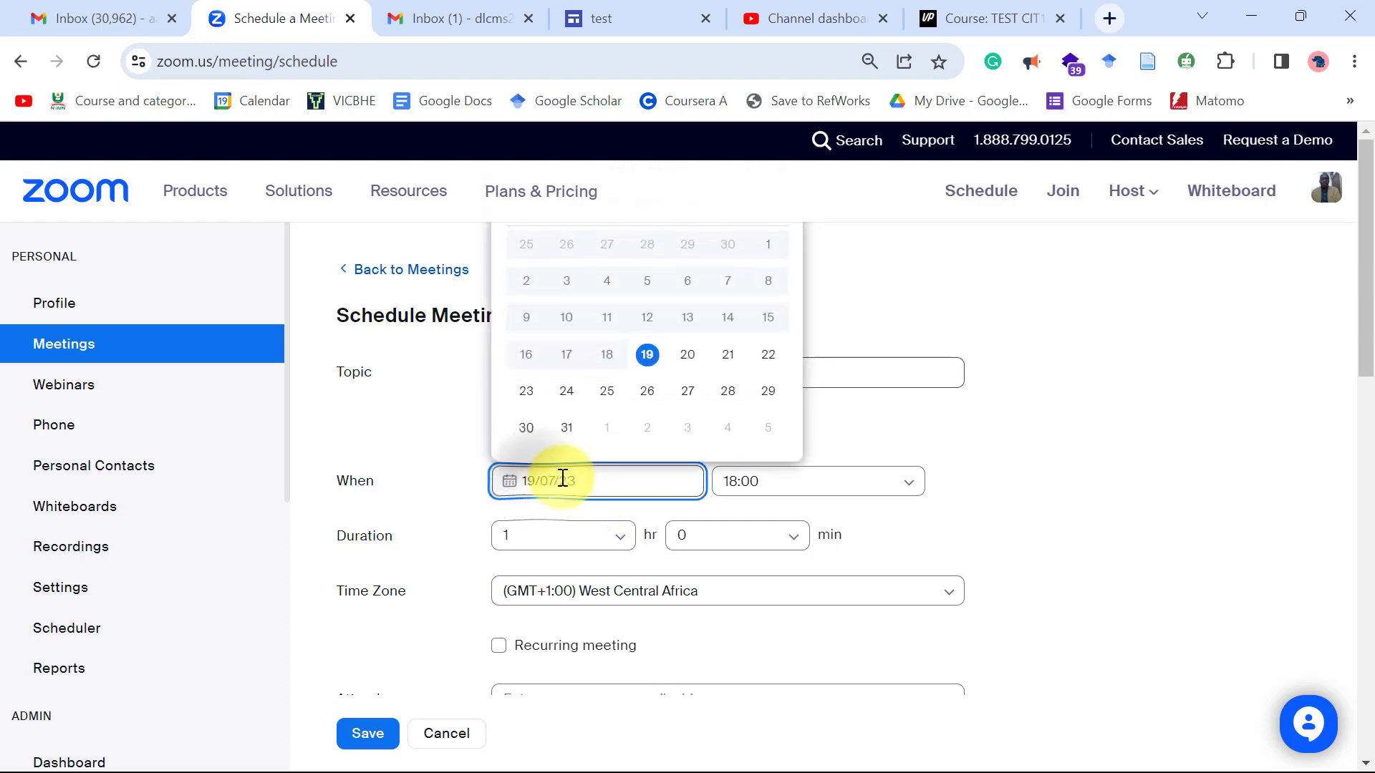
{"action": "left_click", "coordinate": [689, 356]}
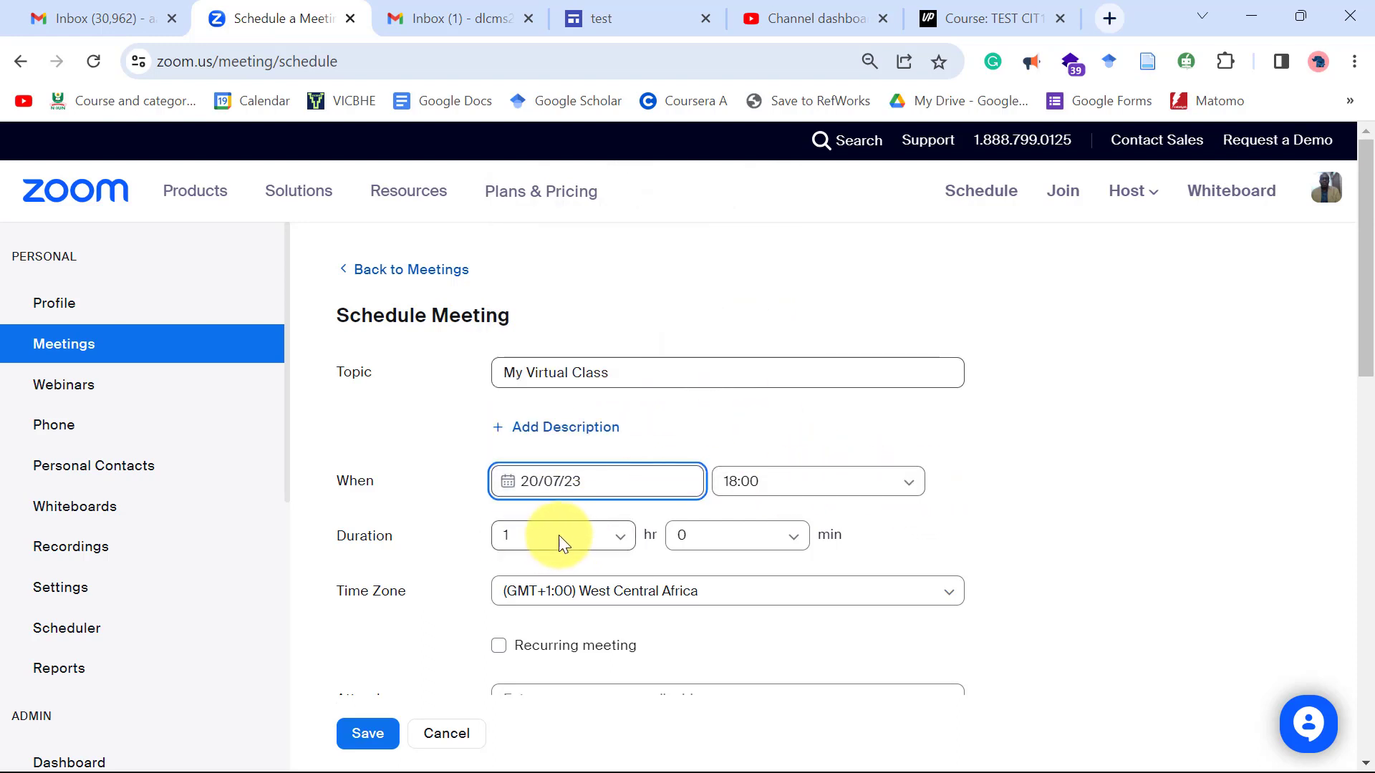
Expand and review the advanced meeting options, with mute-on-entry on and video off, then submit the meeting.
{"action": "scroll", "coordinate": [558, 535], "scroll_direction": "down", "scroll_amount": 3}
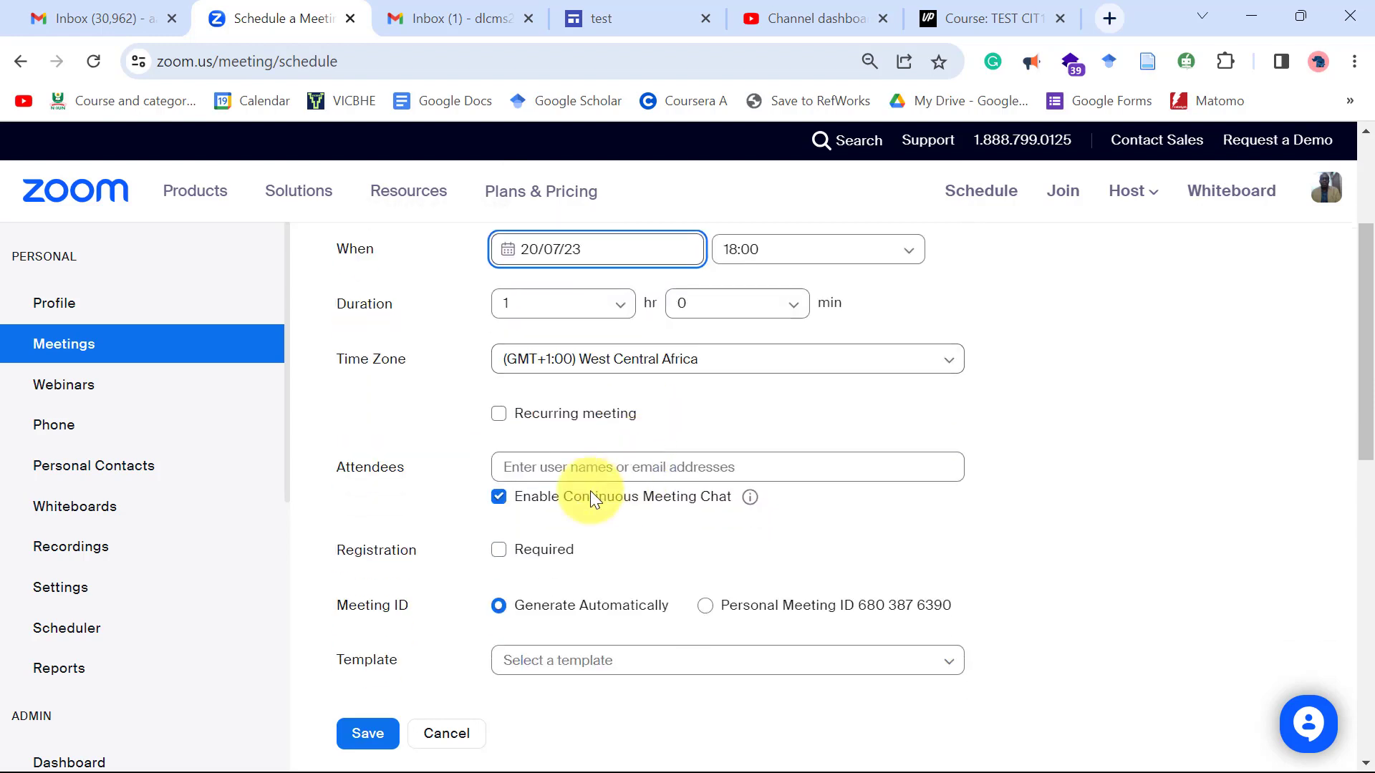
{"action": "scroll", "coordinate": [590, 496], "scroll_direction": "down", "scroll_amount": 1}
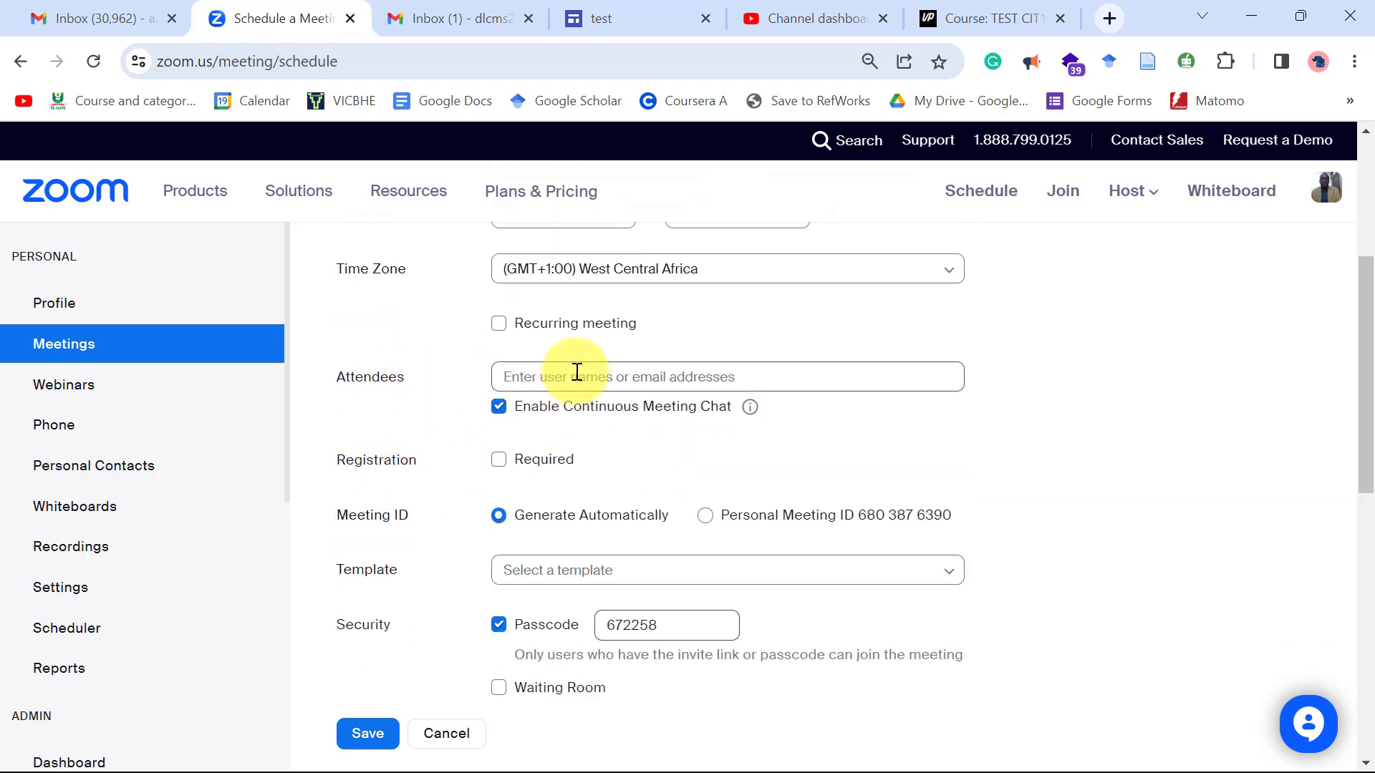
{"action": "scroll", "coordinate": [501, 379], "scroll_direction": "down", "scroll_amount": 1}
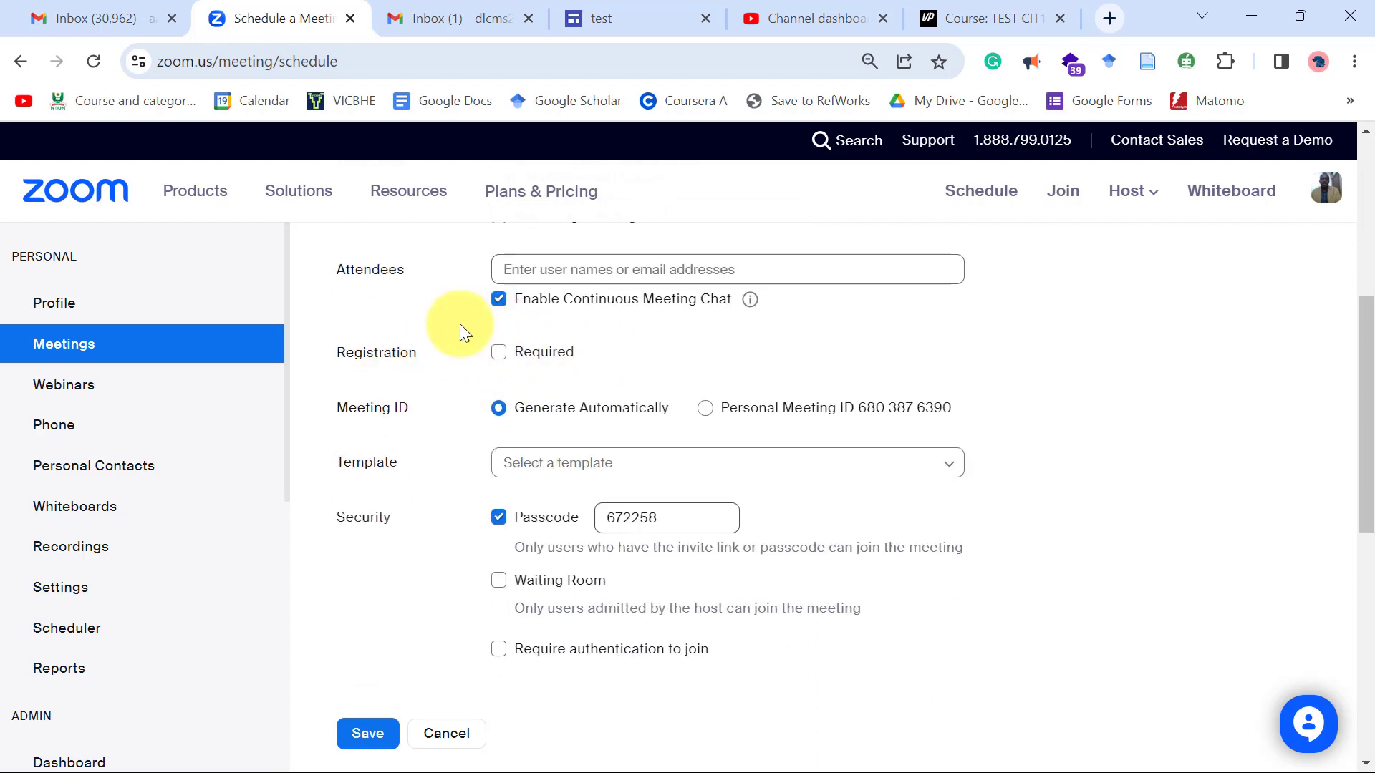
{"action": "scroll", "coordinate": [495, 464], "scroll_direction": "down", "scroll_amount": 1}
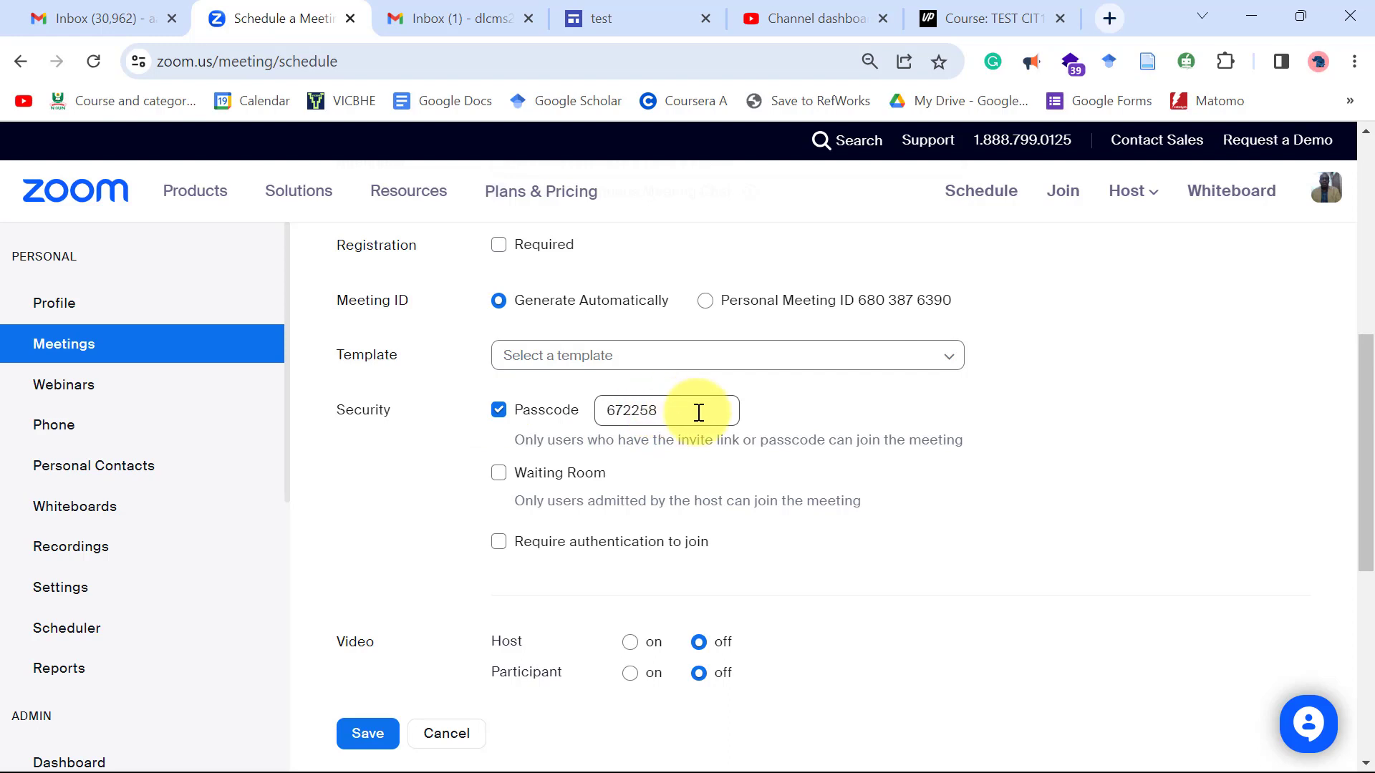
{"action": "scroll", "coordinate": [698, 415], "scroll_direction": "down", "scroll_amount": 1}
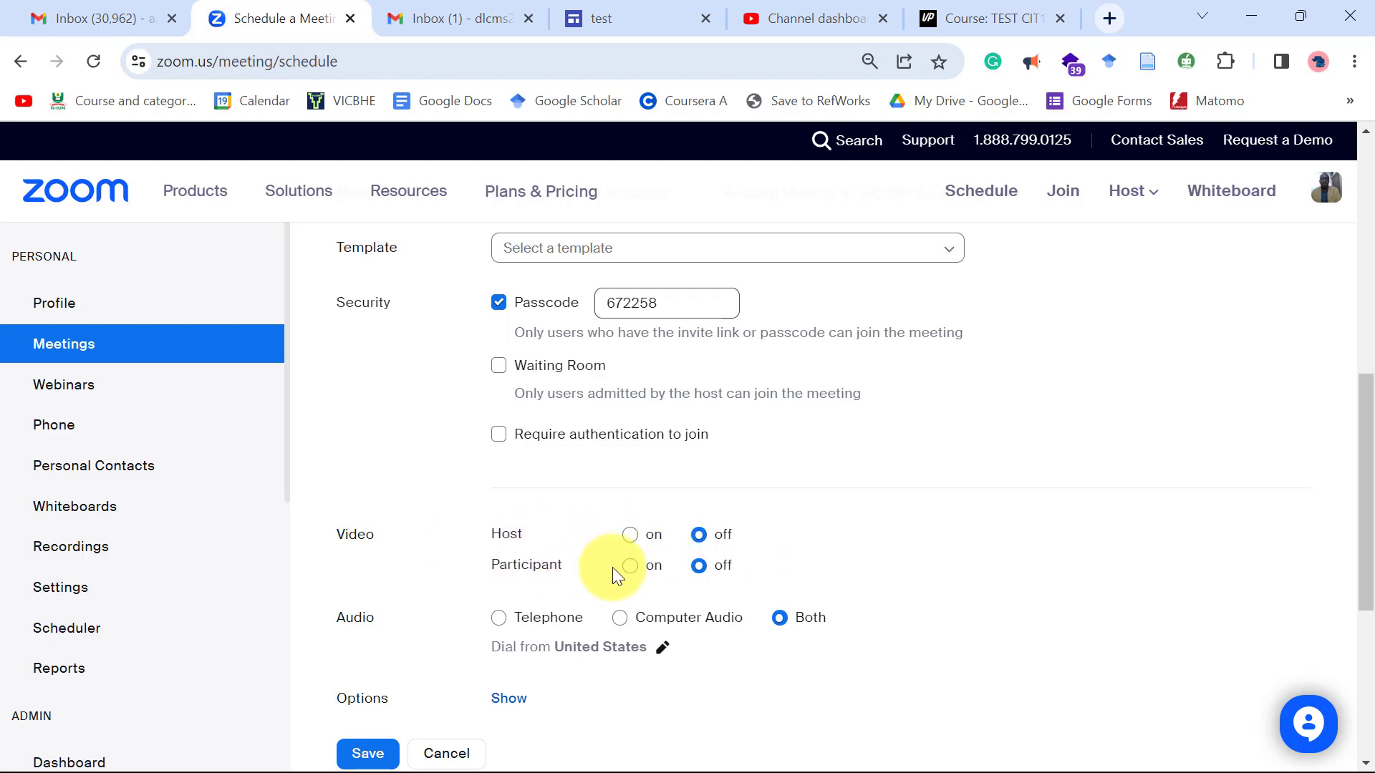
{"action": "scroll", "coordinate": [719, 559], "scroll_direction": "down", "scroll_amount": 3}
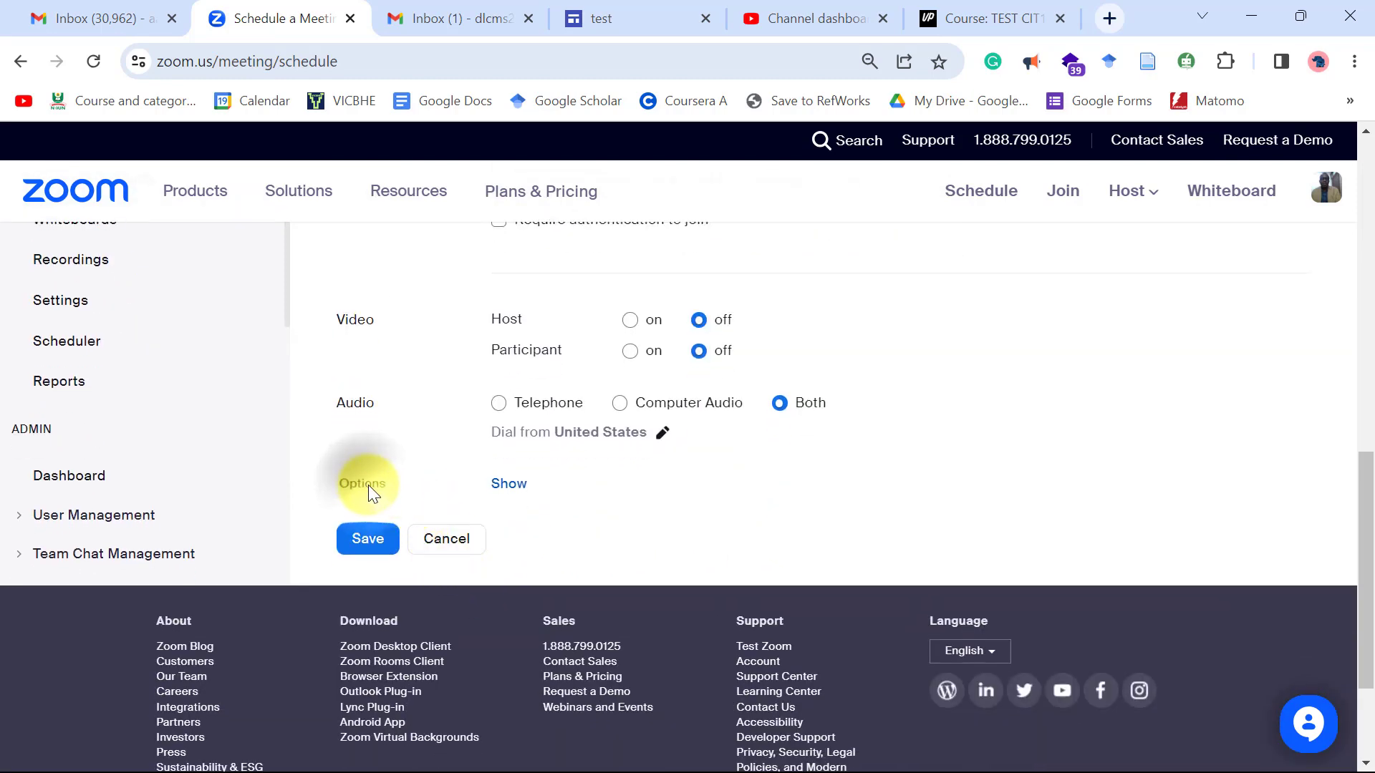
{"action": "left_click", "coordinate": [525, 487]}
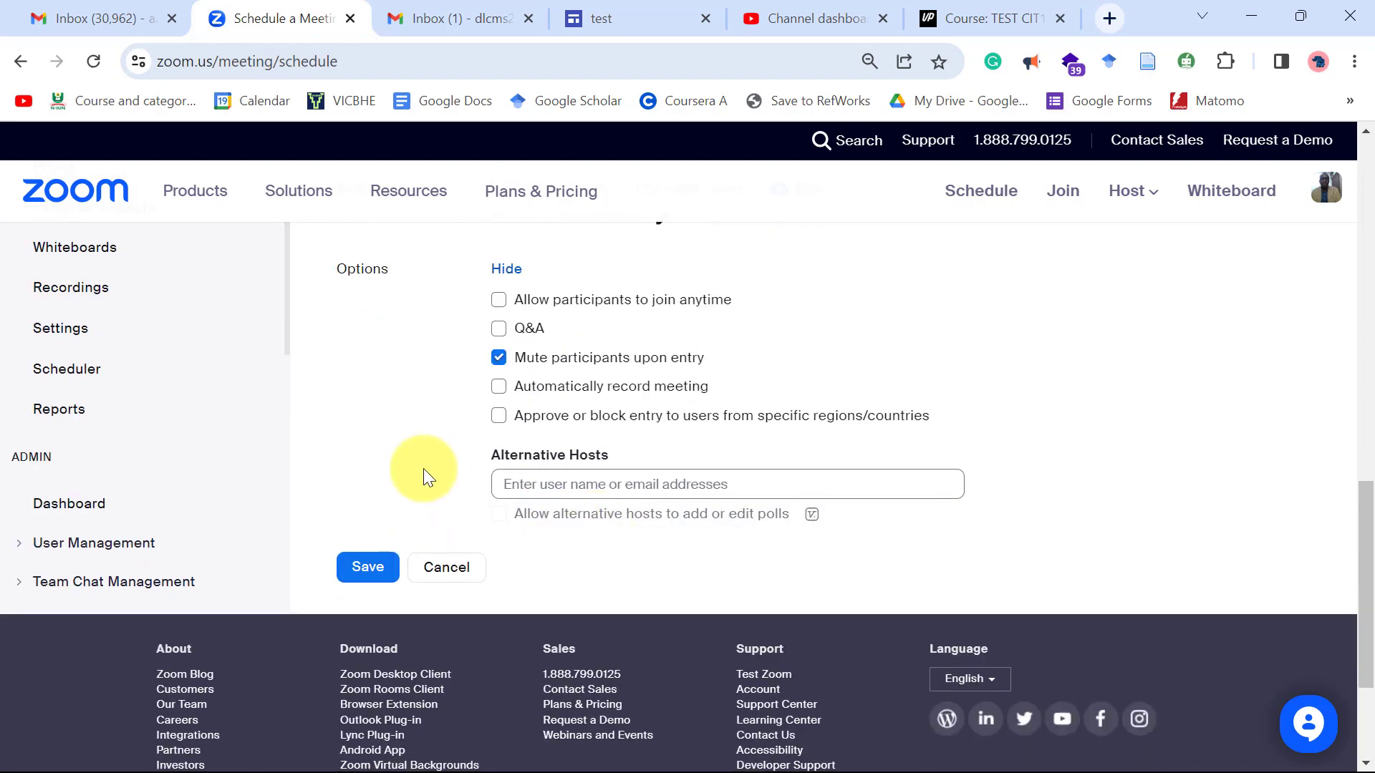
{"action": "scroll", "coordinate": [492, 476], "scroll_direction": "up", "scroll_amount": 6}
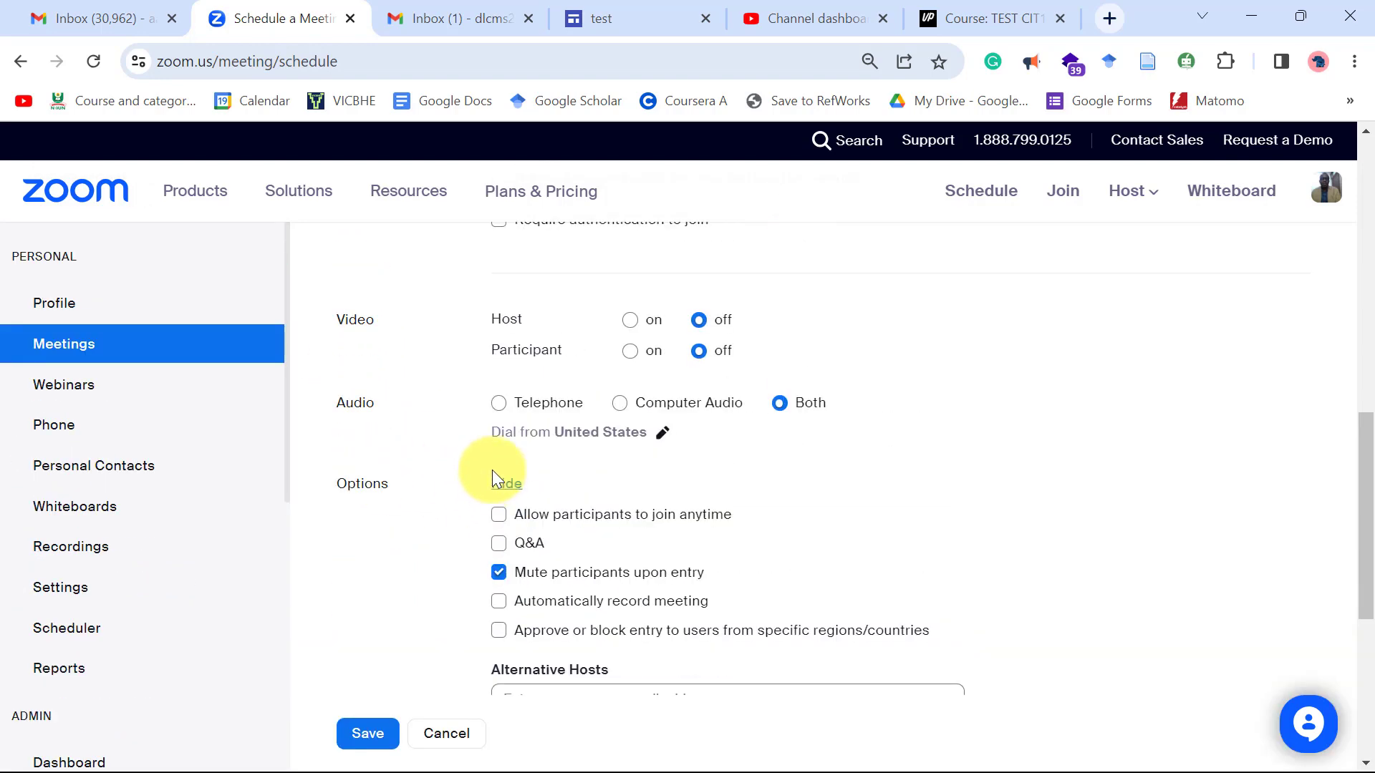
{"action": "scroll", "coordinate": [492, 482], "scroll_direction": "down", "scroll_amount": 8}
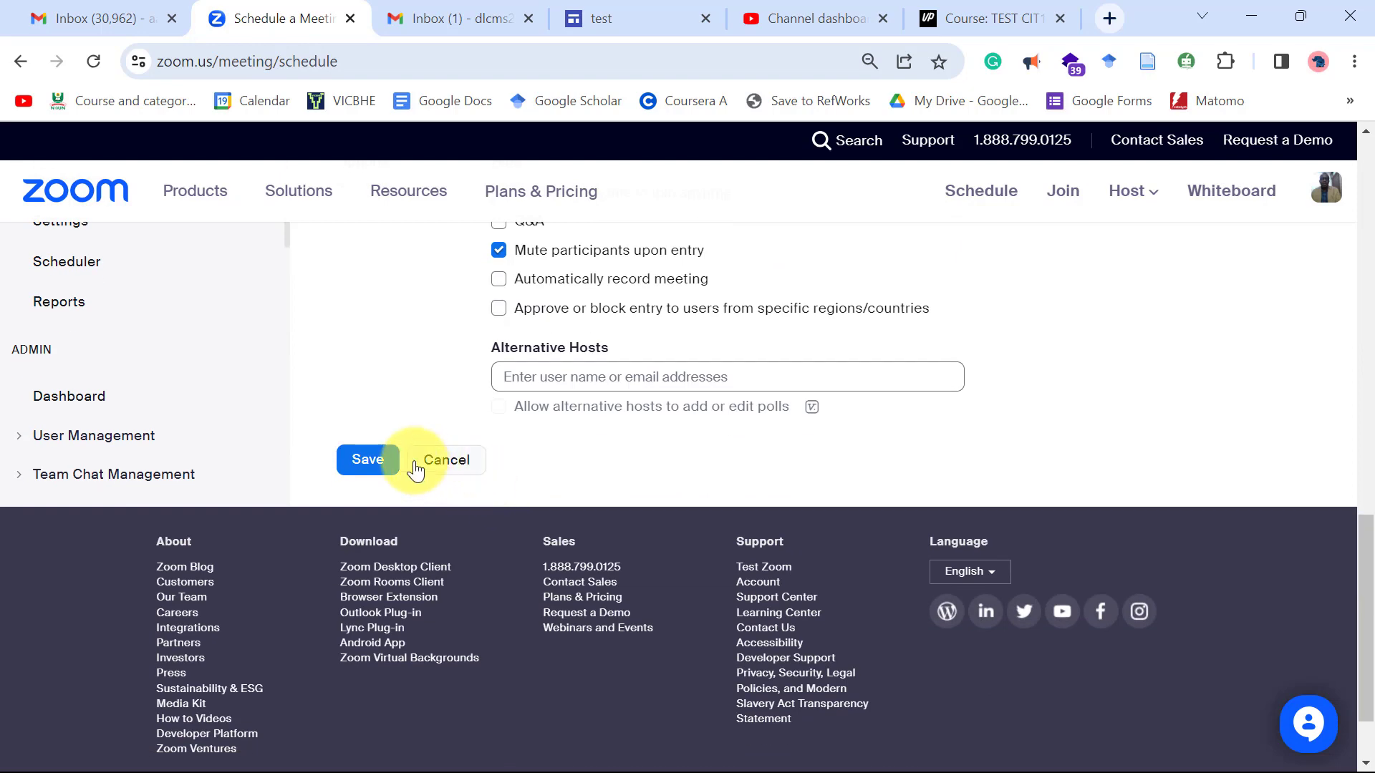
{"action": "left_click", "coordinate": [385, 465]}
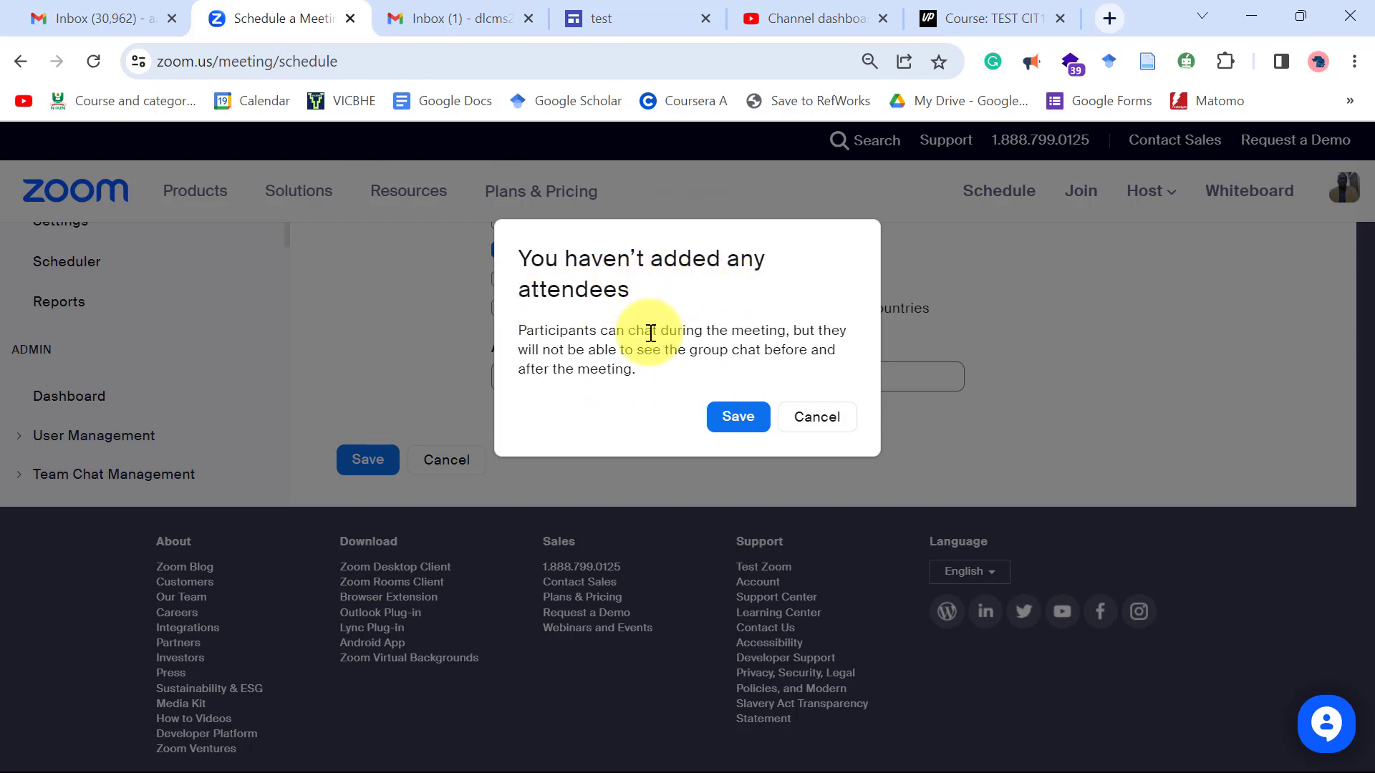
Confirm saving the meeting without attendees and copy its invite link.
{"action": "left_click", "coordinate": [745, 421]}
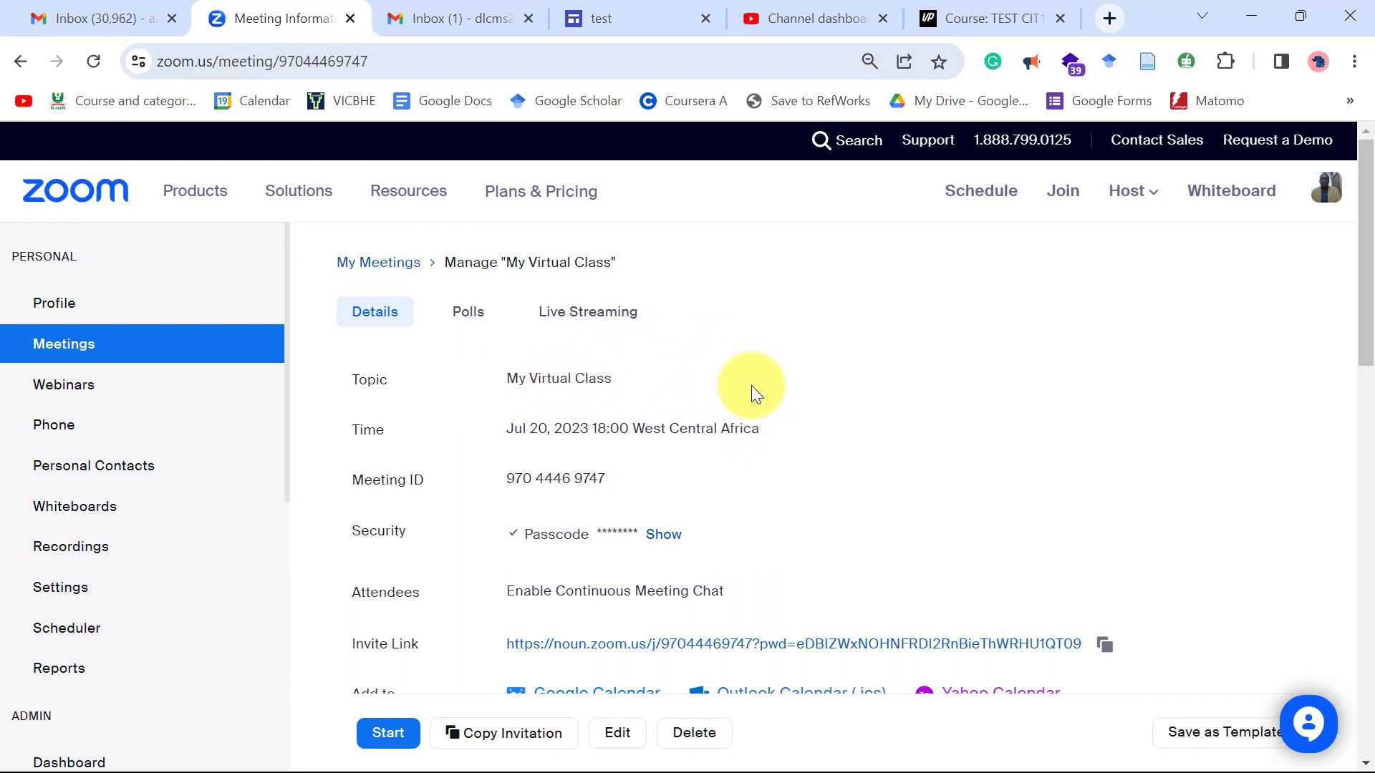
{"action": "scroll", "coordinate": [645, 430], "scroll_direction": "down", "scroll_amount": 3}
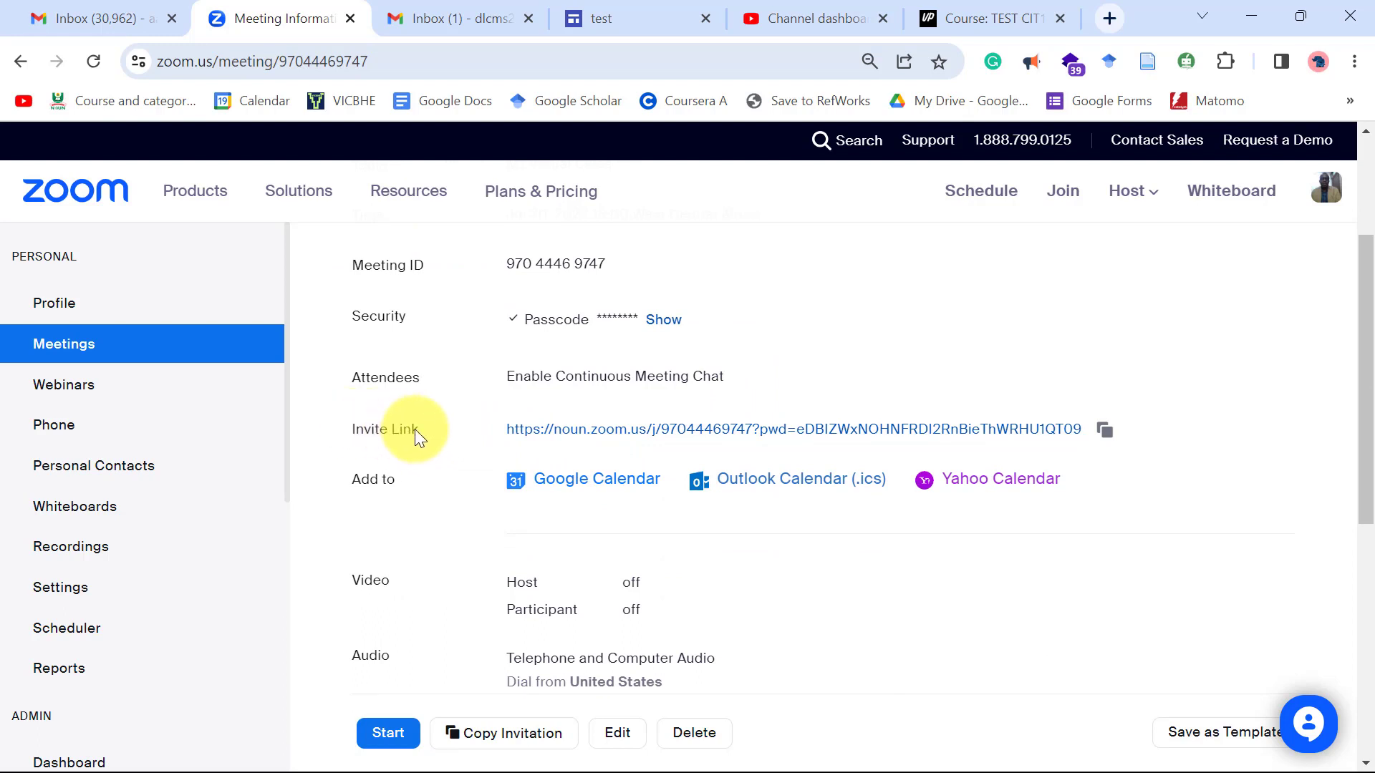
{"action": "left_click", "coordinate": [1103, 431]}
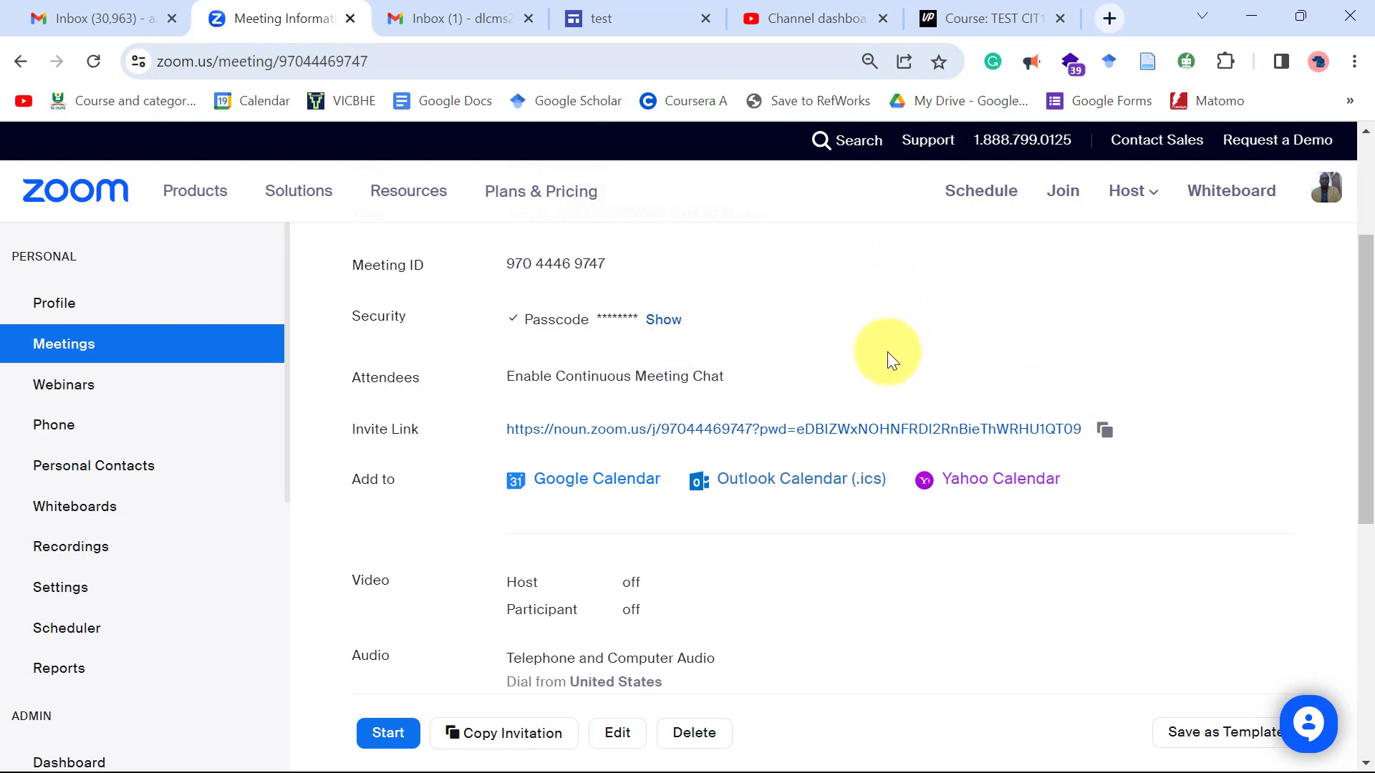
{"action": "scroll", "coordinate": [905, 520], "scroll_direction": "down", "scroll_amount": 3}
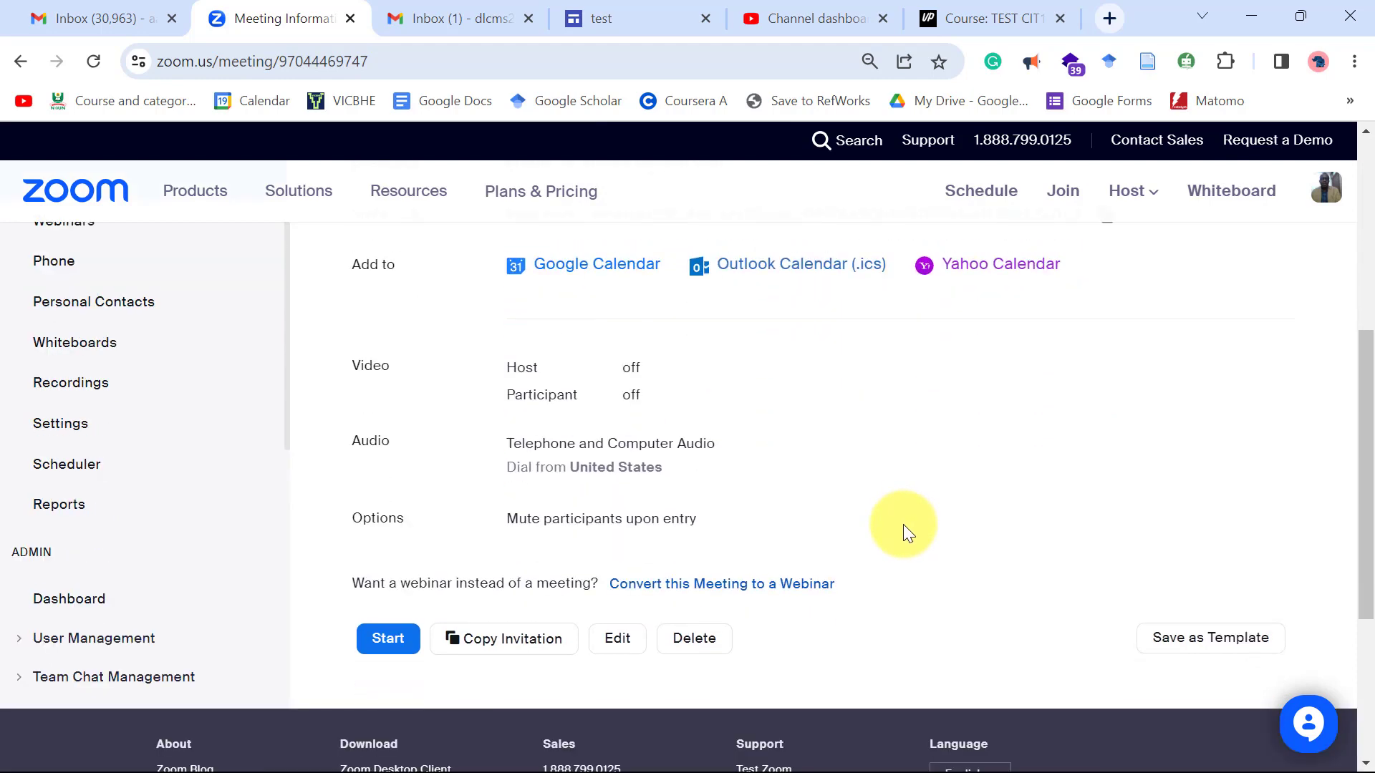
{"action": "scroll", "coordinate": [904, 524], "scroll_direction": "up", "scroll_amount": 2}
{"action": "scroll", "coordinate": [903, 524], "scroll_direction": "down", "scroll_amount": 2}
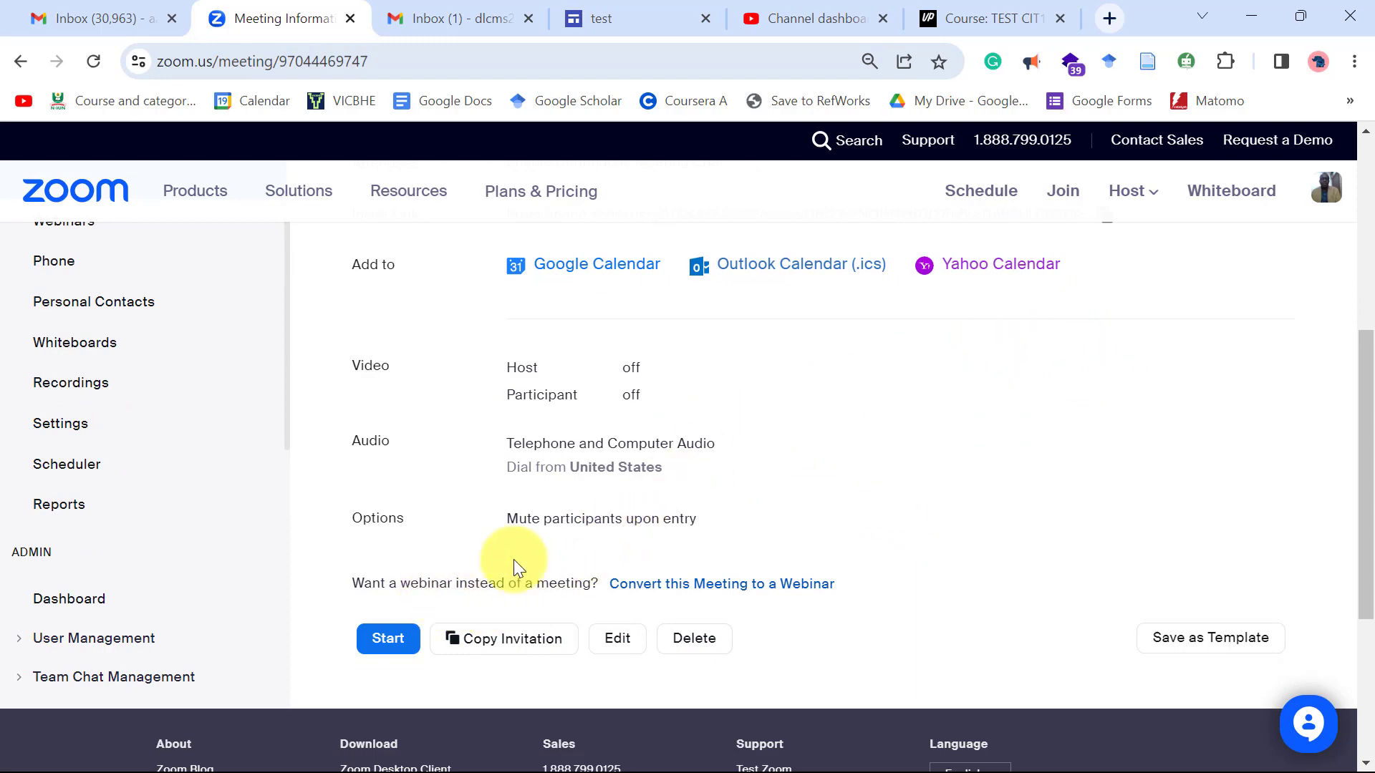
{"action": "scroll", "coordinate": [904, 355], "scroll_direction": "up", "scroll_amount": 3}
{"action": "scroll", "coordinate": [870, 415], "scroll_direction": "down", "scroll_amount": 3}
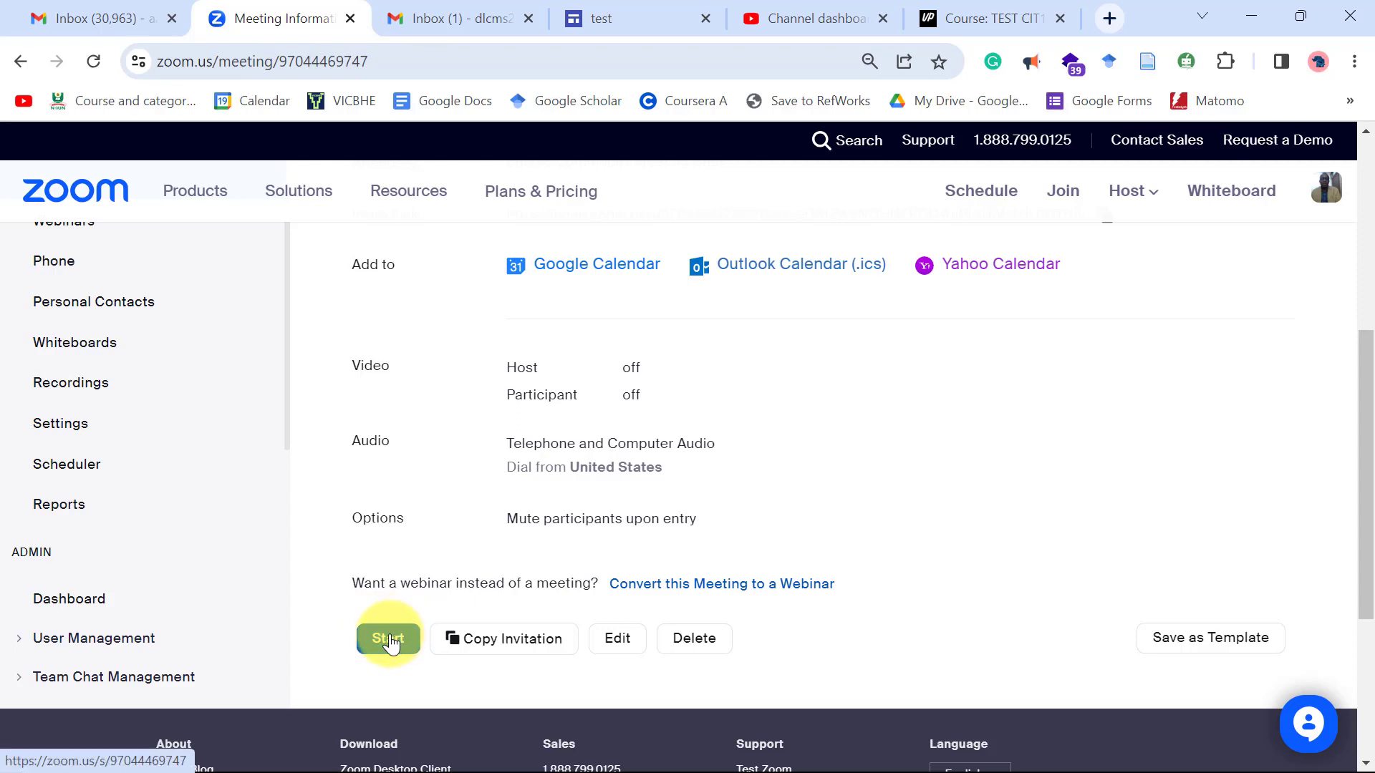
{"action": "scroll", "coordinate": [660, 456], "scroll_direction": "up", "scroll_amount": 6}
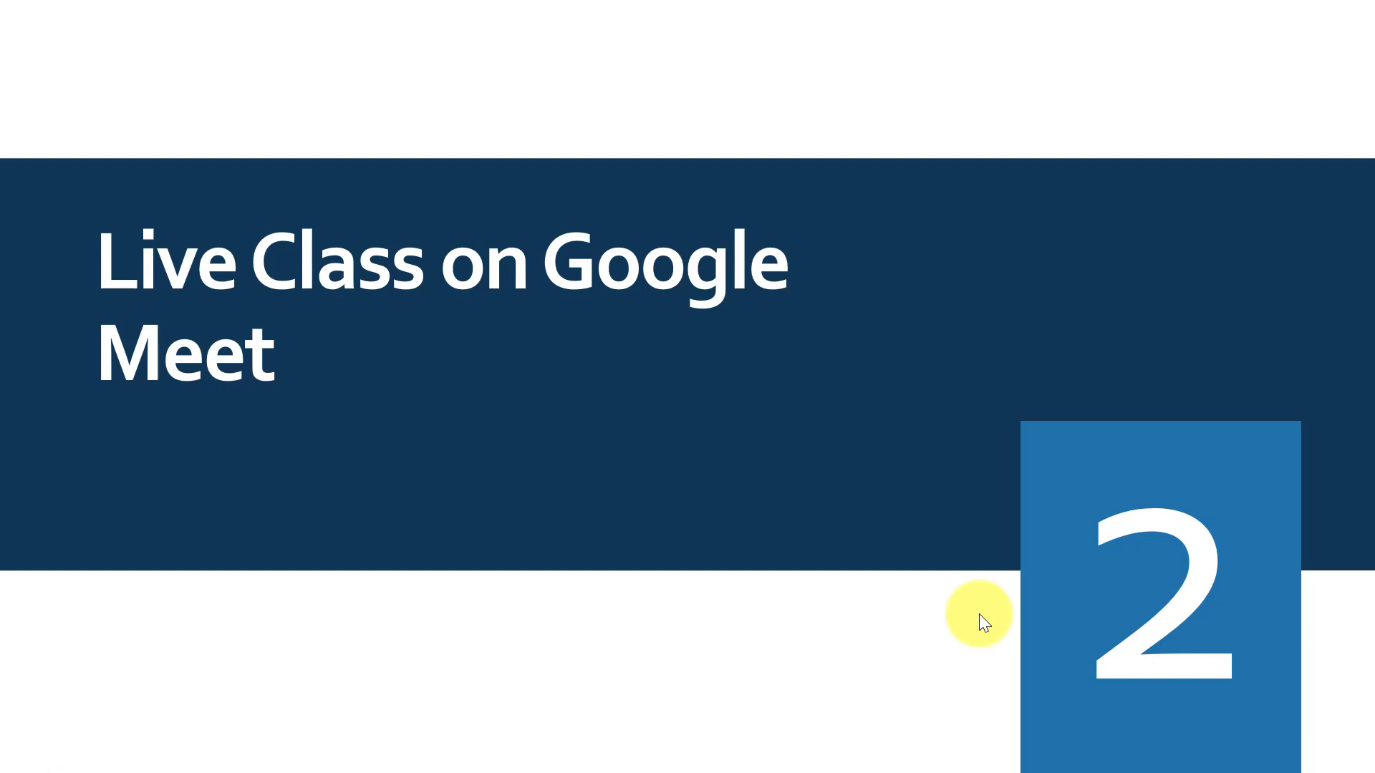
Advance the slideshow to the 'Steps to Setting Up Live Class' slide.
{"action": "left_click", "coordinate": [865, 549]}
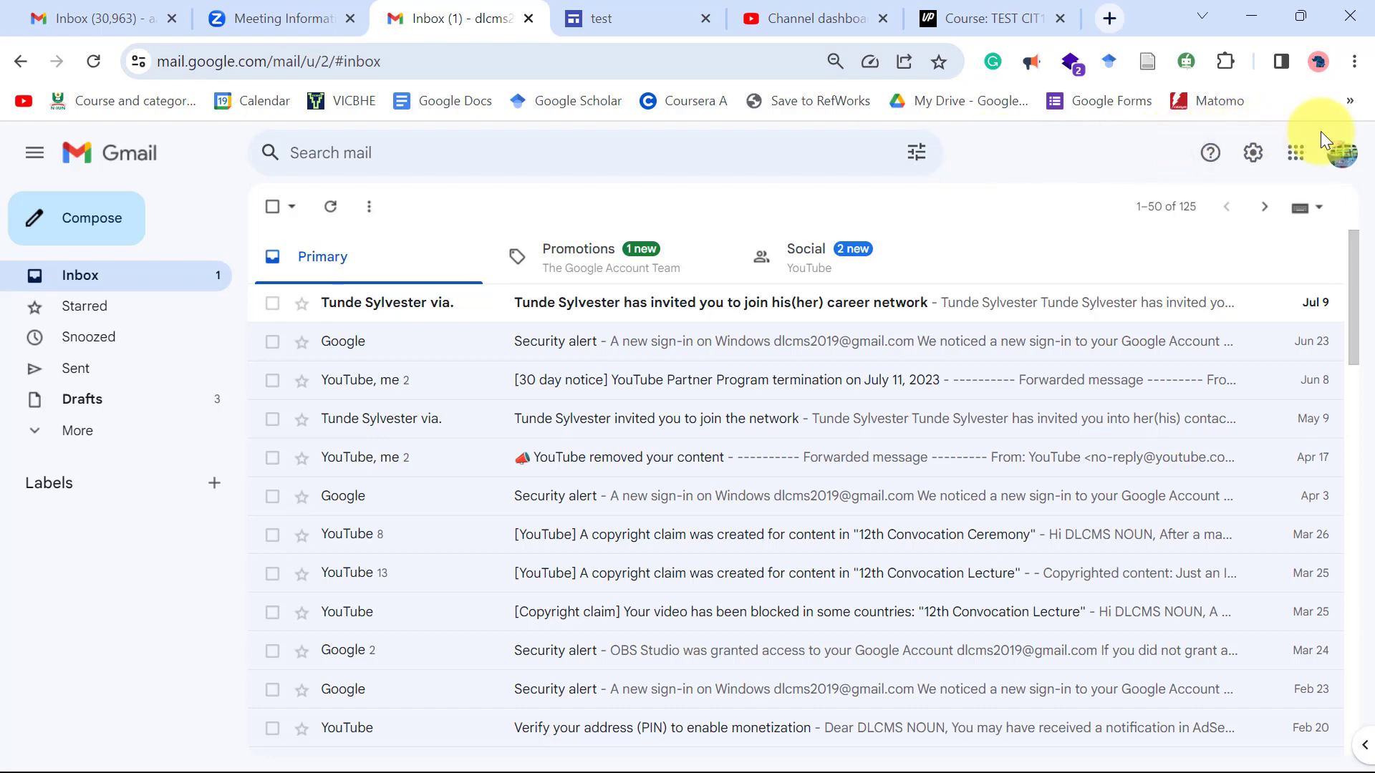
Launch Google Meet in a new tab from Gmail's Google apps menu.
{"action": "left_click", "coordinate": [1295, 158]}
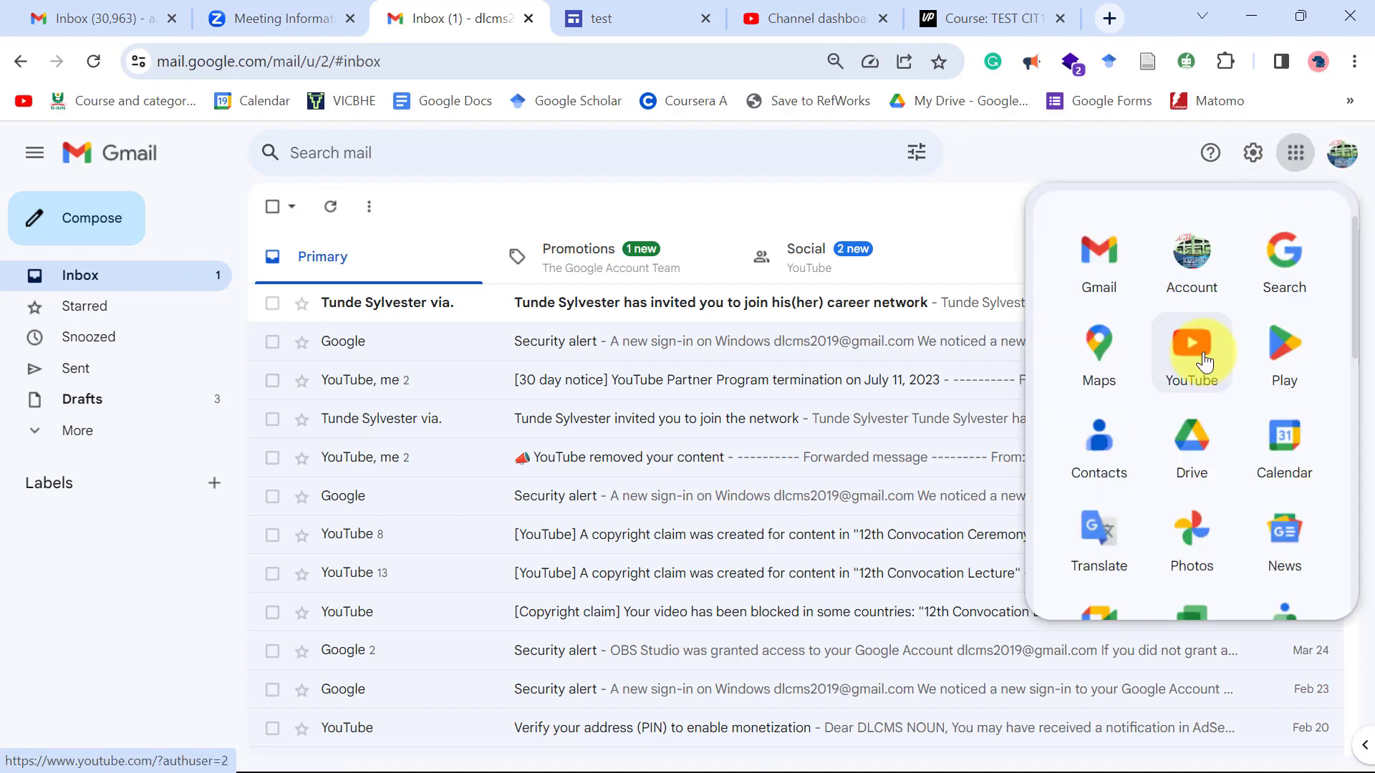
{"action": "scroll", "coordinate": [1204, 363], "scroll_direction": "down", "scroll_amount": 3}
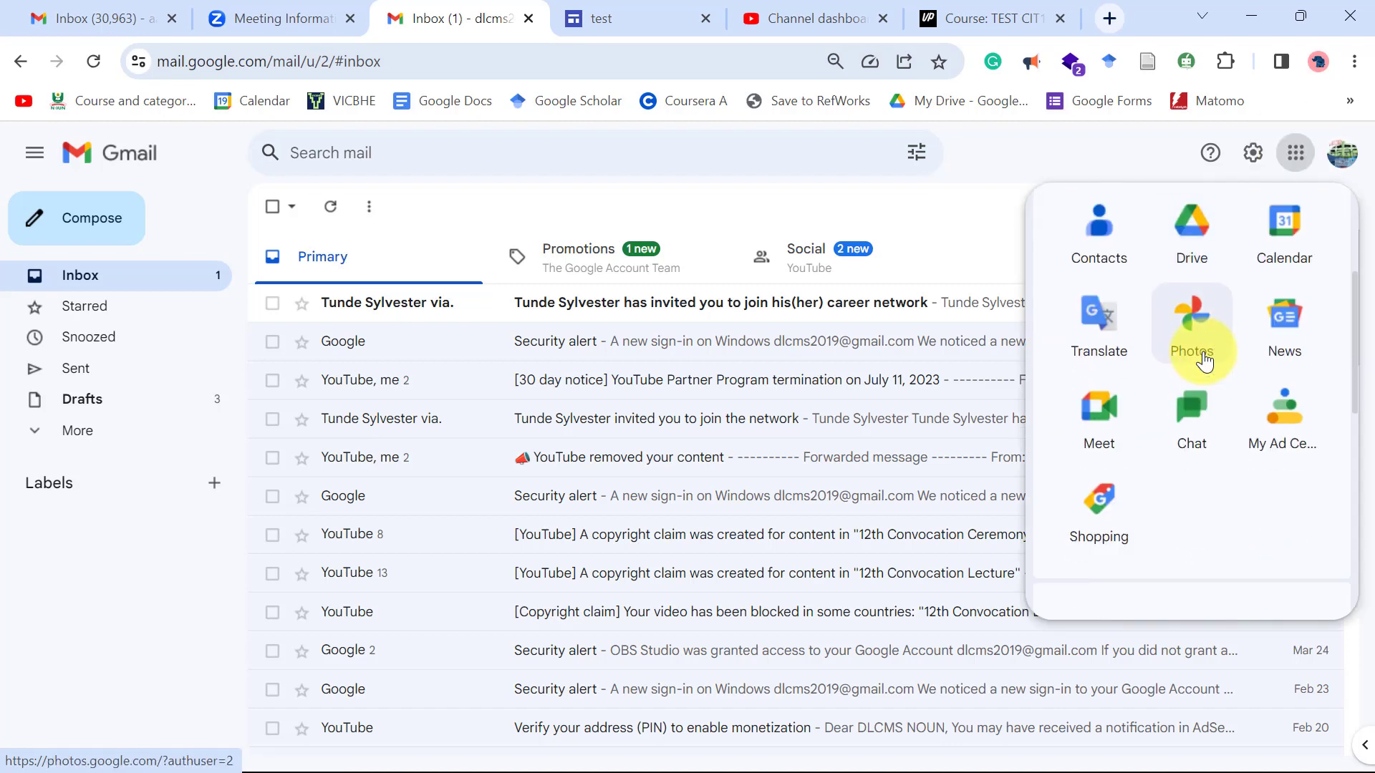
{"action": "left_click", "coordinate": [1112, 418]}
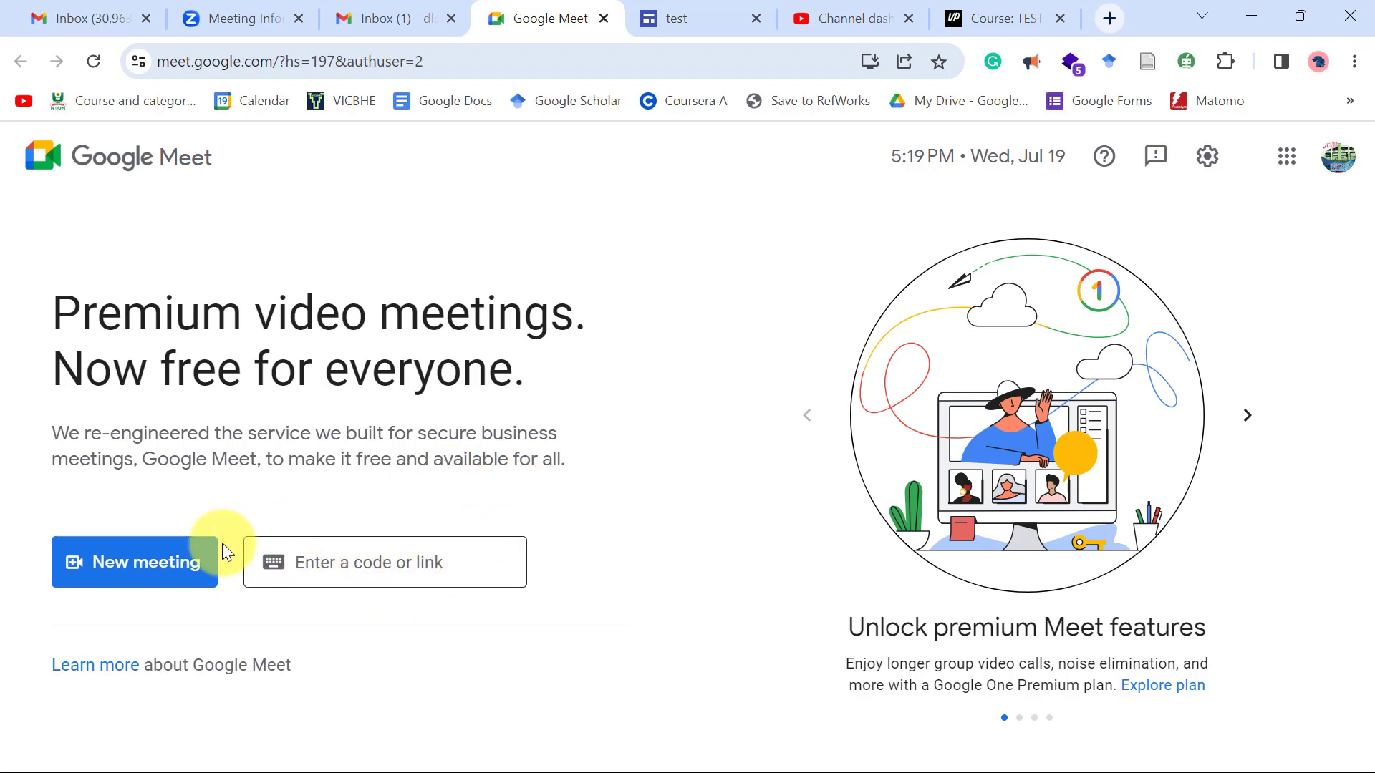
Create a Google Meet meeting for later and copy its shareable link.
{"action": "left_click", "coordinate": [139, 561]}
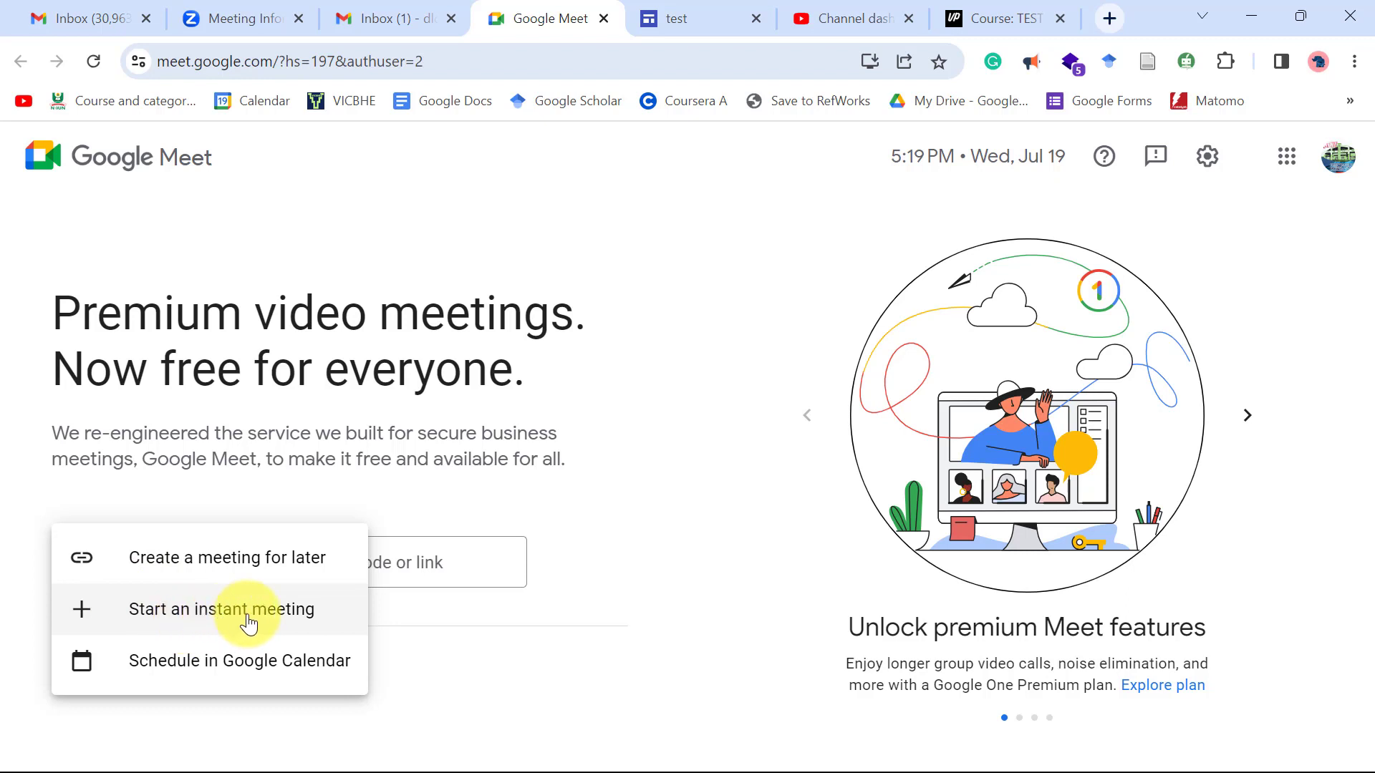
{"action": "left_click", "coordinate": [218, 562]}
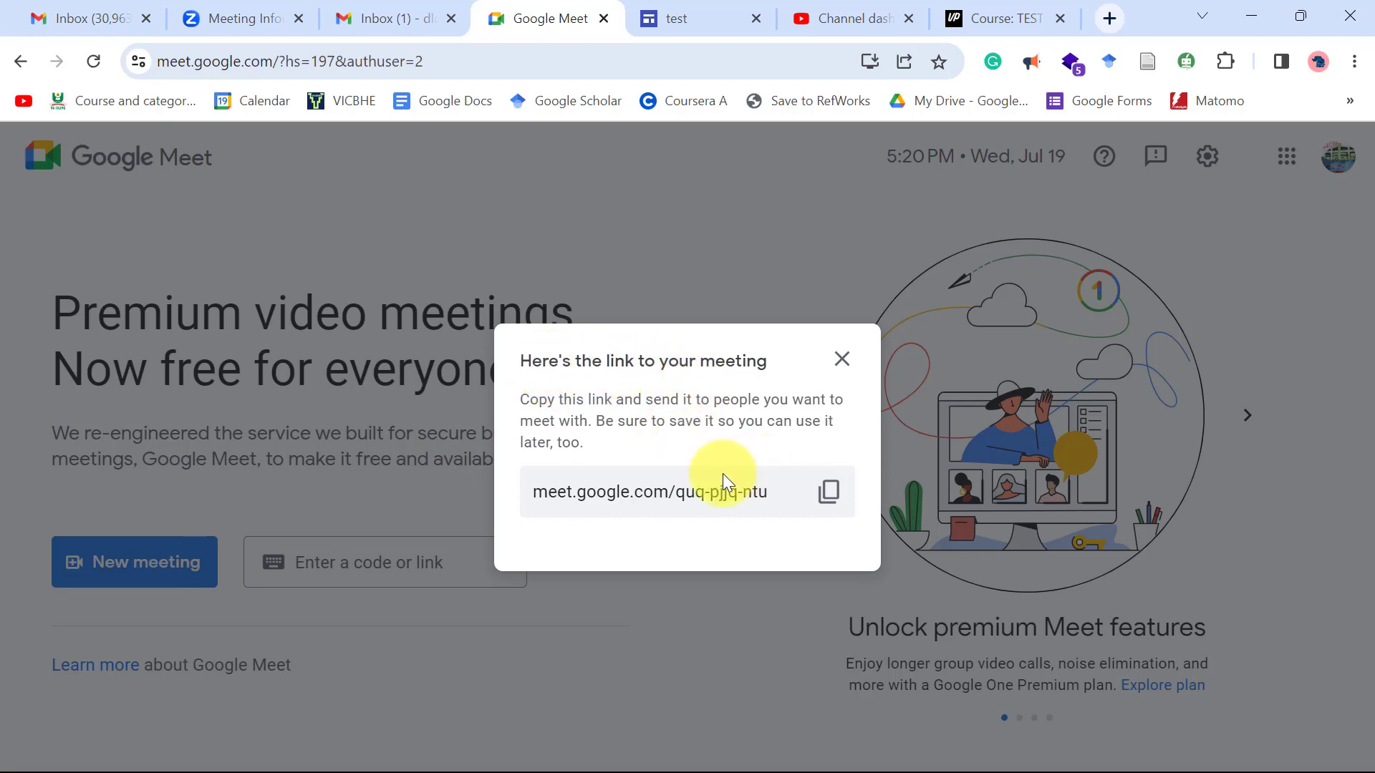
{"action": "left_click", "coordinate": [829, 494]}
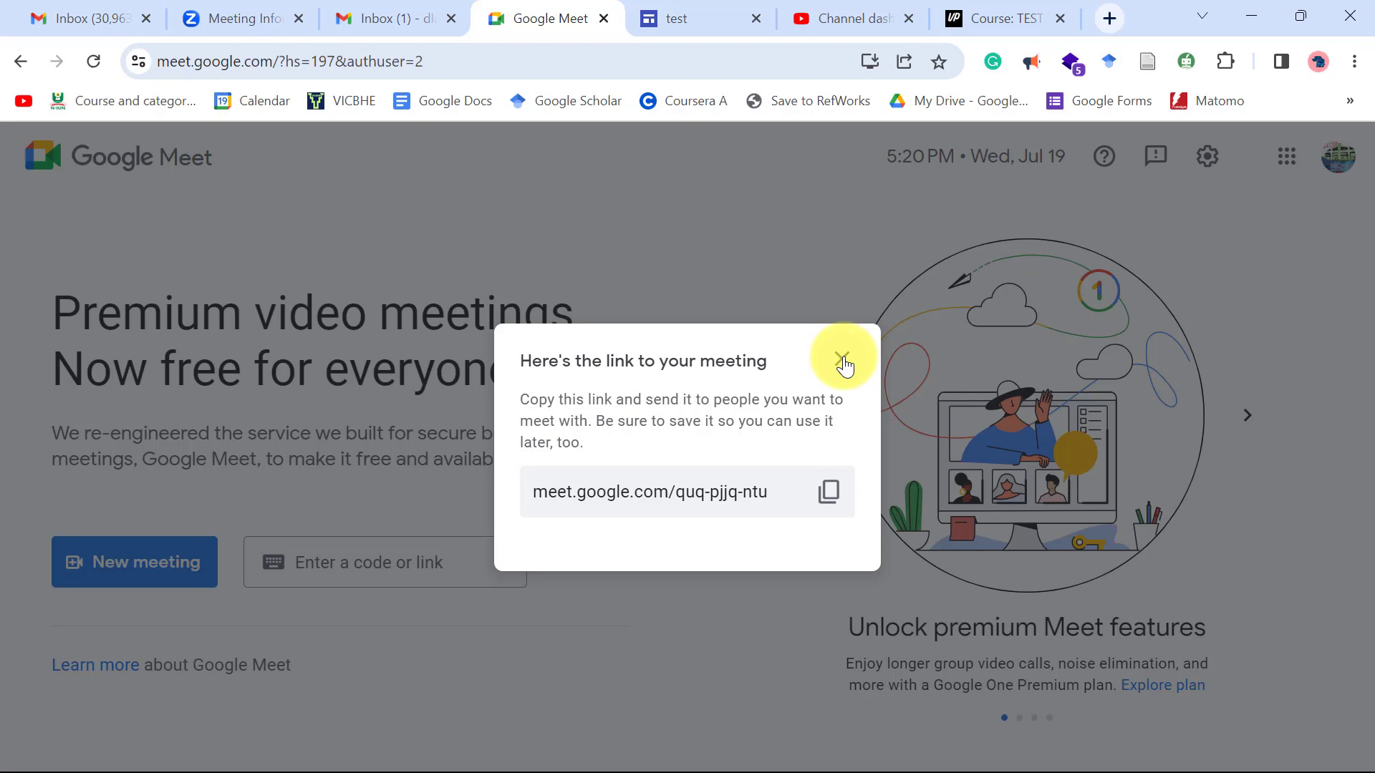
Dismiss the link dialog and schedule a new Meet meeting in Google Calendar.
{"action": "left_click", "coordinate": [842, 359]}
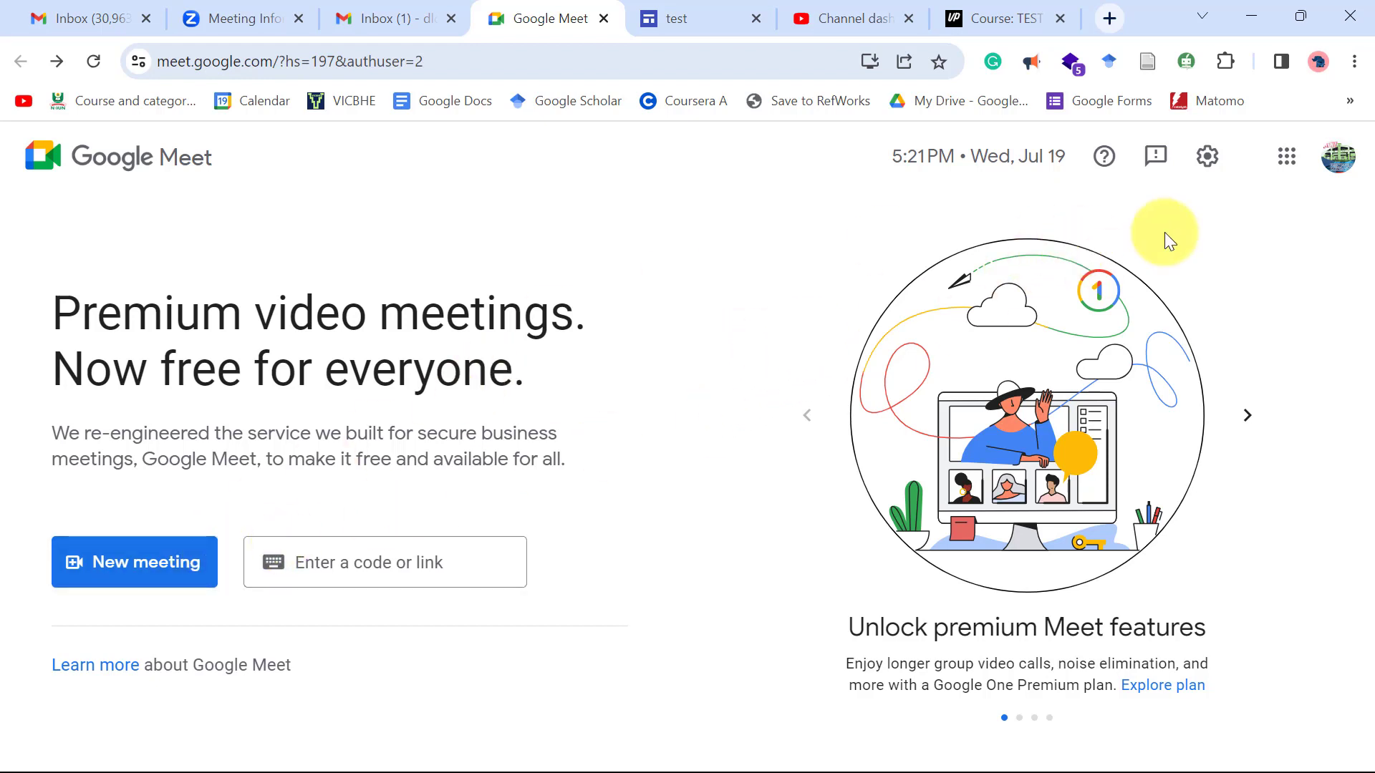
{"action": "left_click", "coordinate": [147, 571]}
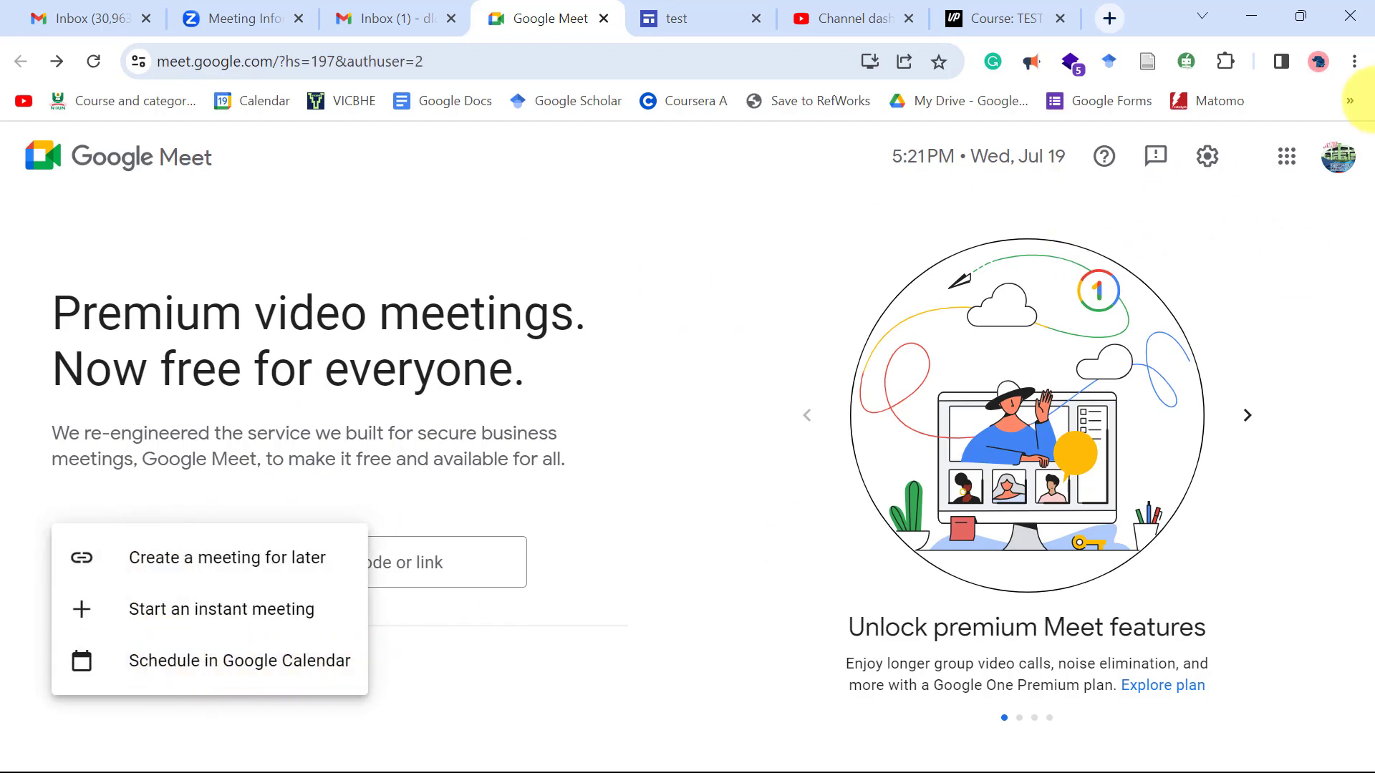
{"action": "left_click", "coordinate": [1287, 157]}
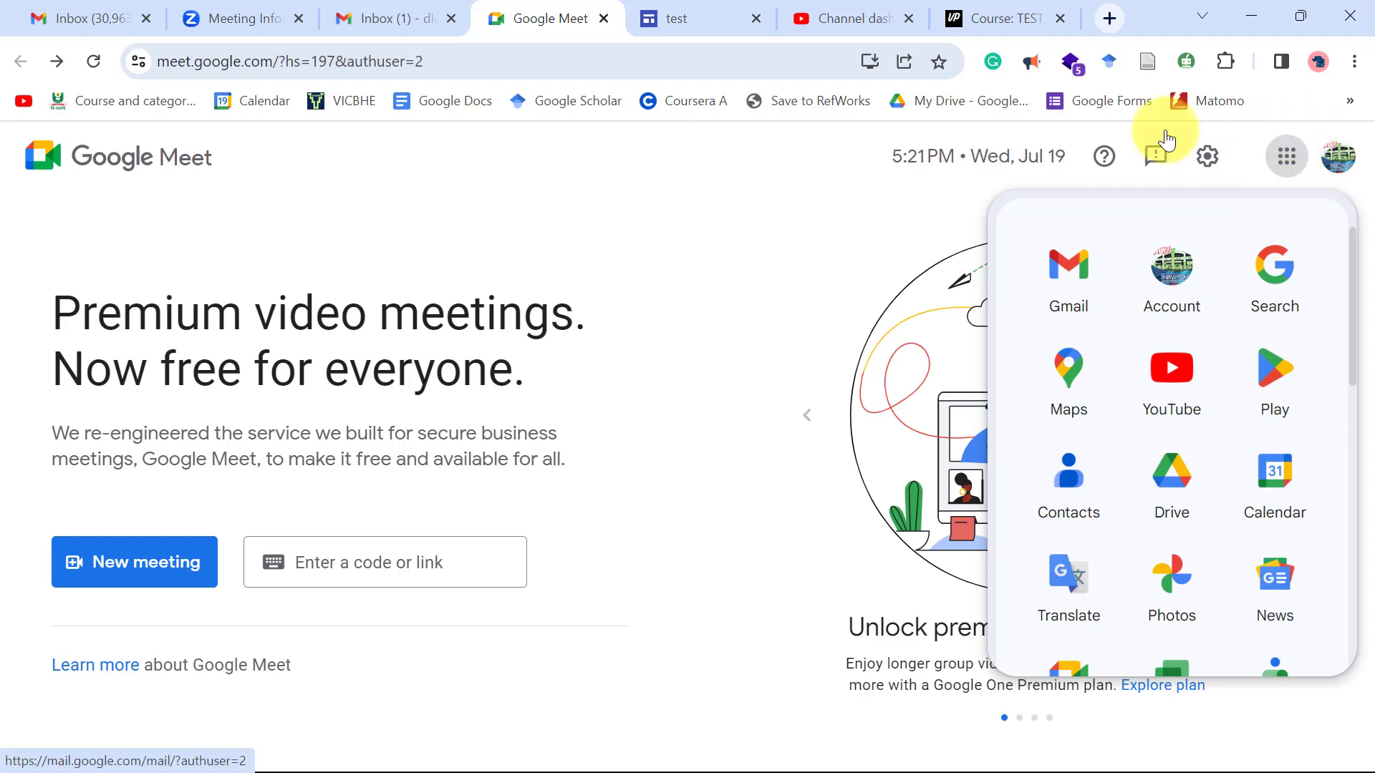
{"action": "left_click", "coordinate": [215, 462]}
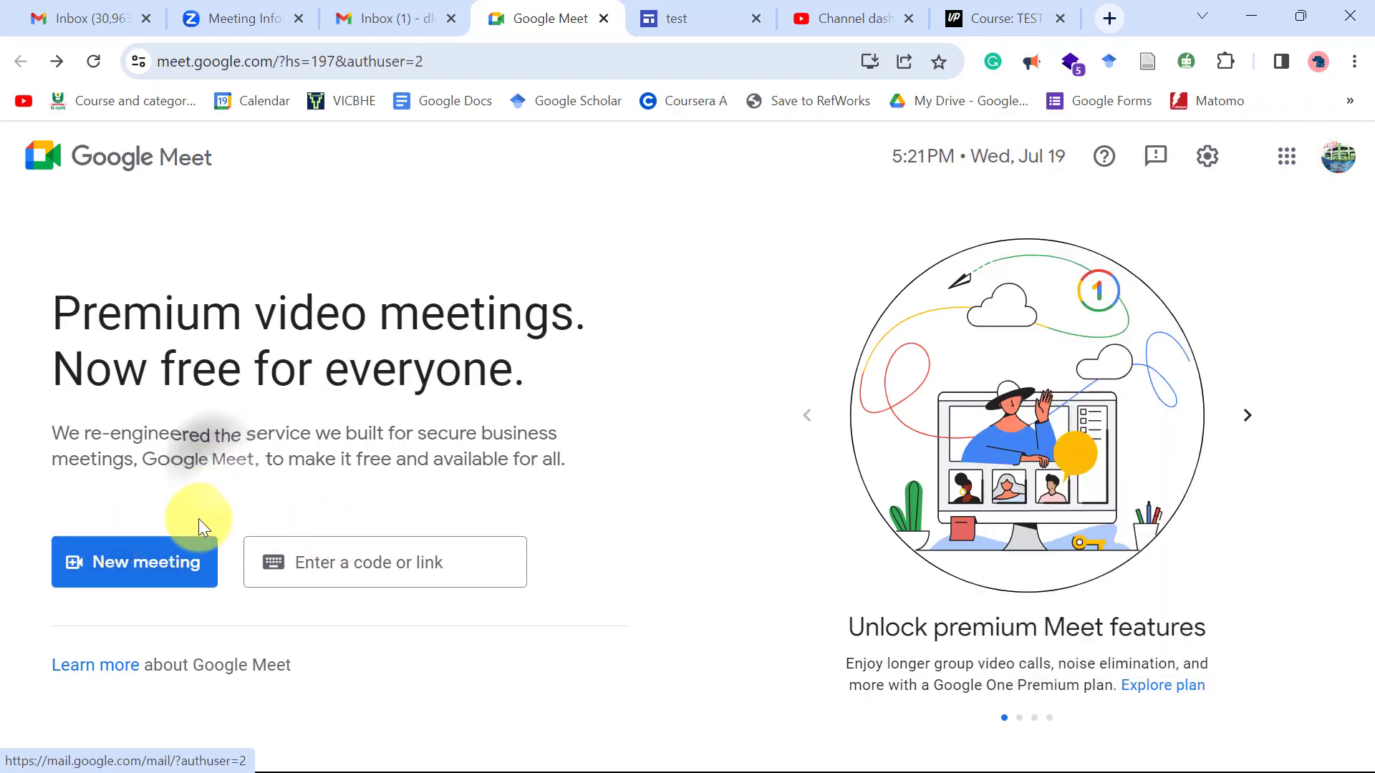
{"action": "left_click", "coordinate": [154, 569]}
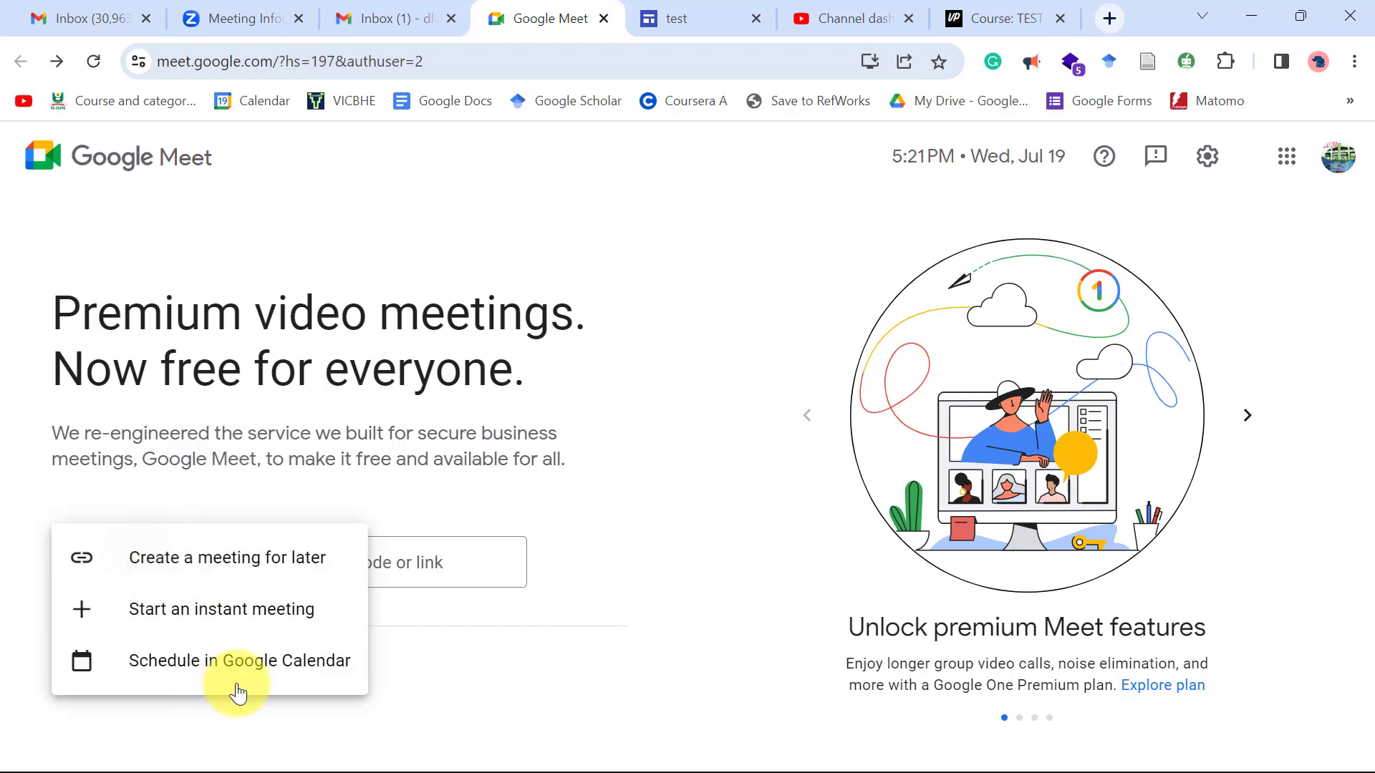
{"action": "left_click", "coordinate": [243, 659]}
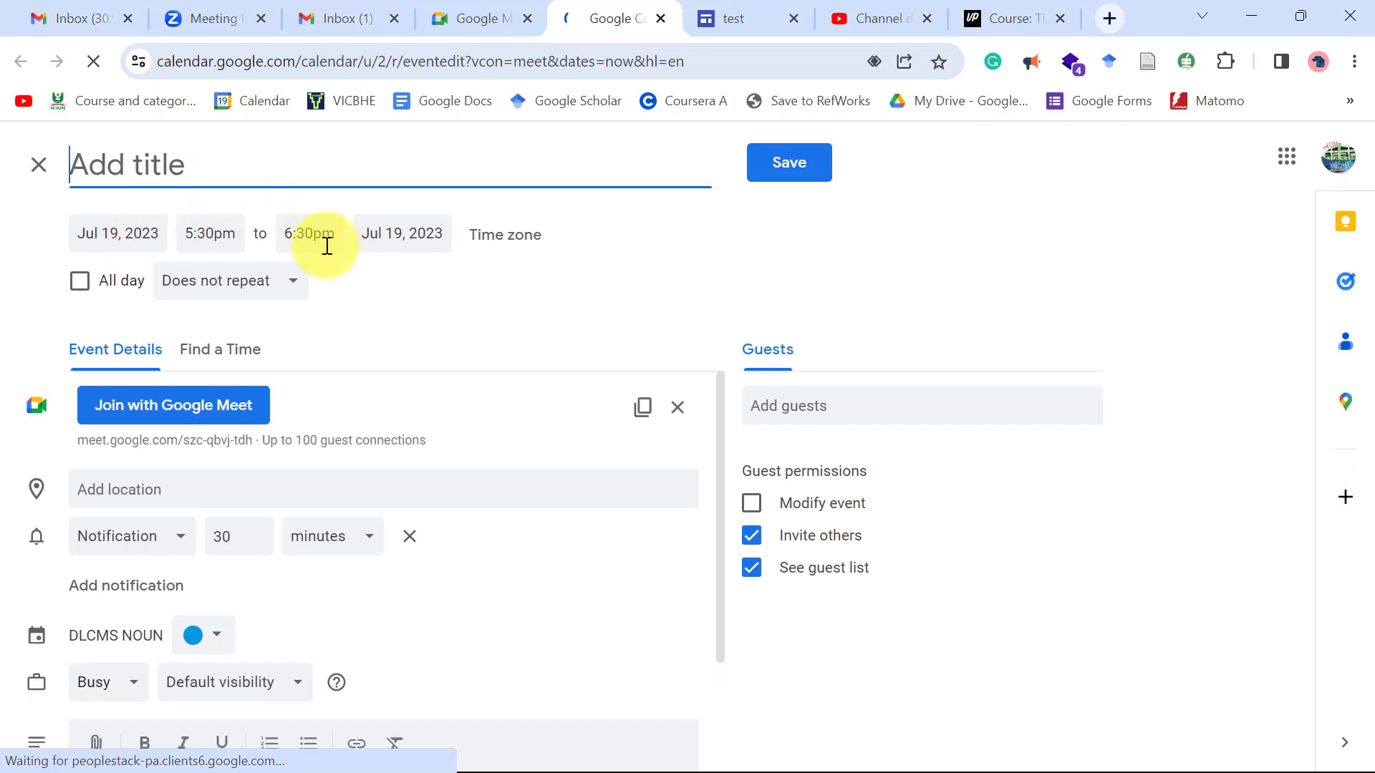
Move the calendar event to Jul 20, 2023 and title it 'My CIT111 Class'.
{"action": "left_click", "coordinate": [115, 234]}
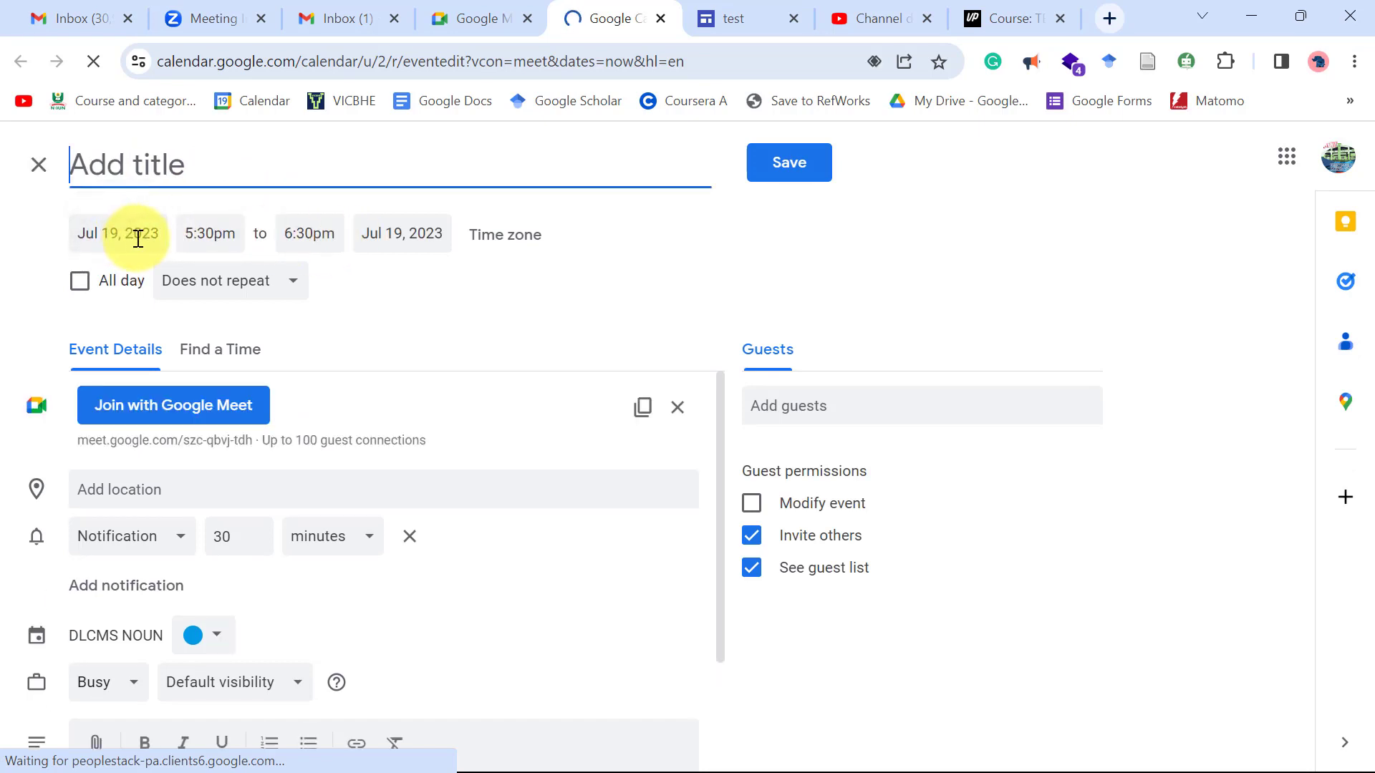
{"action": "left_click", "coordinate": [137, 236]}
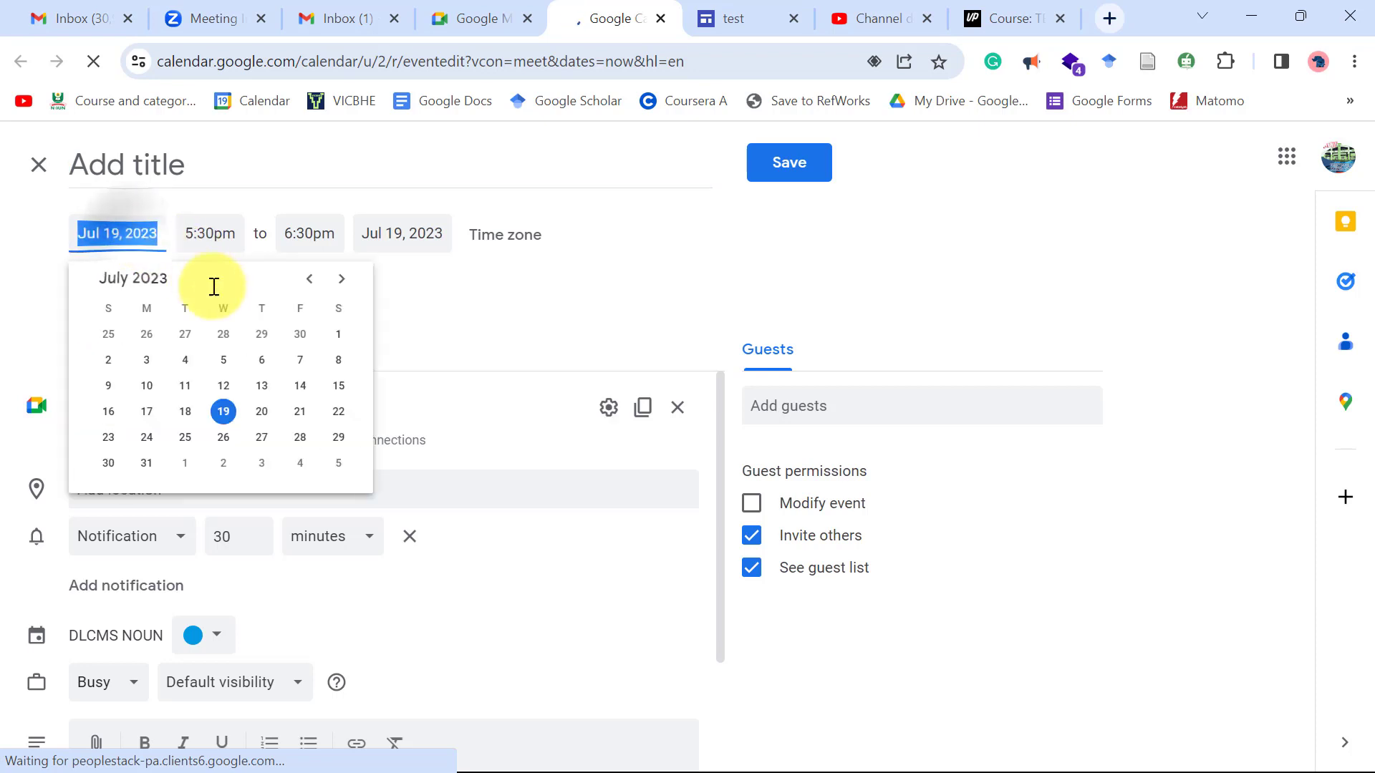
{"action": "left_click", "coordinate": [262, 419]}
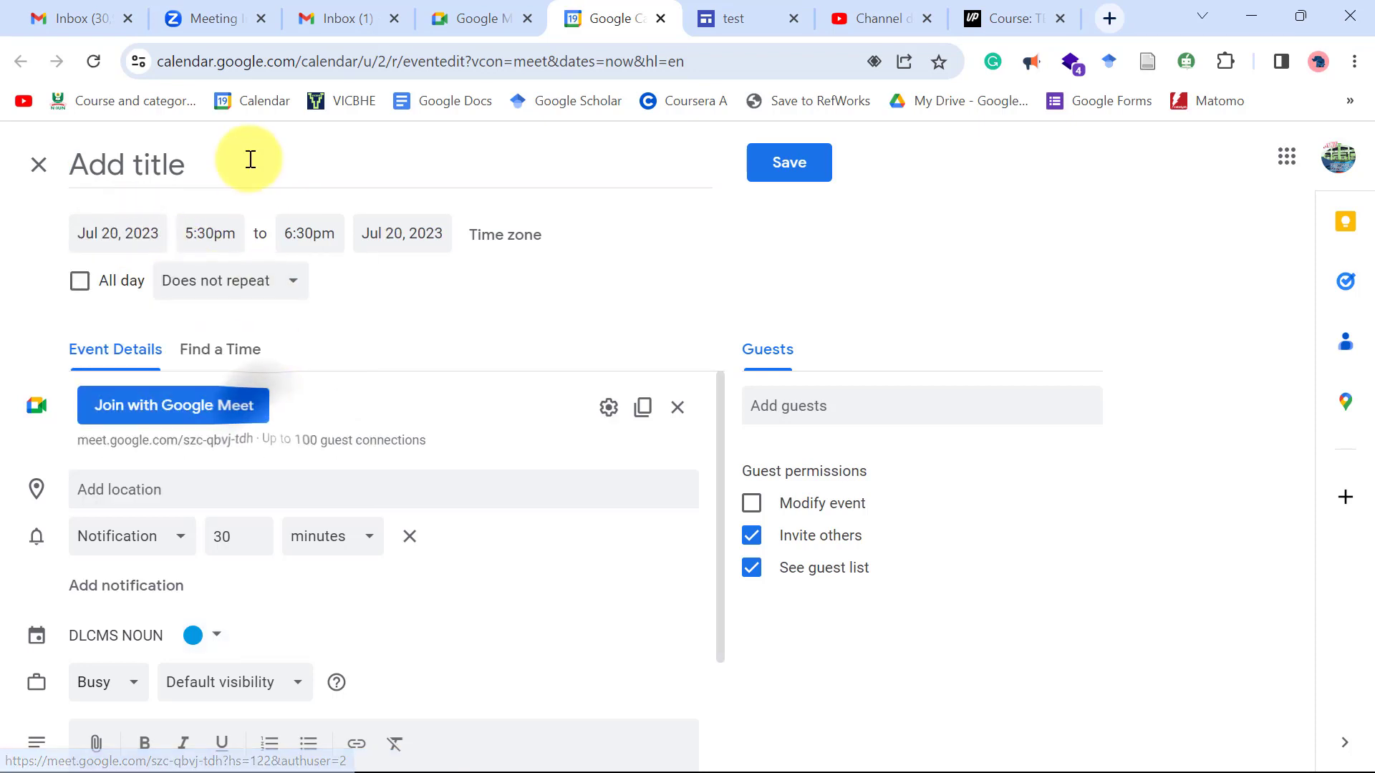
{"action": "left_click", "coordinate": [215, 159]}
{"action": "type", "text": "My "}
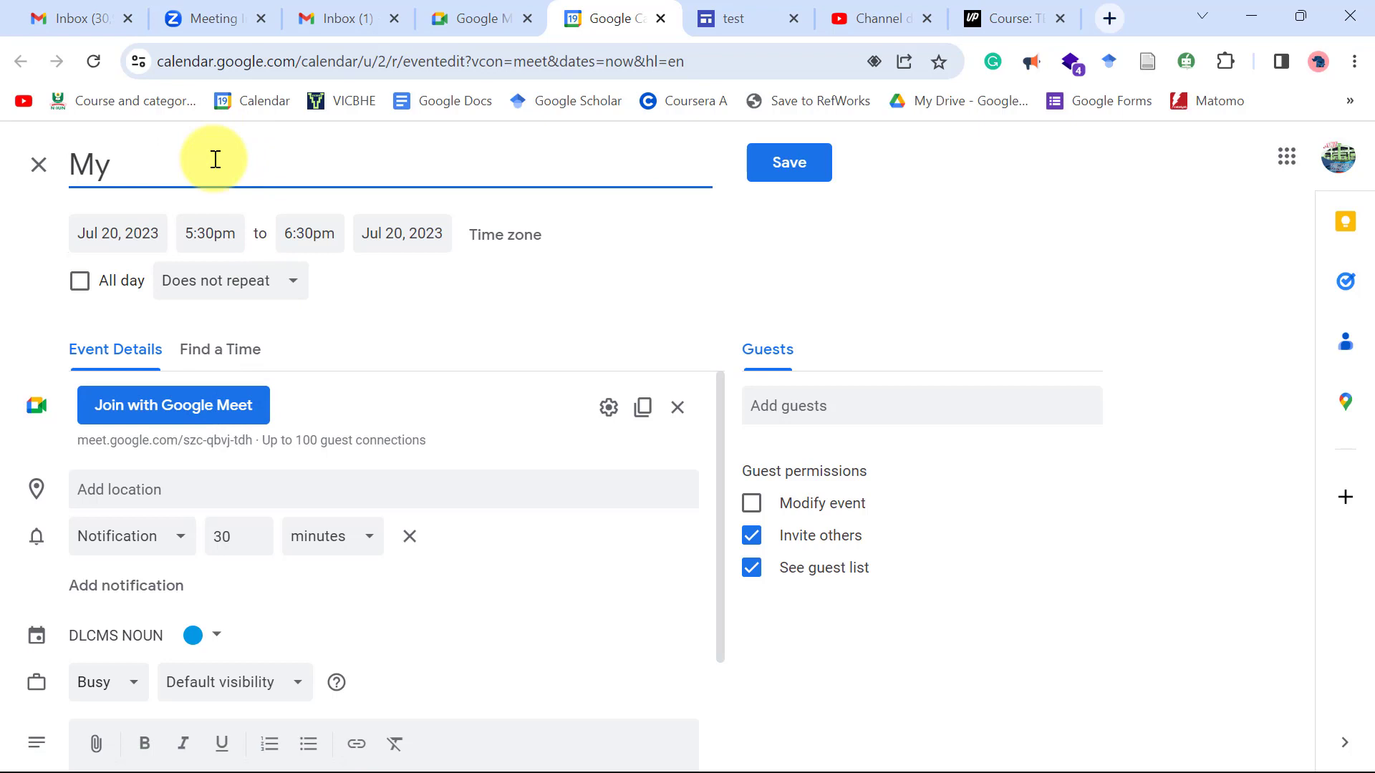
{"action": "type", "text": "CIT111 Class"}
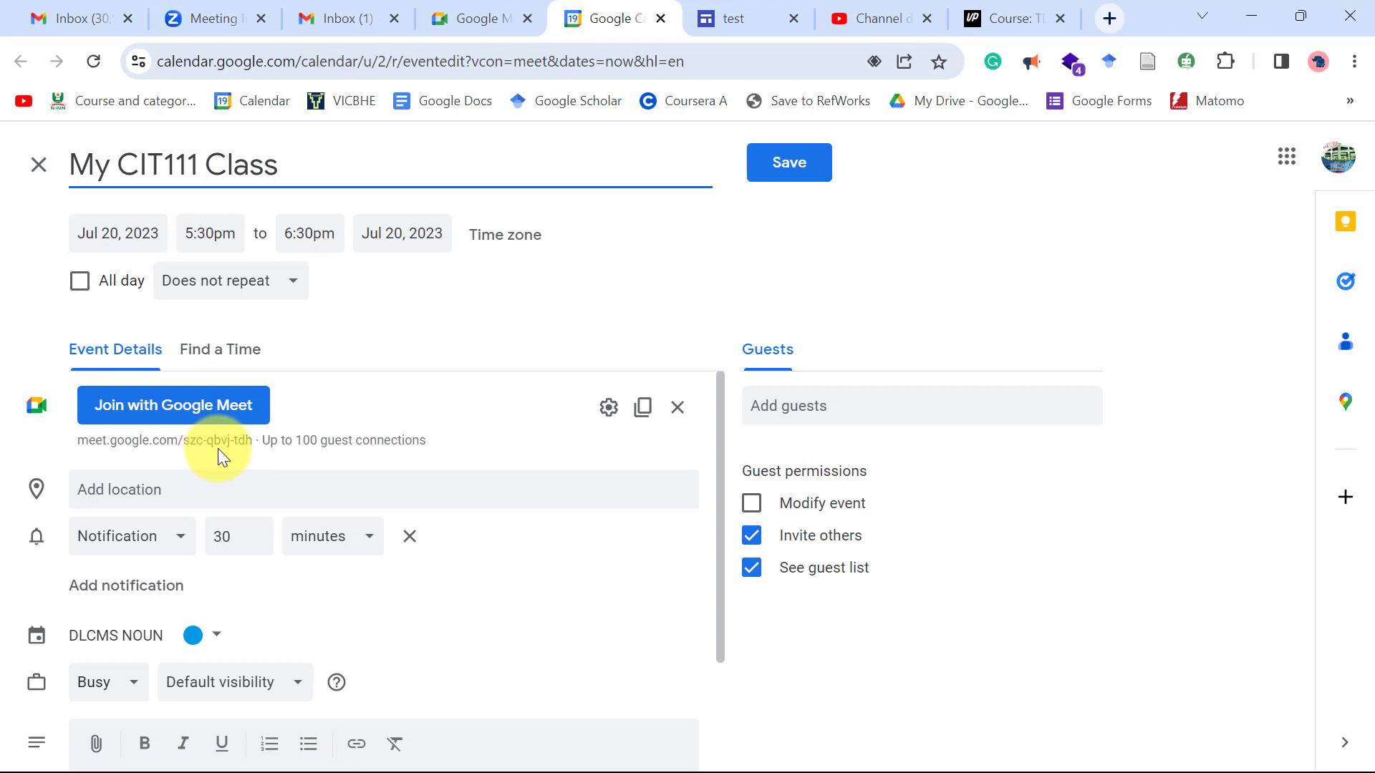
{"action": "scroll", "coordinate": [368, 390], "scroll_direction": "down", "scroll_amount": 2}
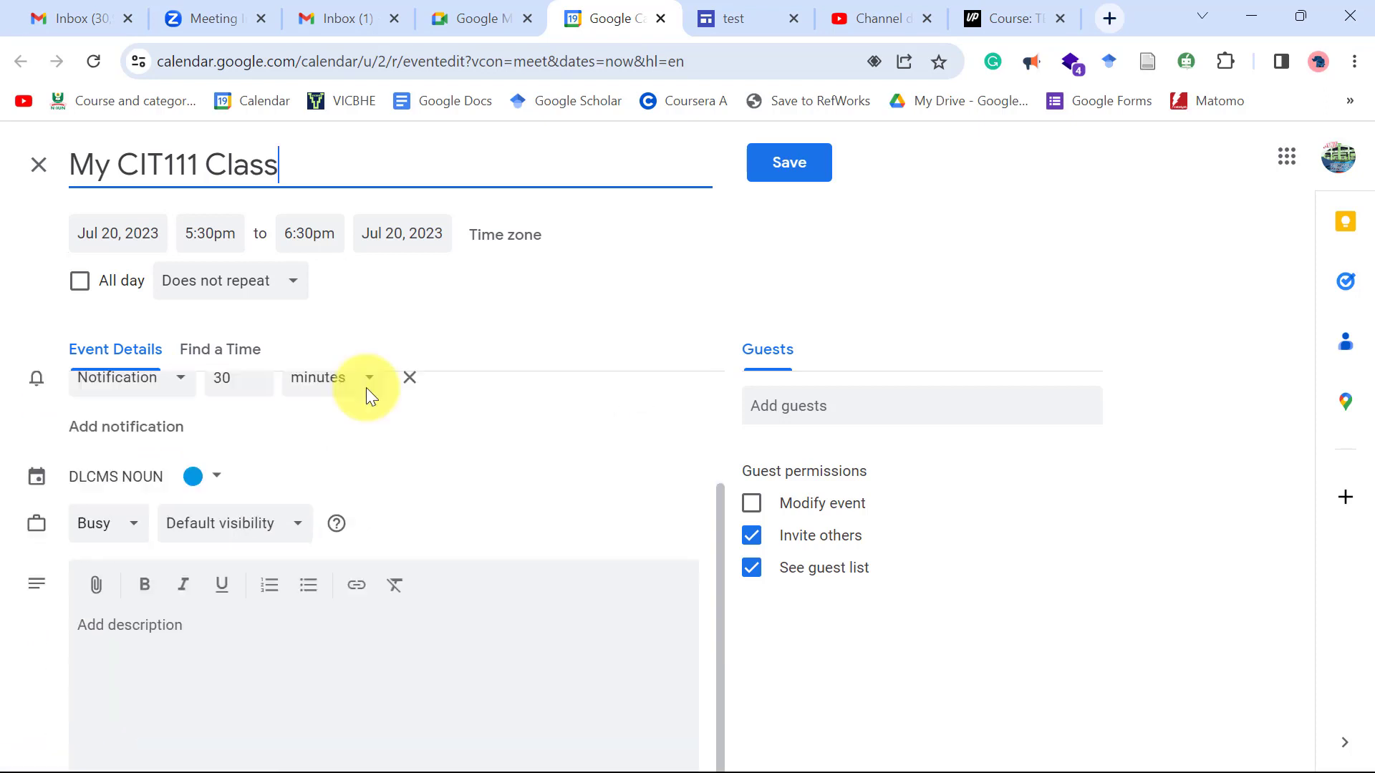
Paste the Meet joining info into the event description and save 'My CIT111 Class'.
{"action": "scroll", "coordinate": [265, 588], "scroll_direction": "up", "scroll_amount": 1}
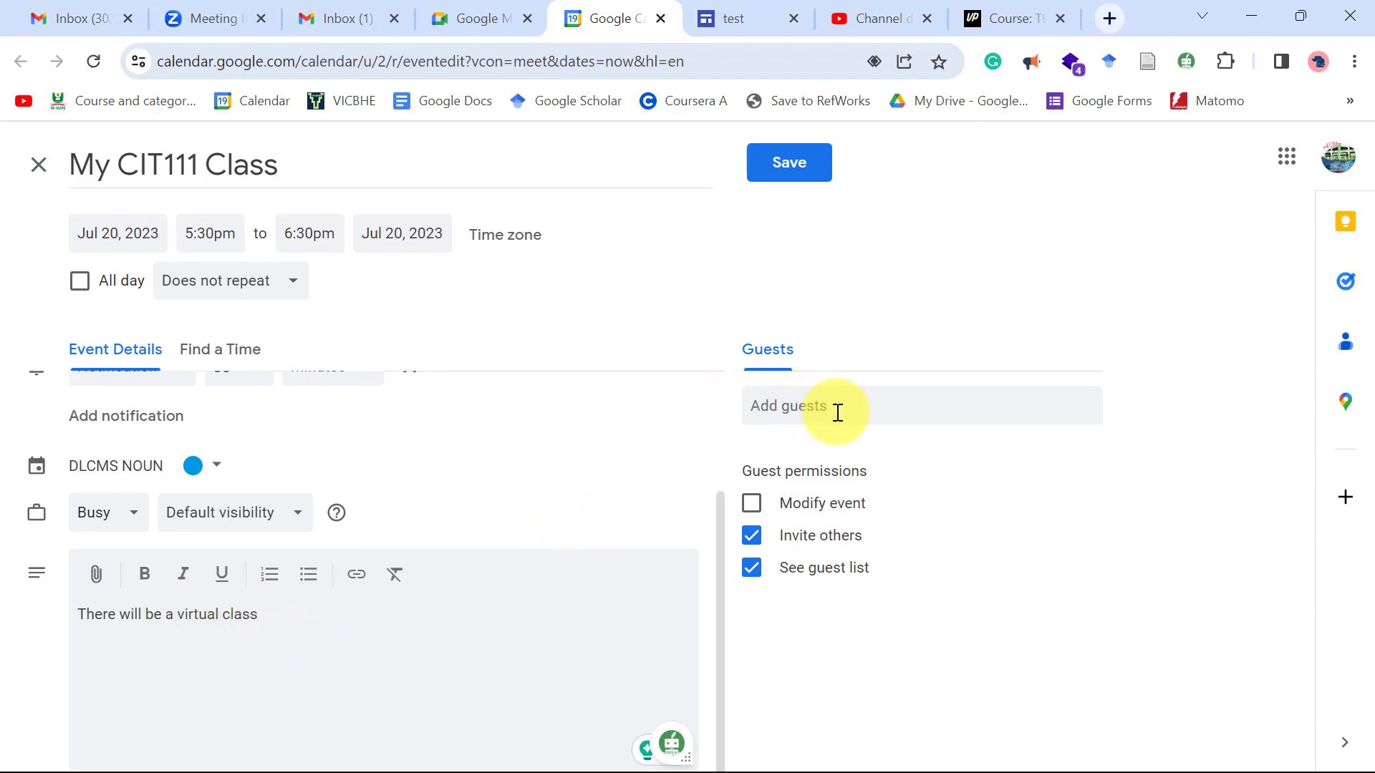
{"action": "scroll", "coordinate": [582, 410], "scroll_direction": "up", "scroll_amount": 3}
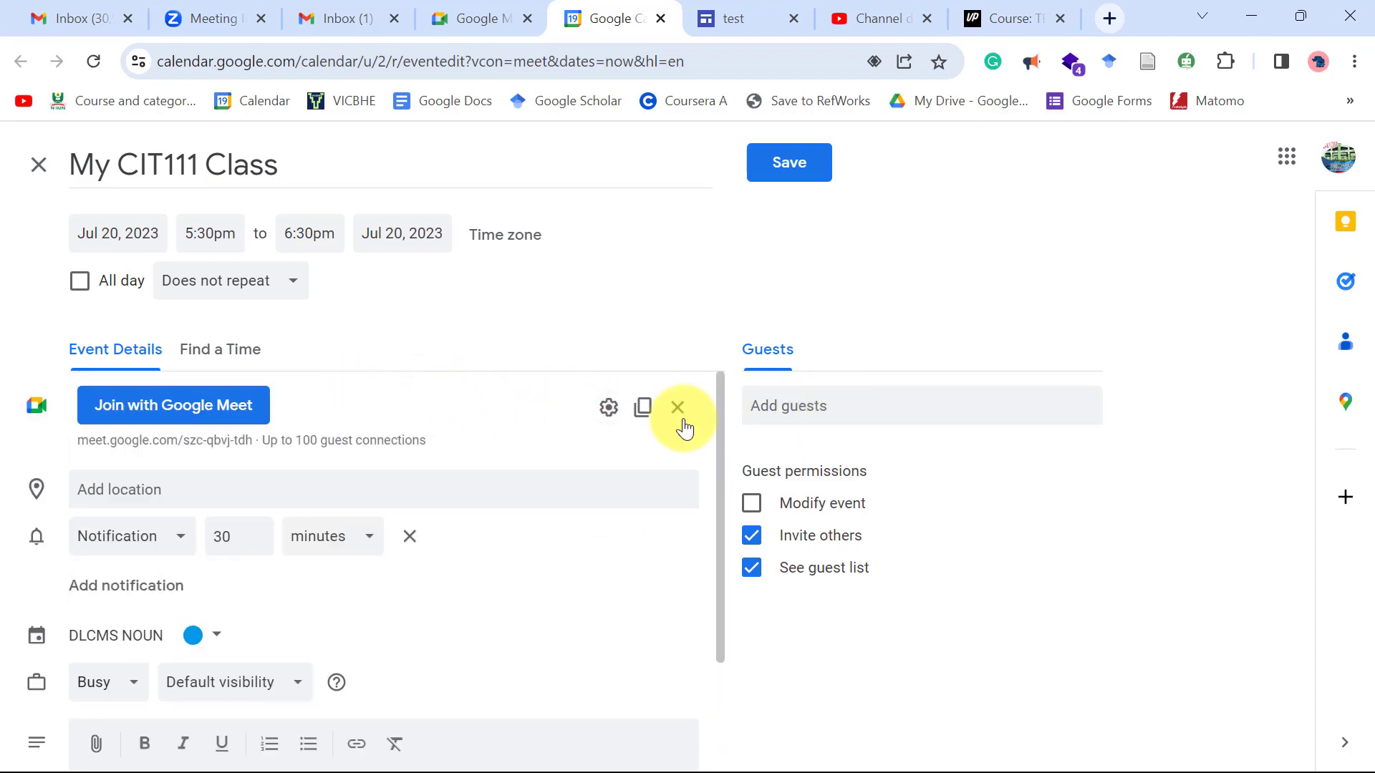
{"action": "left_click", "coordinate": [644, 410]}
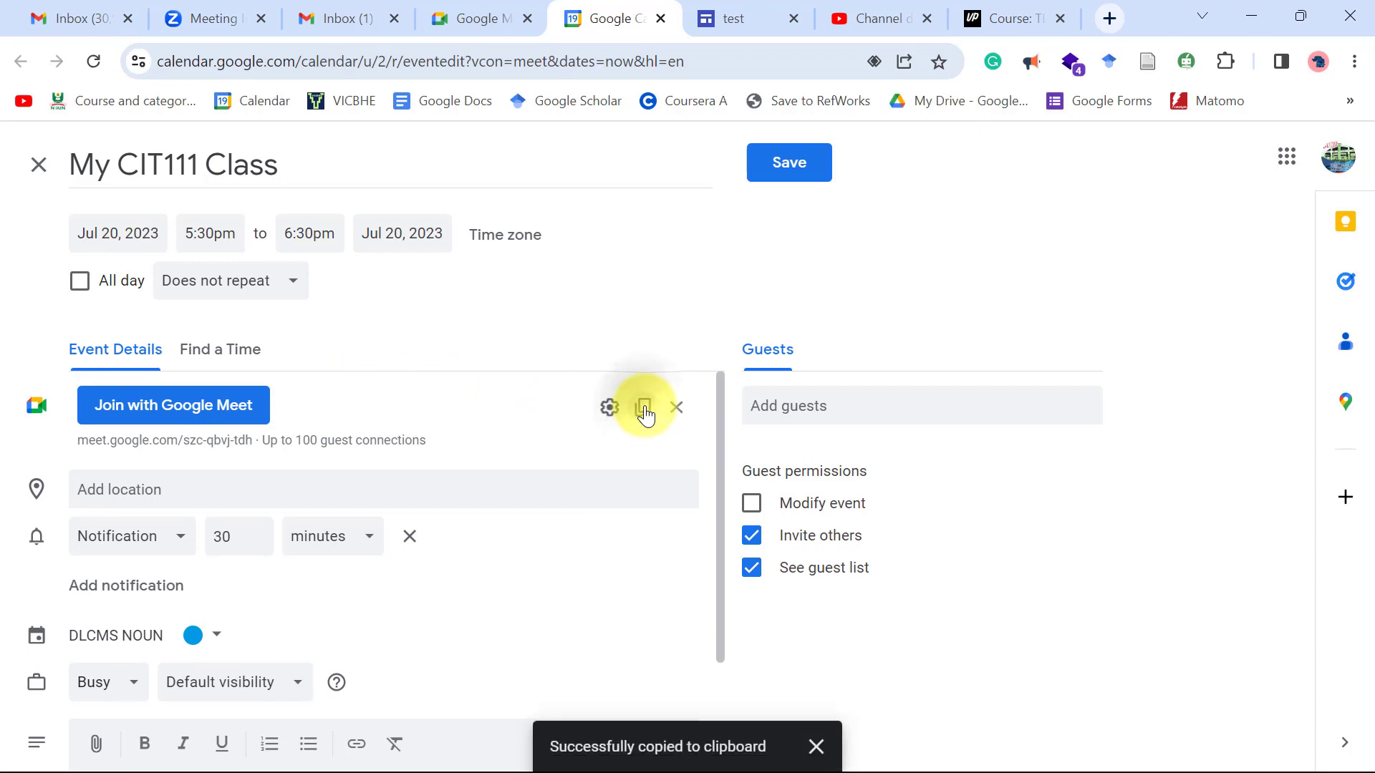
{"action": "scroll", "coordinate": [423, 584], "scroll_direction": "down", "scroll_amount": 3}
{"action": "left_click", "coordinate": [311, 691]}
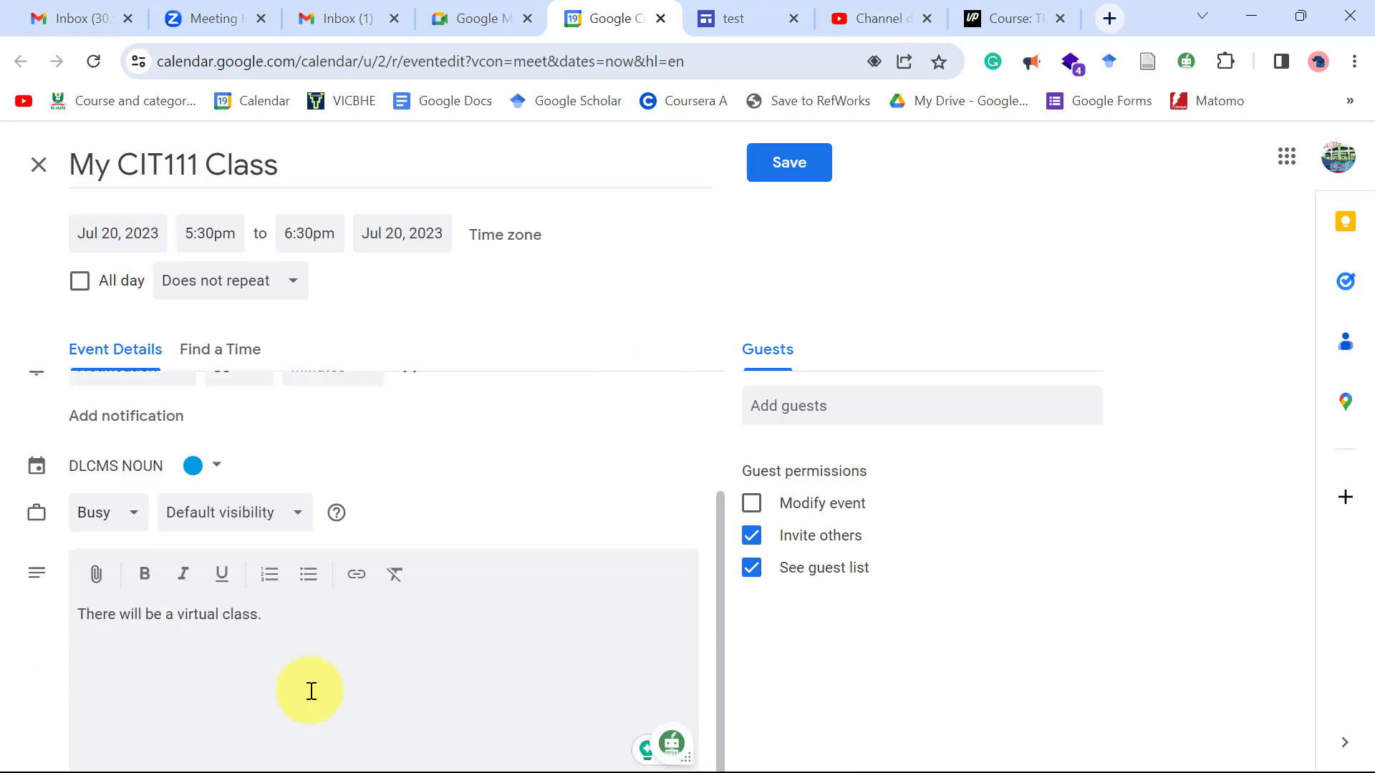
{"action": "key", "text": "ctrl+v"}
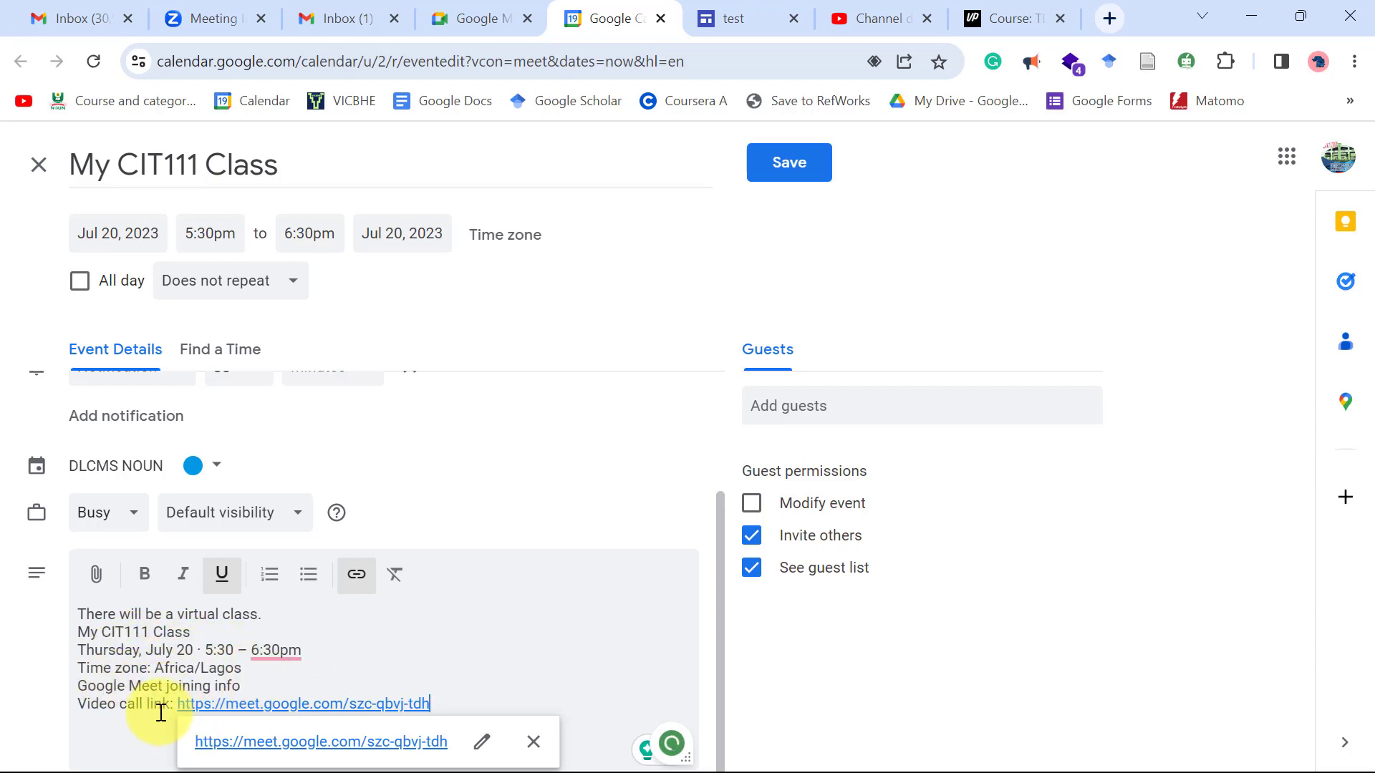
{"action": "left_click", "coordinate": [563, 689]}
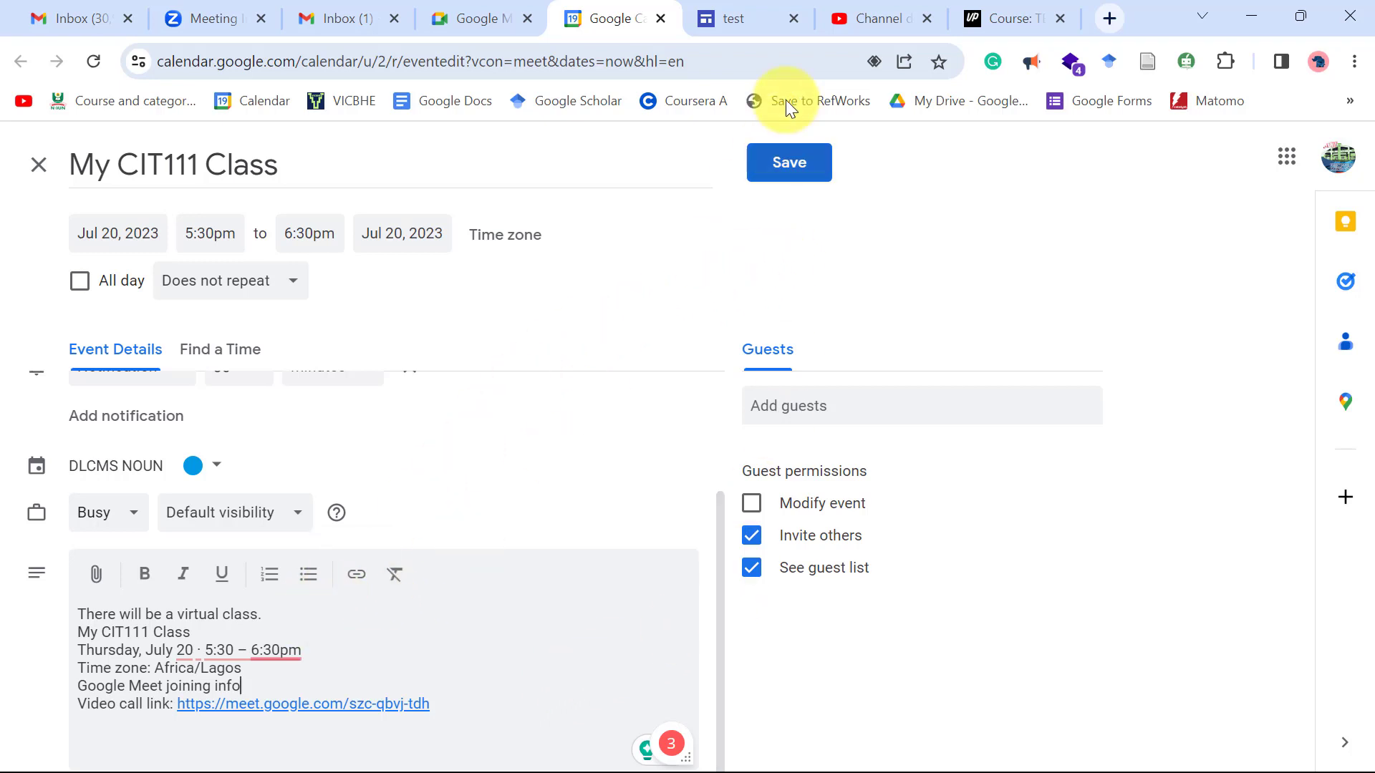
{"action": "left_click", "coordinate": [792, 164]}
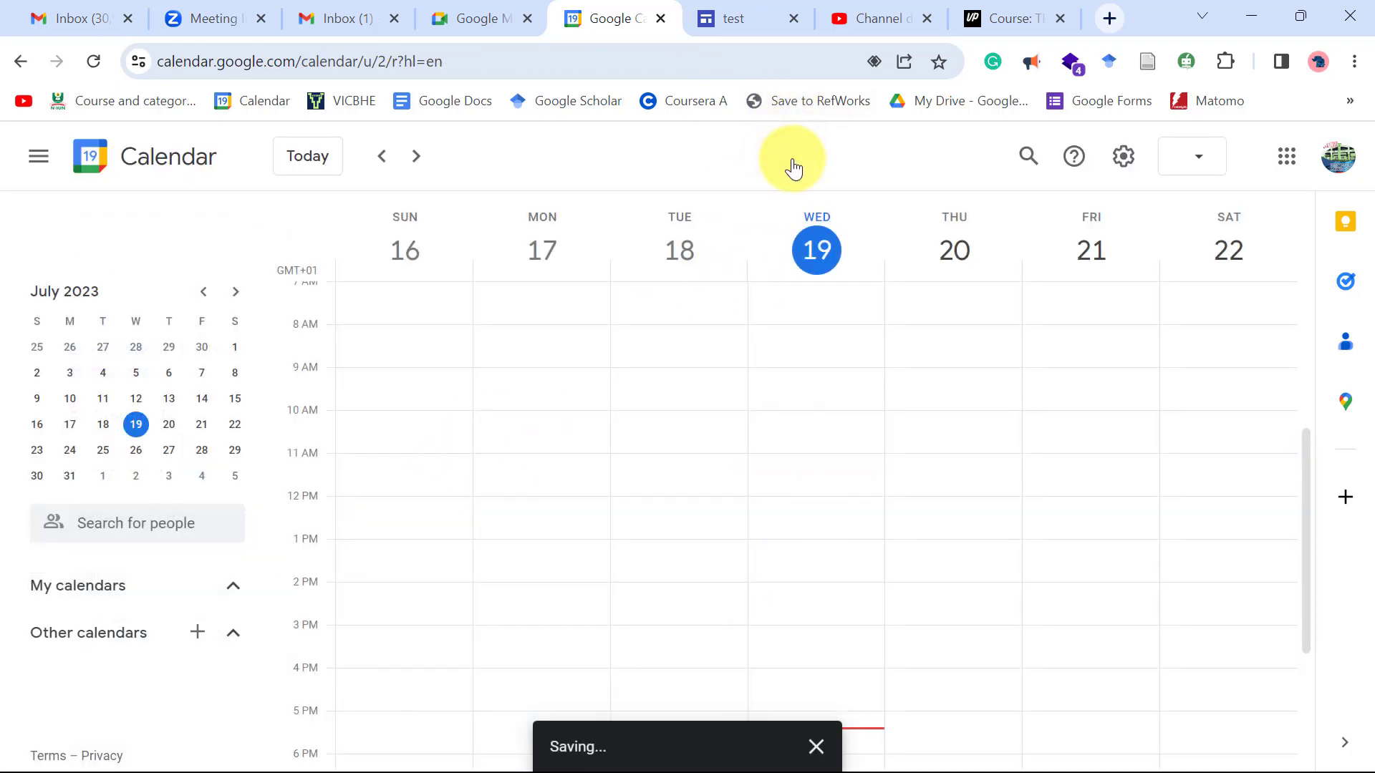
Confirm 'My CIT111 Class' shows Thursday 20, 5:30–6:30pm, then advance to the YouTube live-class steps slide.
{"action": "scroll", "coordinate": [843, 303], "scroll_direction": "down", "scroll_amount": 5}
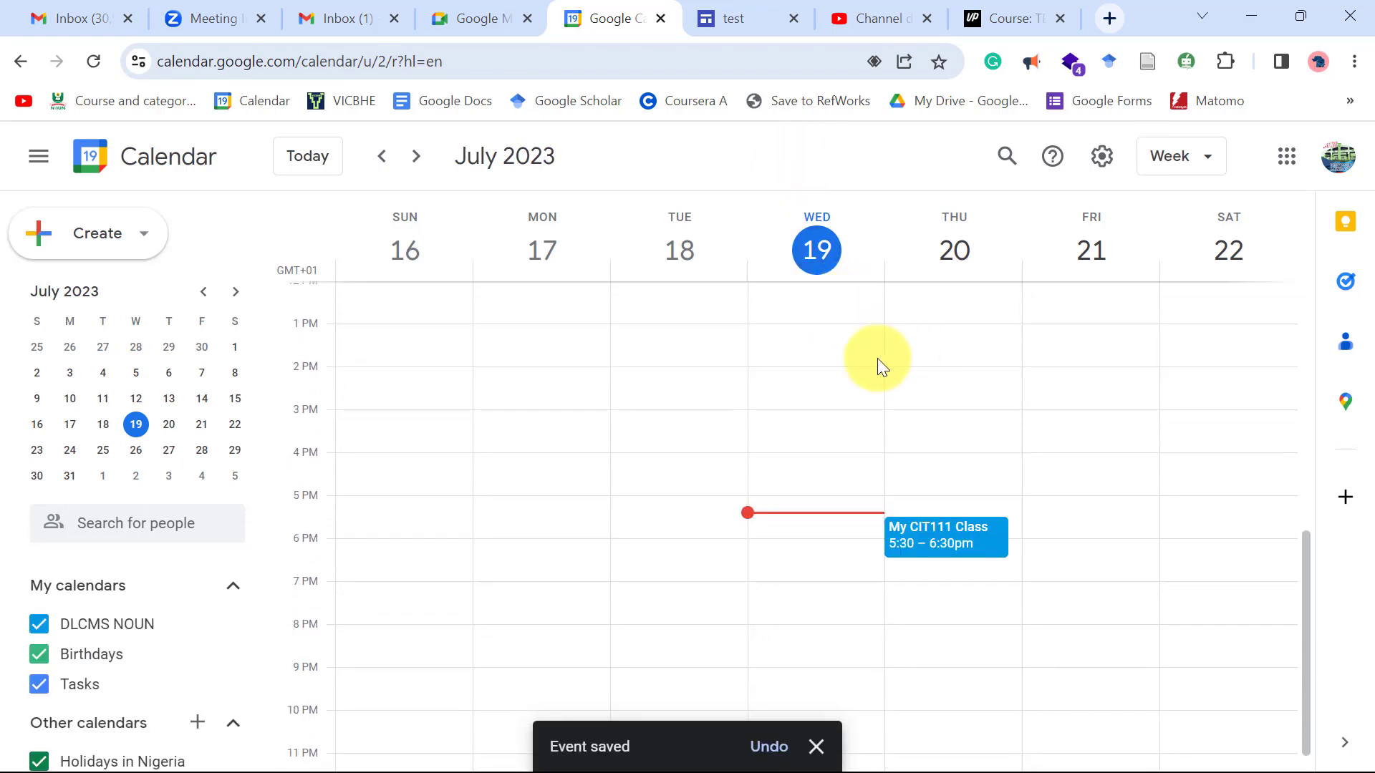
{"action": "left_click", "coordinate": [965, 545]}
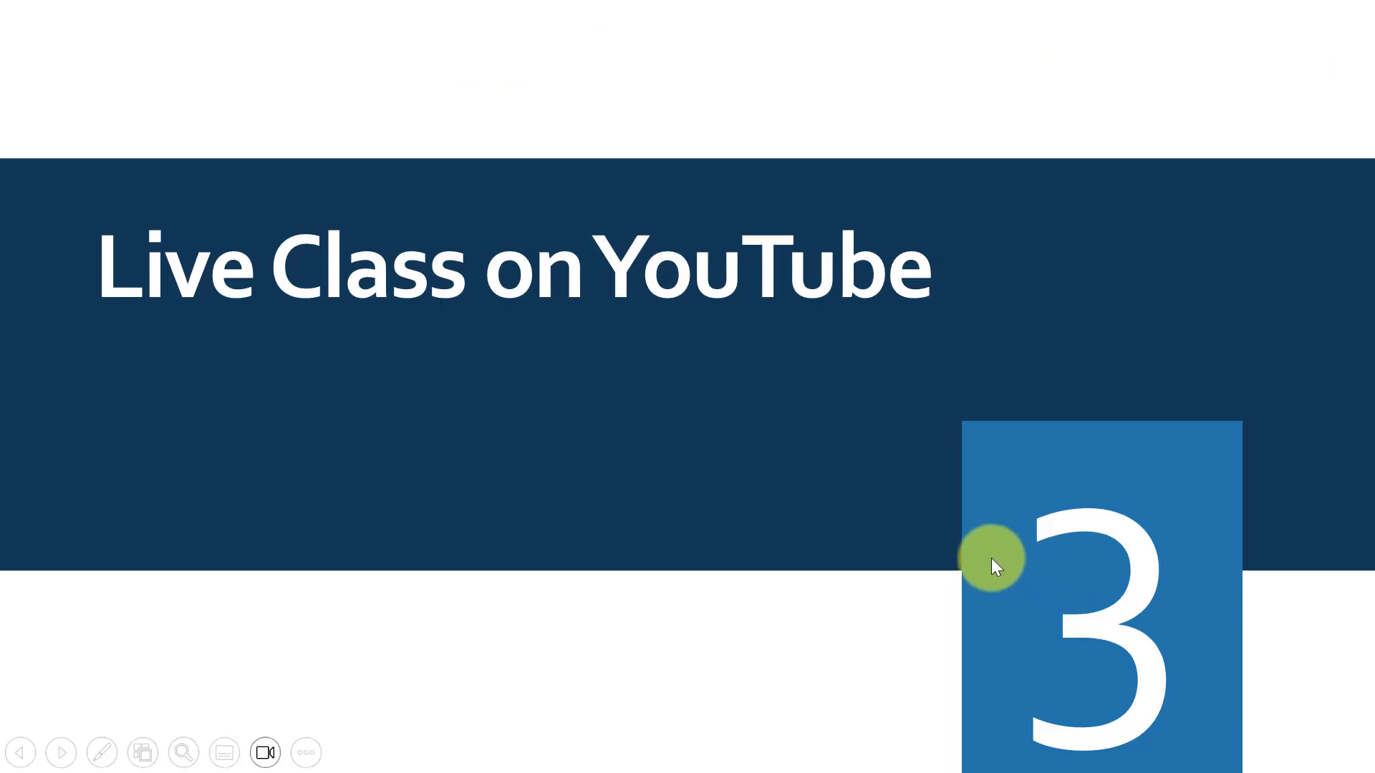
{"action": "left_click", "coordinate": [905, 544]}
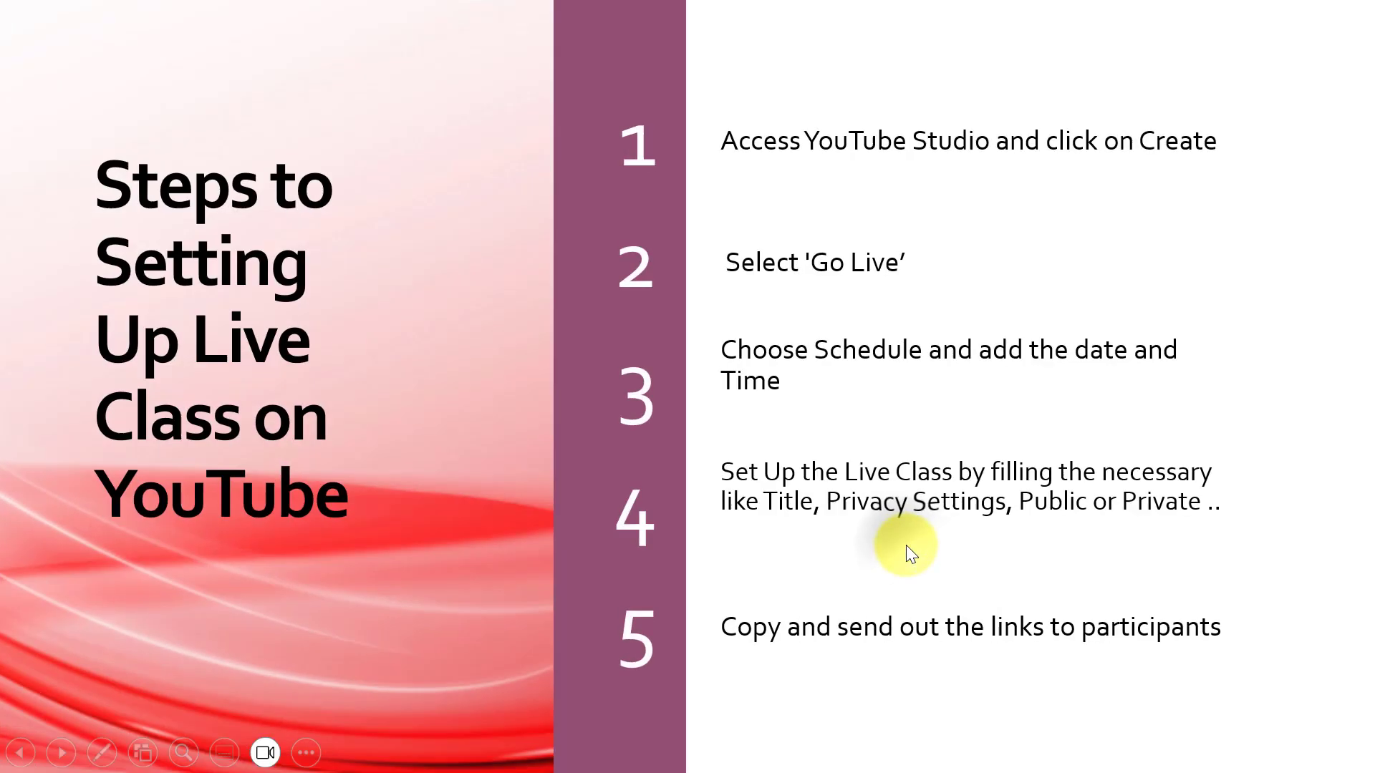
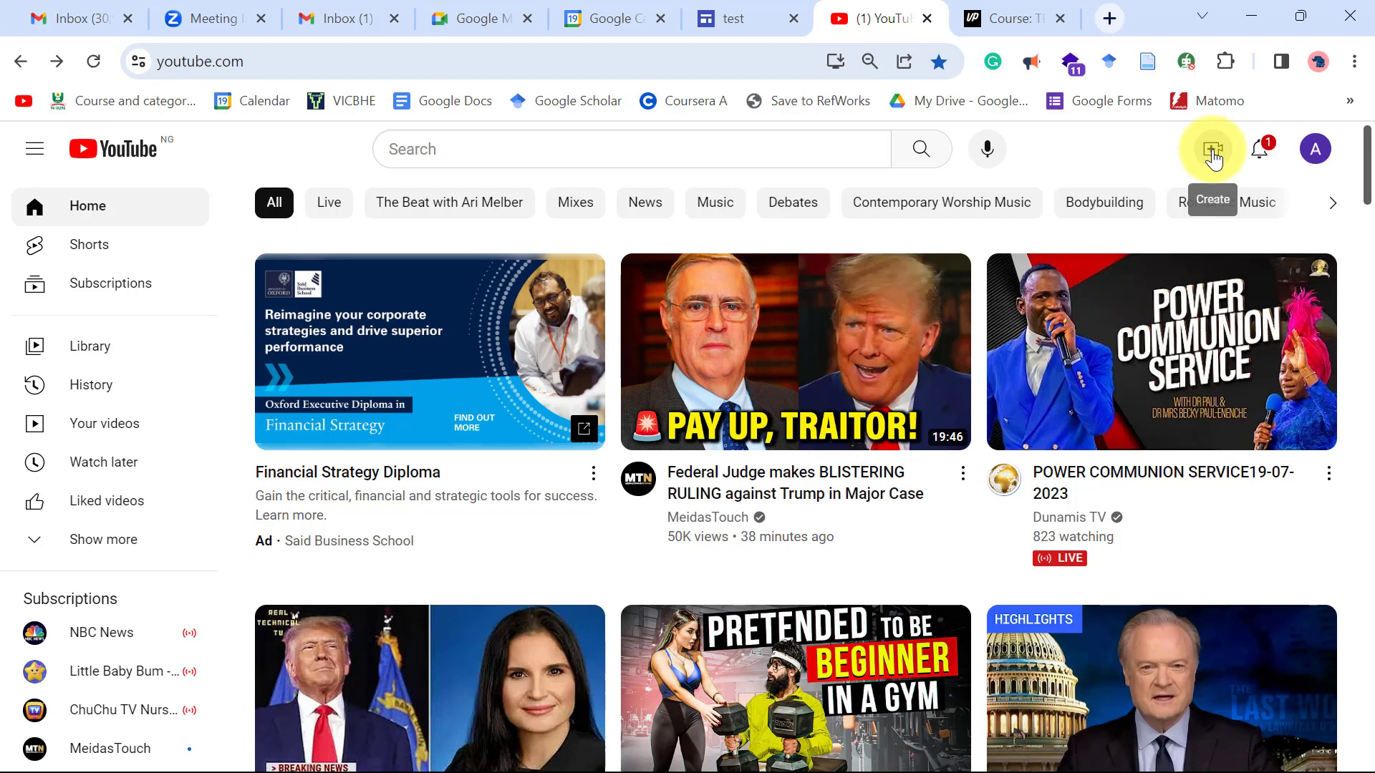
Start a new webcam live stream from YouTube's Create menu using Go live.
{"action": "left_click", "coordinate": [1213, 159]}
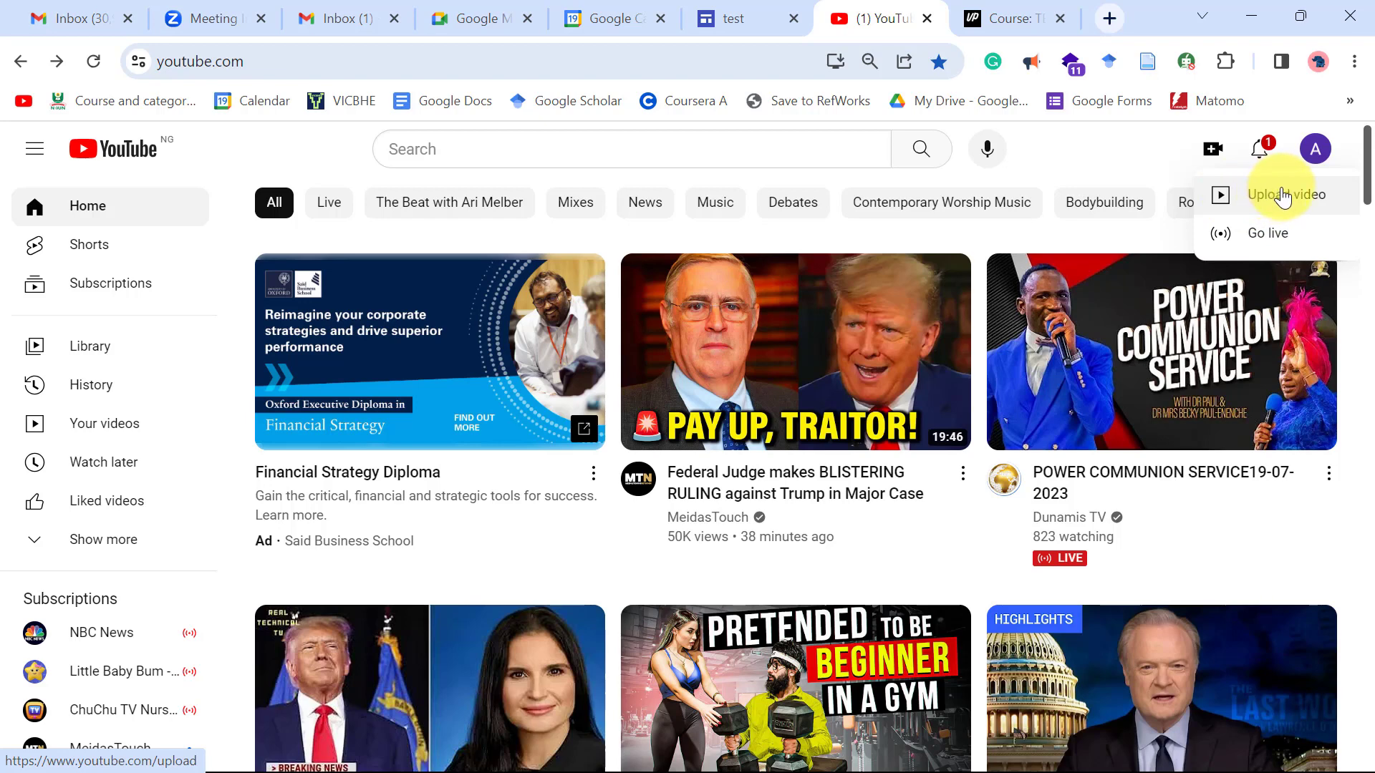
{"action": "left_click", "coordinate": [1256, 236]}
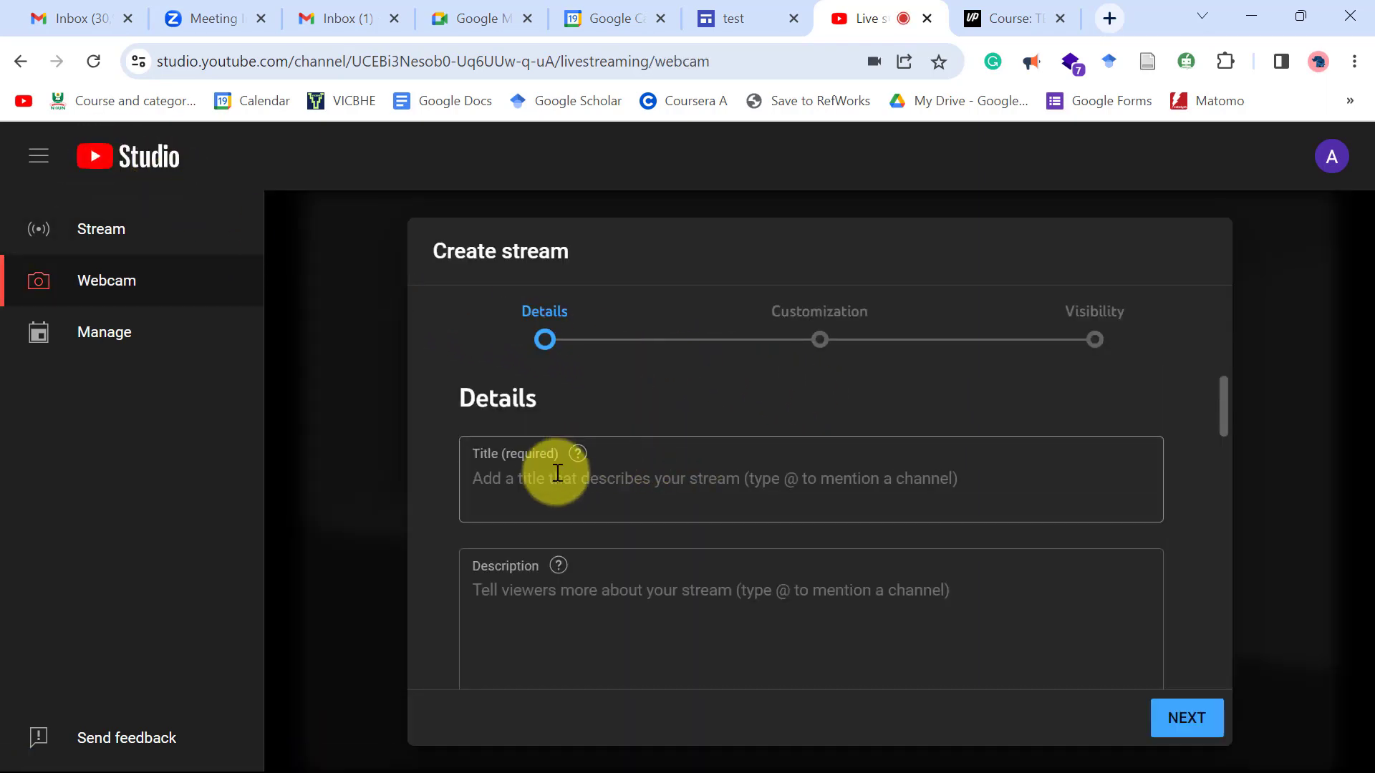
Enter 'My Virtual Class -CIT111' as the stream title.
{"action": "left_click", "coordinate": [602, 473]}
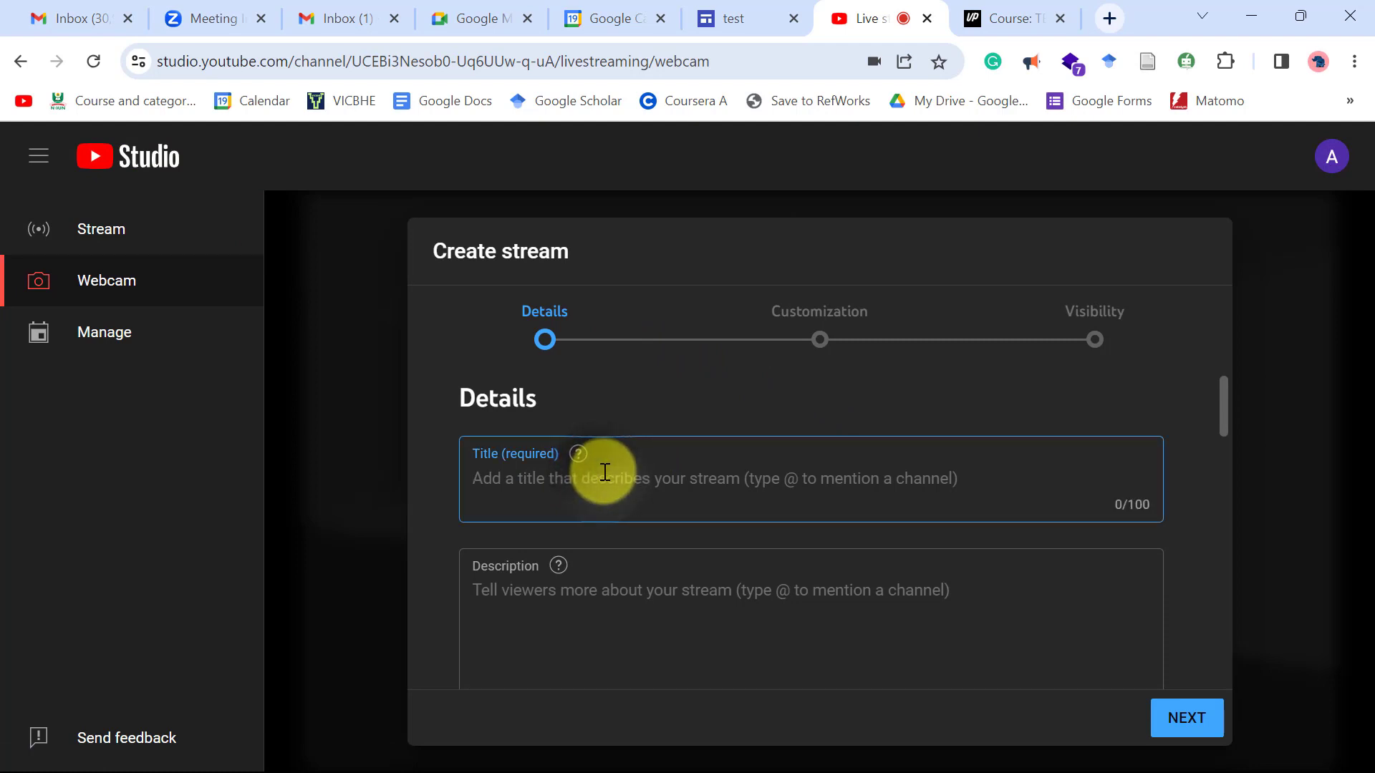
{"action": "type", "text": "My Virtual Class CIT111"}
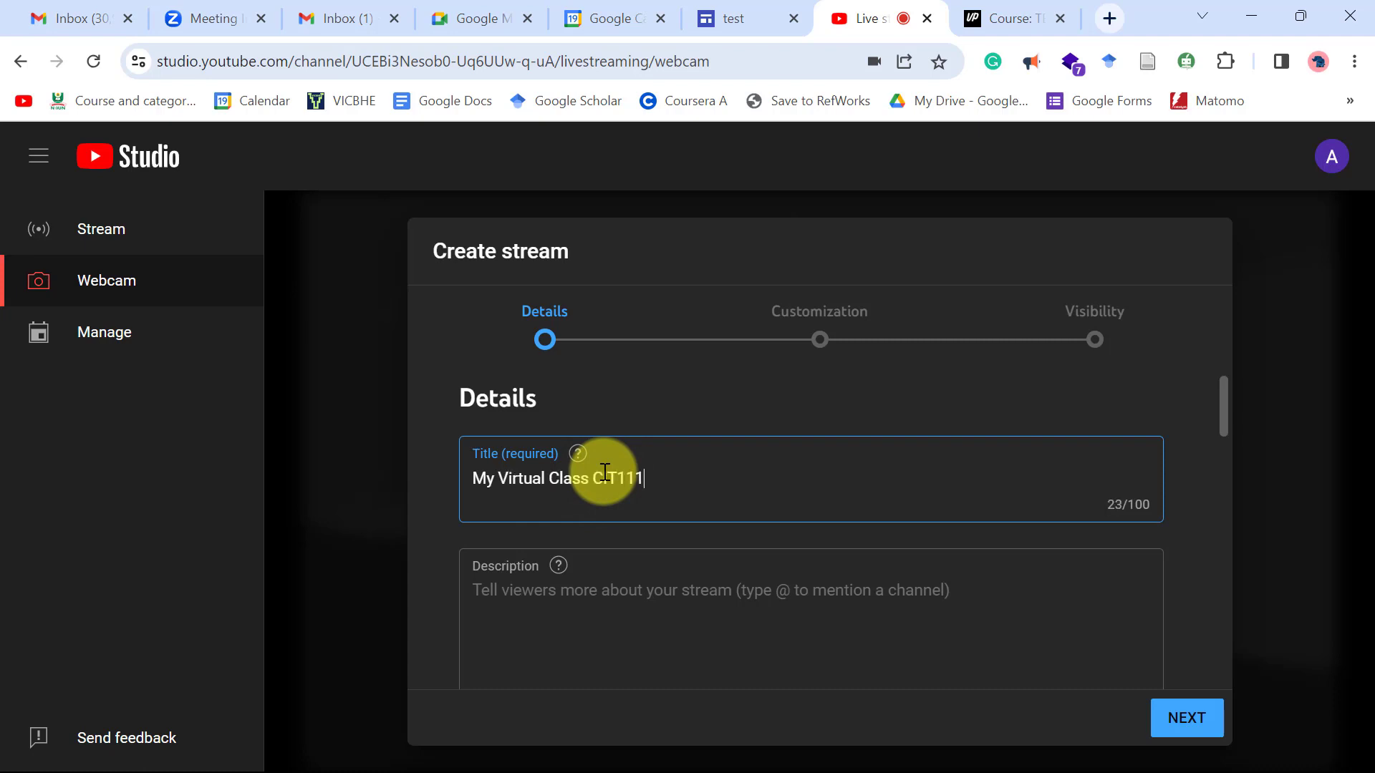
{"action": "left_click", "coordinate": [595, 479]}
{"action": "type", "text": "-"}
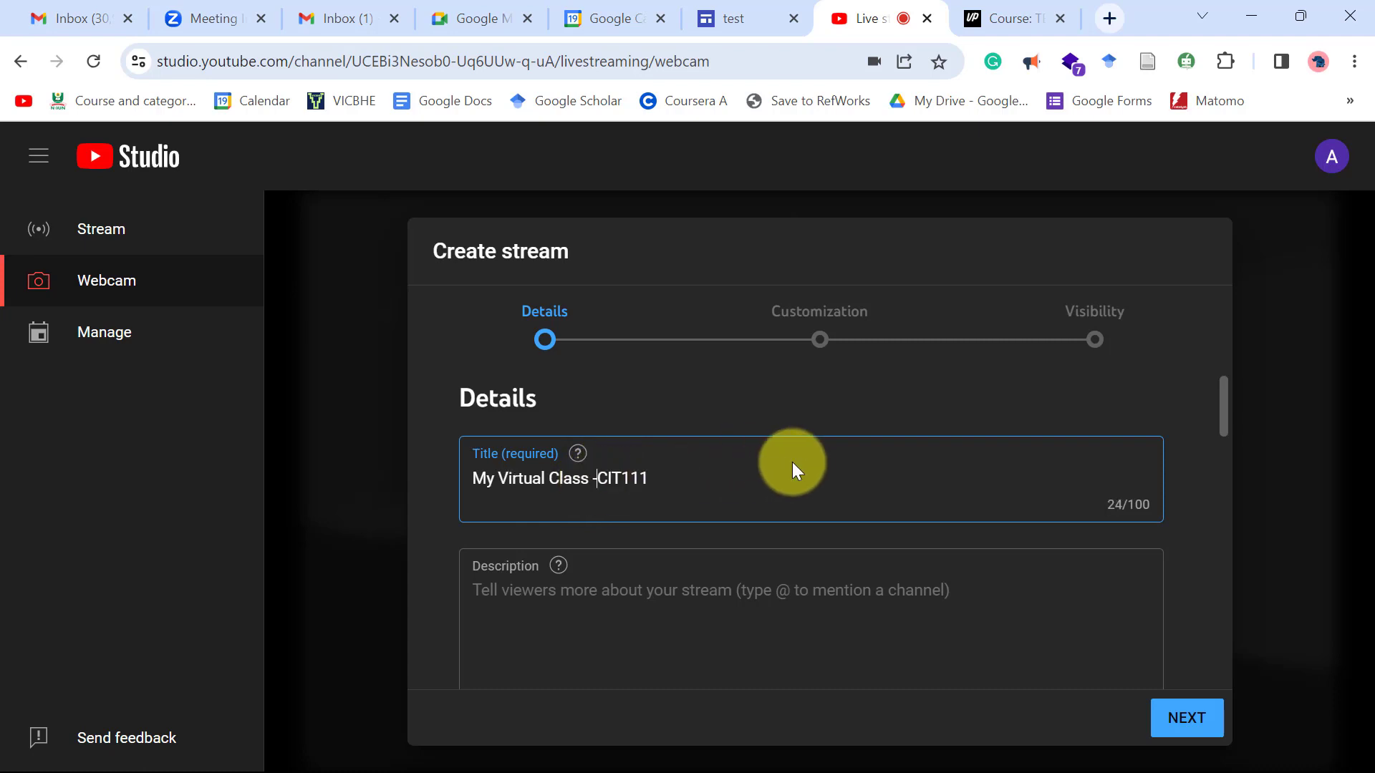
Set the stream category to Education.
{"action": "scroll", "coordinate": [845, 605], "scroll_direction": "down", "scroll_amount": 2}
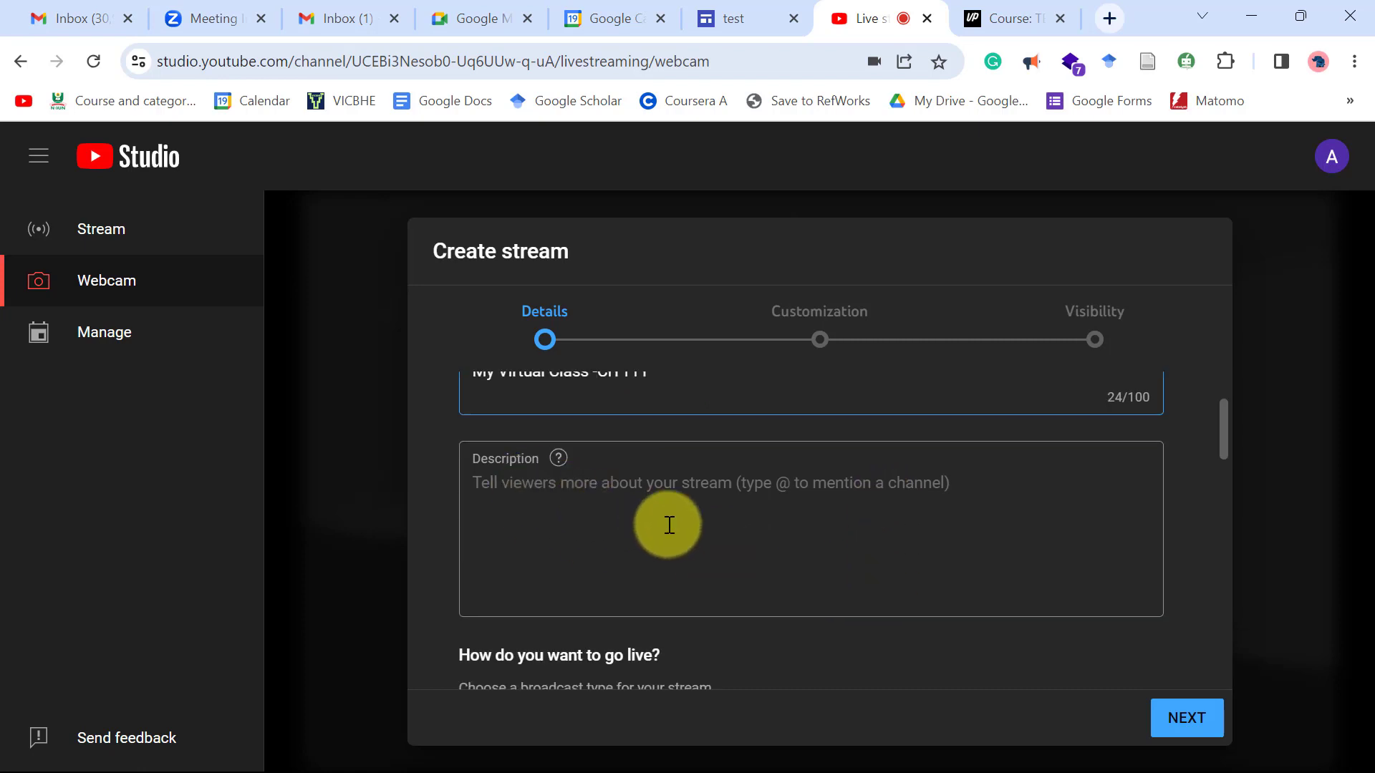
{"action": "scroll", "coordinate": [663, 522], "scroll_direction": "down", "scroll_amount": 2}
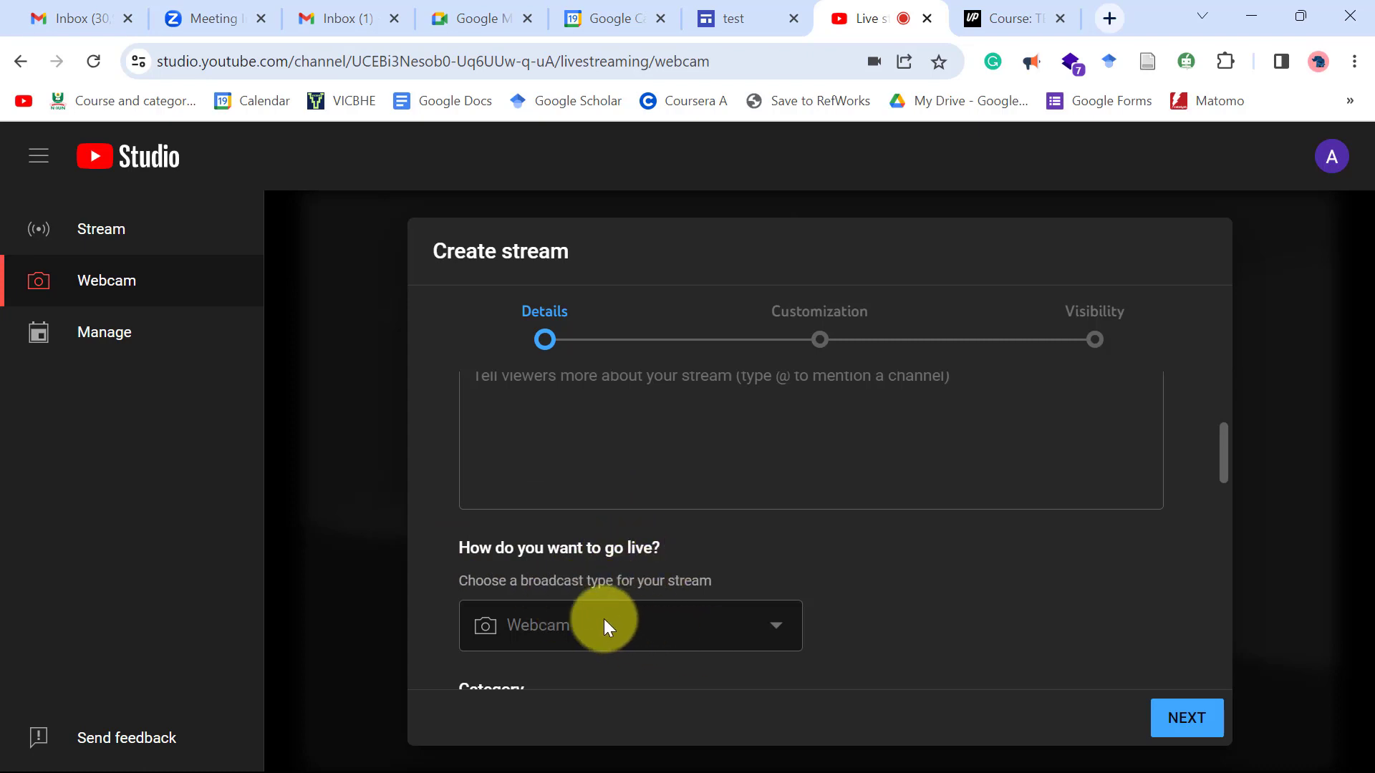
{"action": "scroll", "coordinate": [866, 591], "scroll_direction": "down", "scroll_amount": 2}
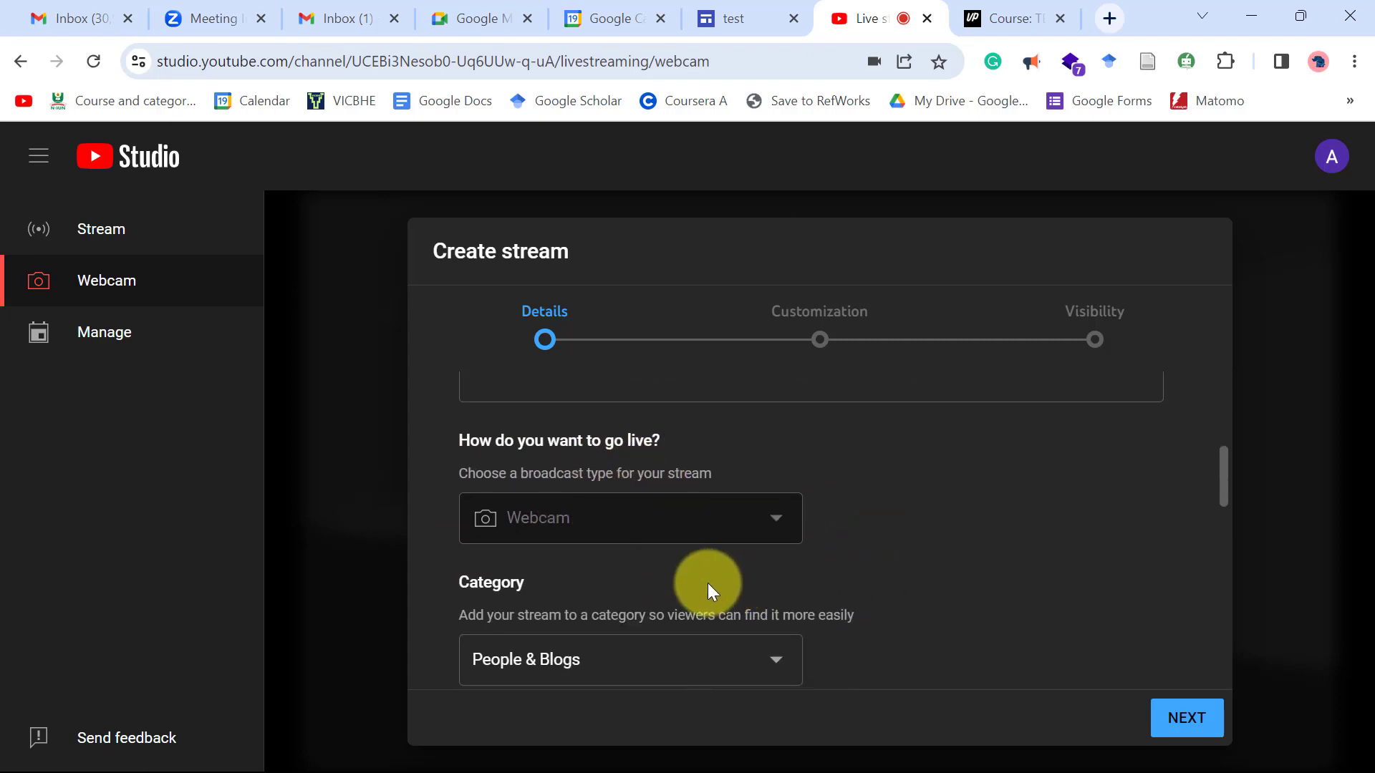
{"action": "scroll", "coordinate": [576, 590], "scroll_direction": "down", "scroll_amount": 2}
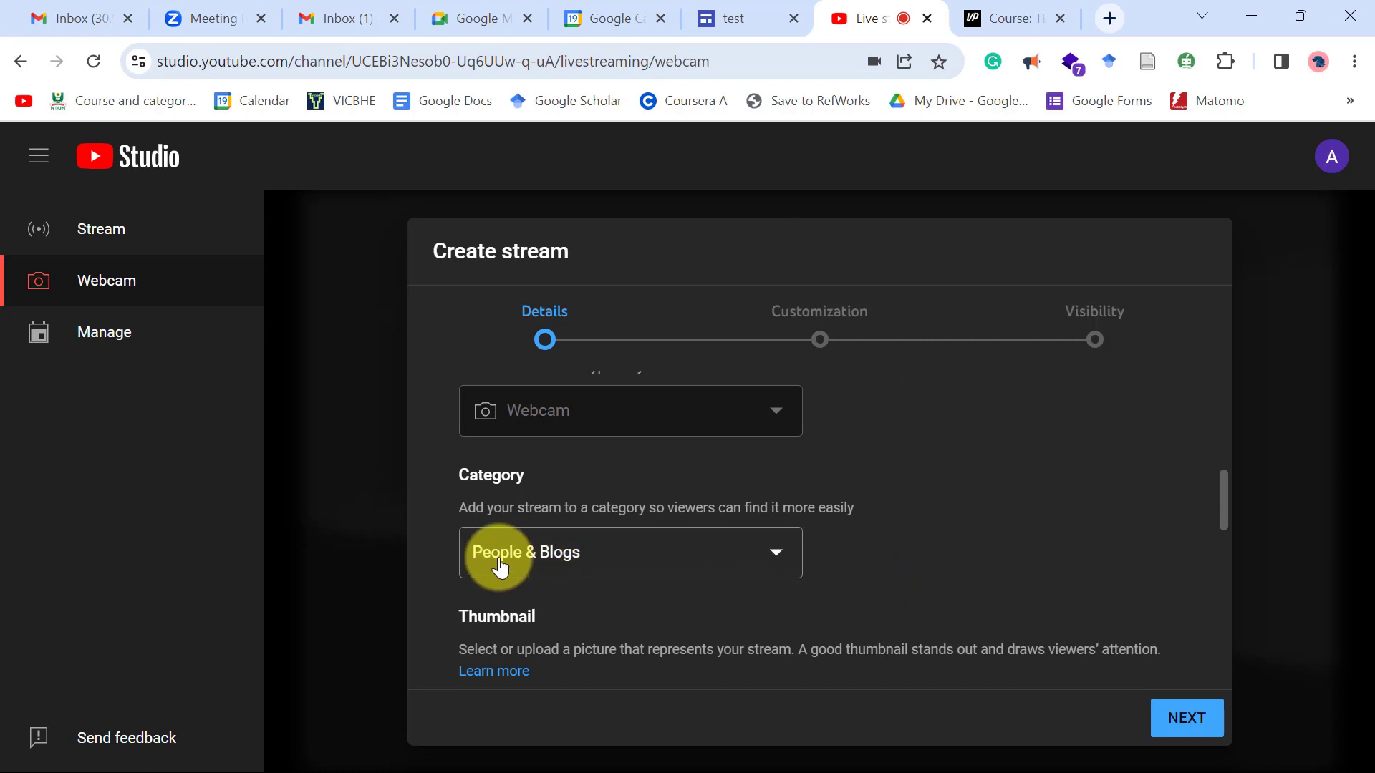
{"action": "left_click", "coordinate": [769, 556]}
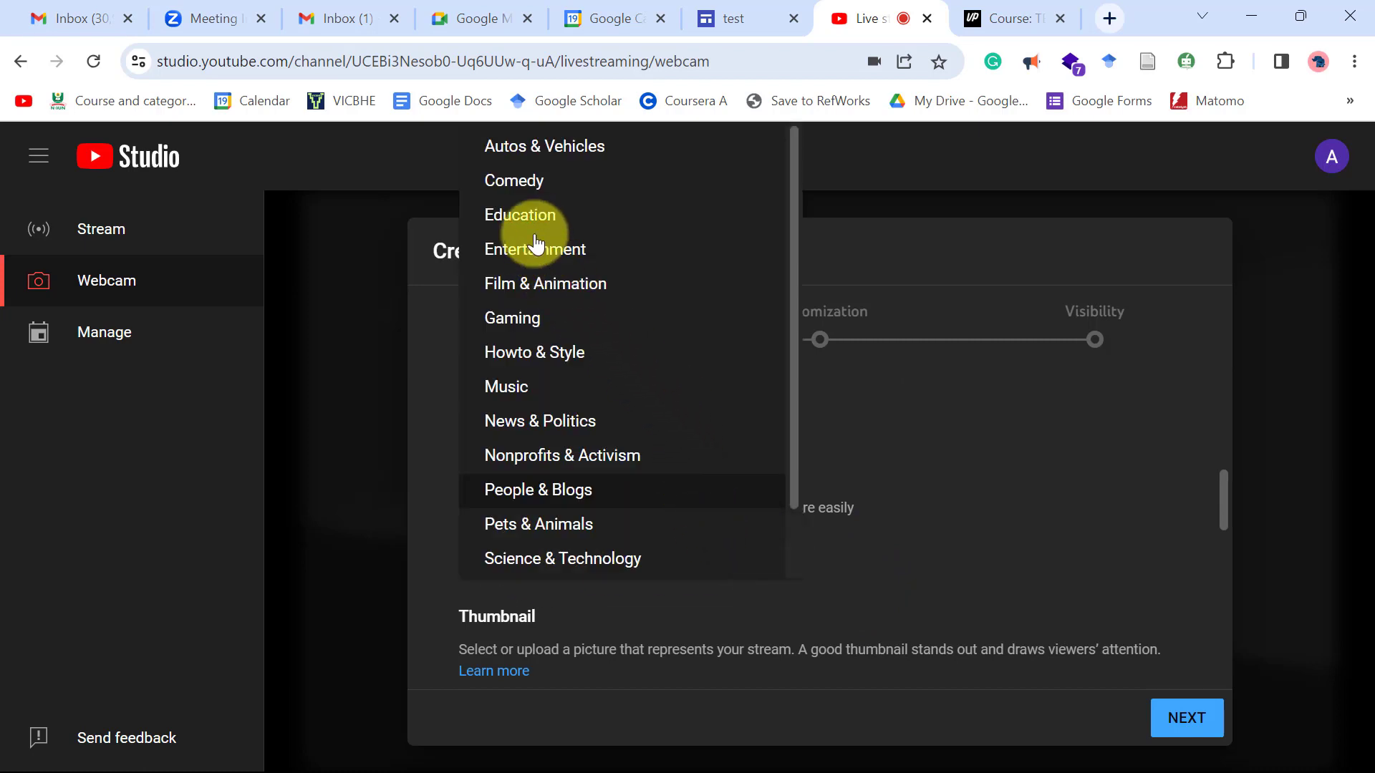
{"action": "left_click", "coordinate": [532, 222]}
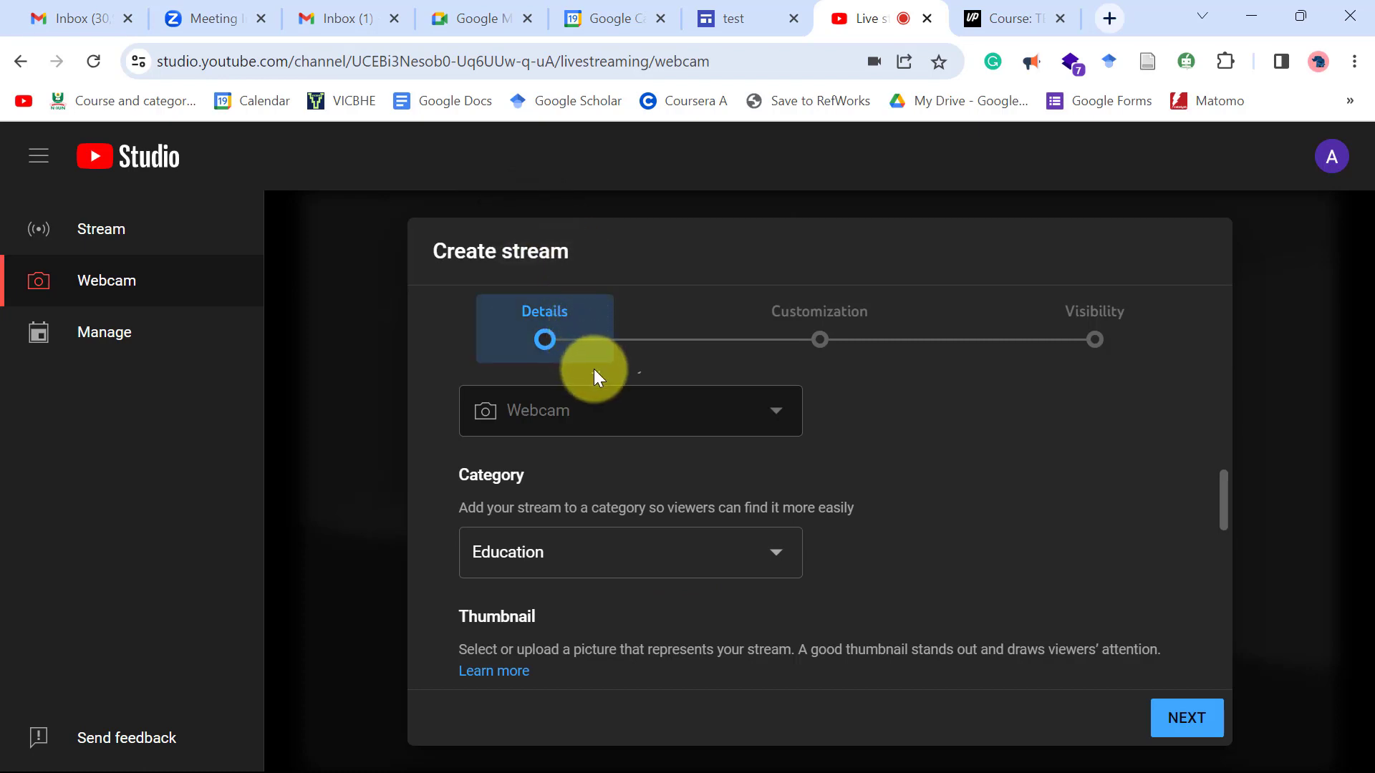
Mark the stream as not made for kids and continue to Customization.
{"action": "scroll", "coordinate": [908, 491], "scroll_direction": "down", "scroll_amount": 2}
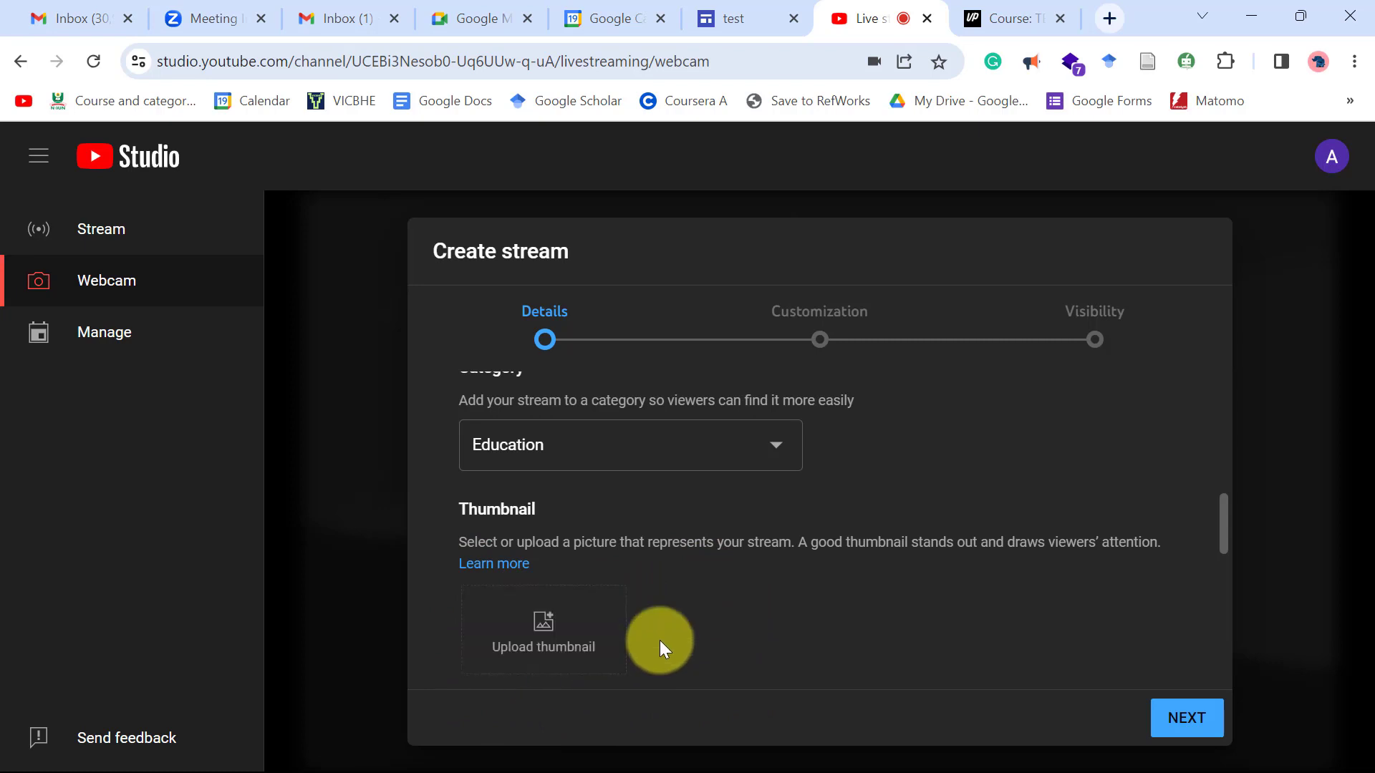
{"action": "scroll", "coordinate": [661, 640], "scroll_direction": "down", "scroll_amount": 5}
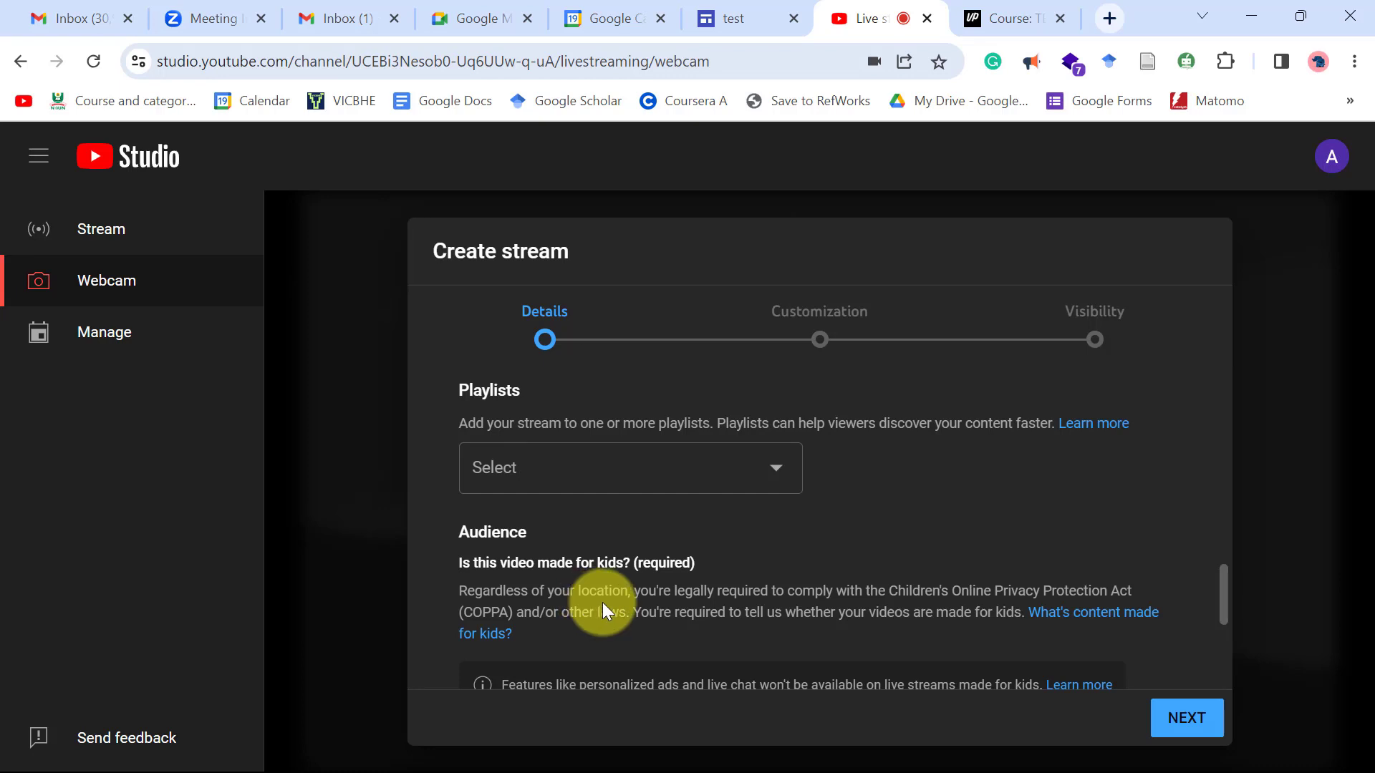
{"action": "scroll", "coordinate": [602, 610], "scroll_direction": "down", "scroll_amount": 3}
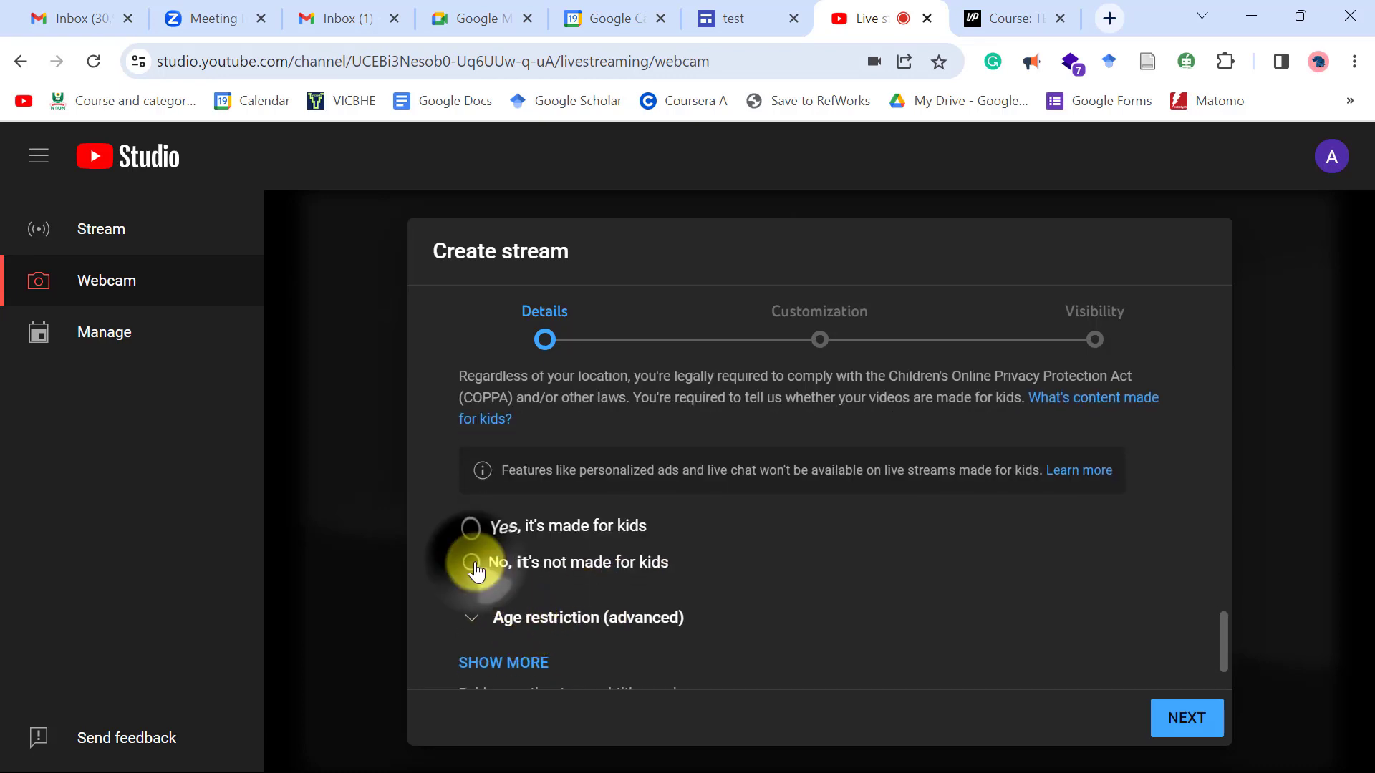
{"action": "left_click", "coordinate": [474, 564]}
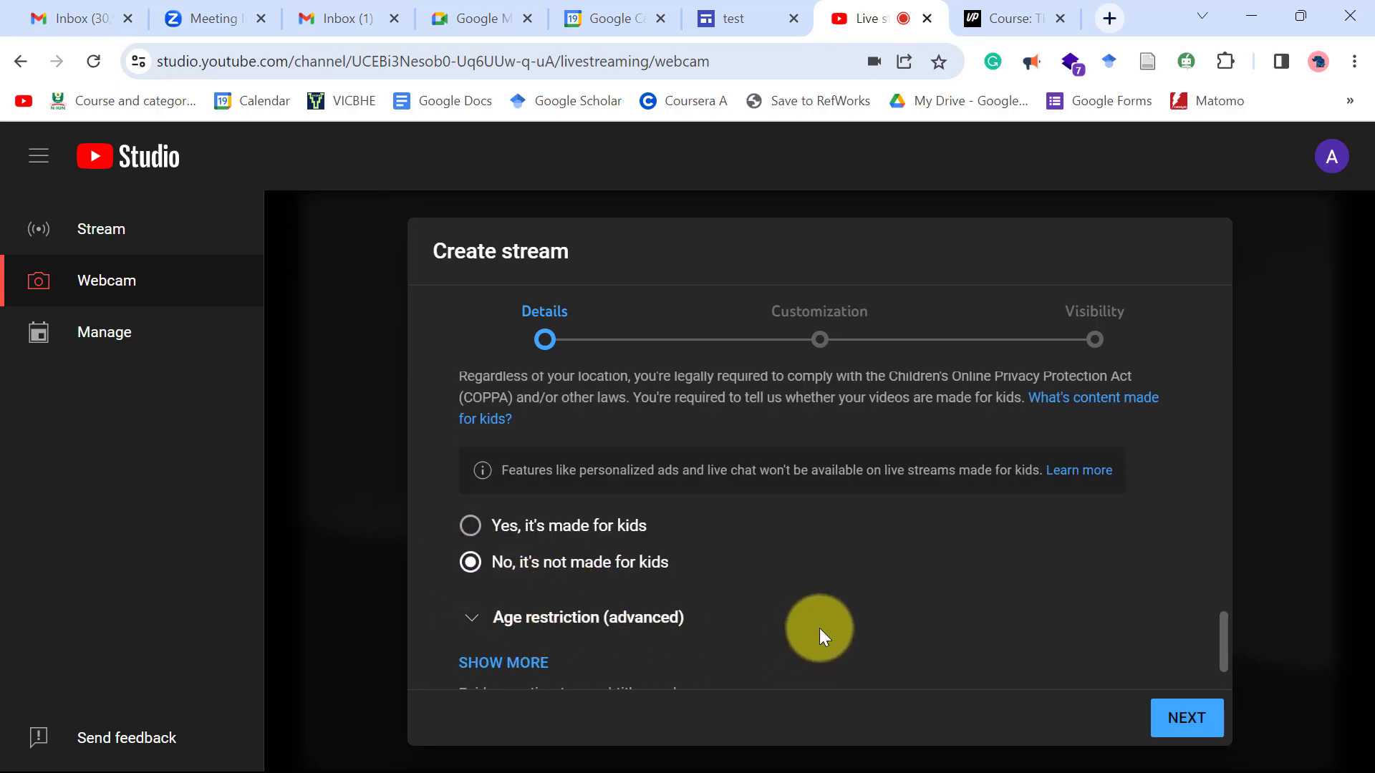
{"action": "scroll", "coordinate": [820, 629], "scroll_direction": "down", "scroll_amount": 1}
{"action": "scroll", "coordinate": [823, 628], "scroll_direction": "up", "scroll_amount": 2}
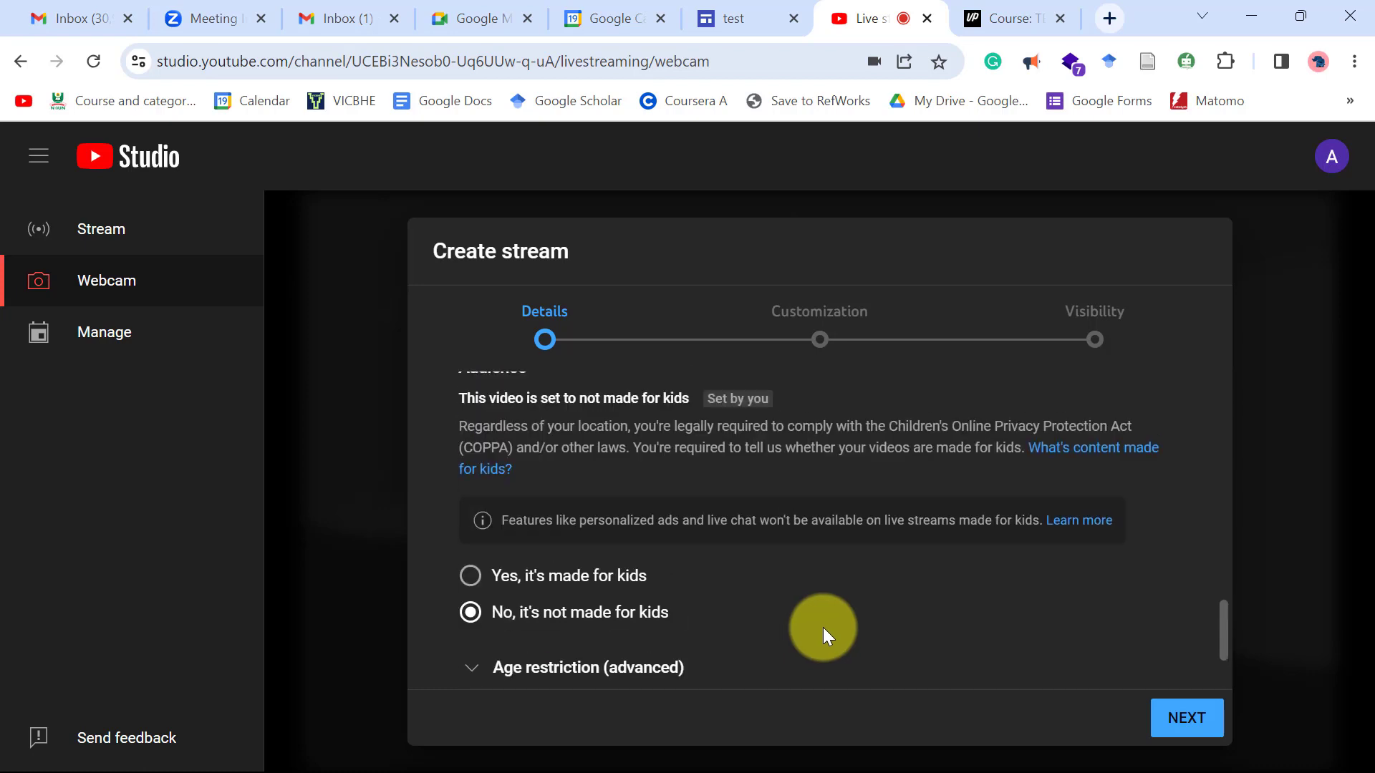
{"action": "scroll", "coordinate": [822, 627], "scroll_direction": "down", "scroll_amount": 2}
{"action": "scroll", "coordinate": [1109, 690], "scroll_direction": "up", "scroll_amount": 2}
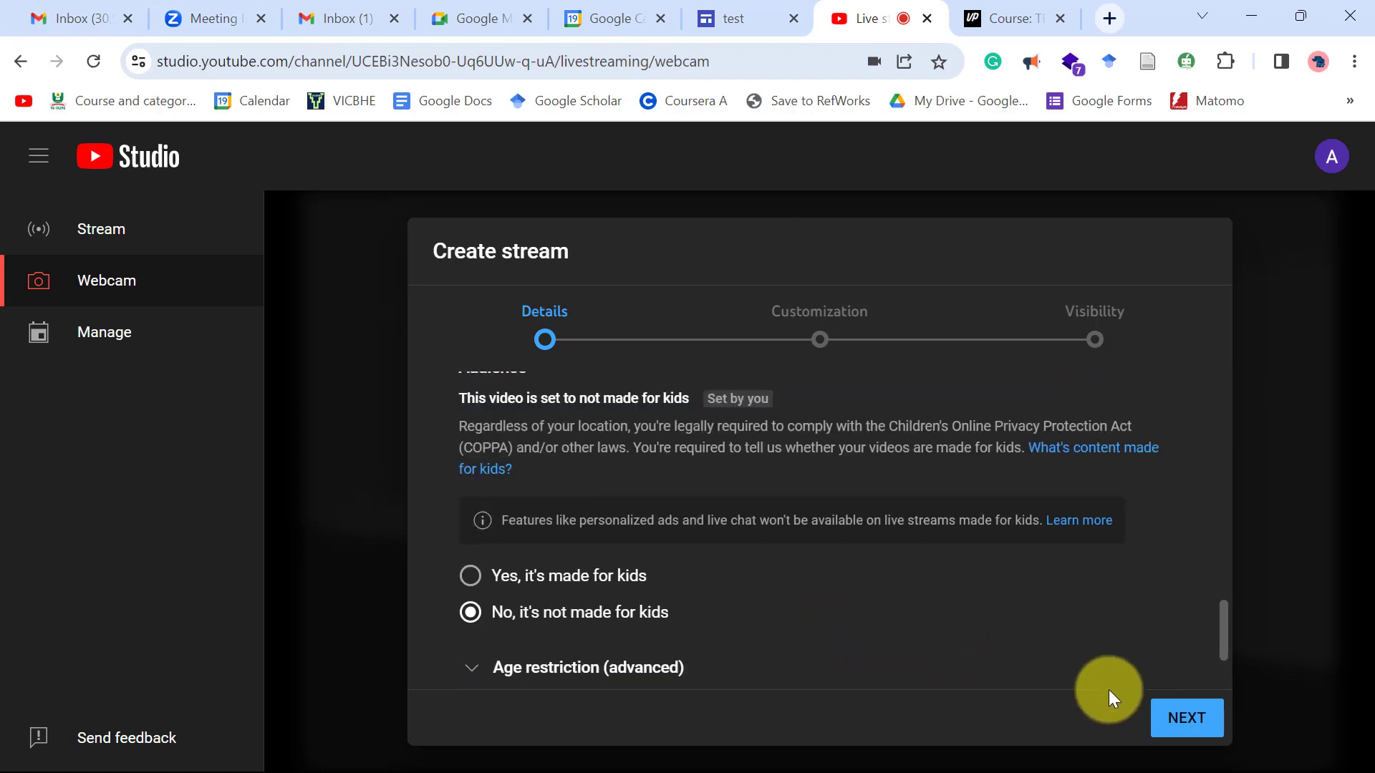
{"action": "left_click", "coordinate": [1178, 719]}
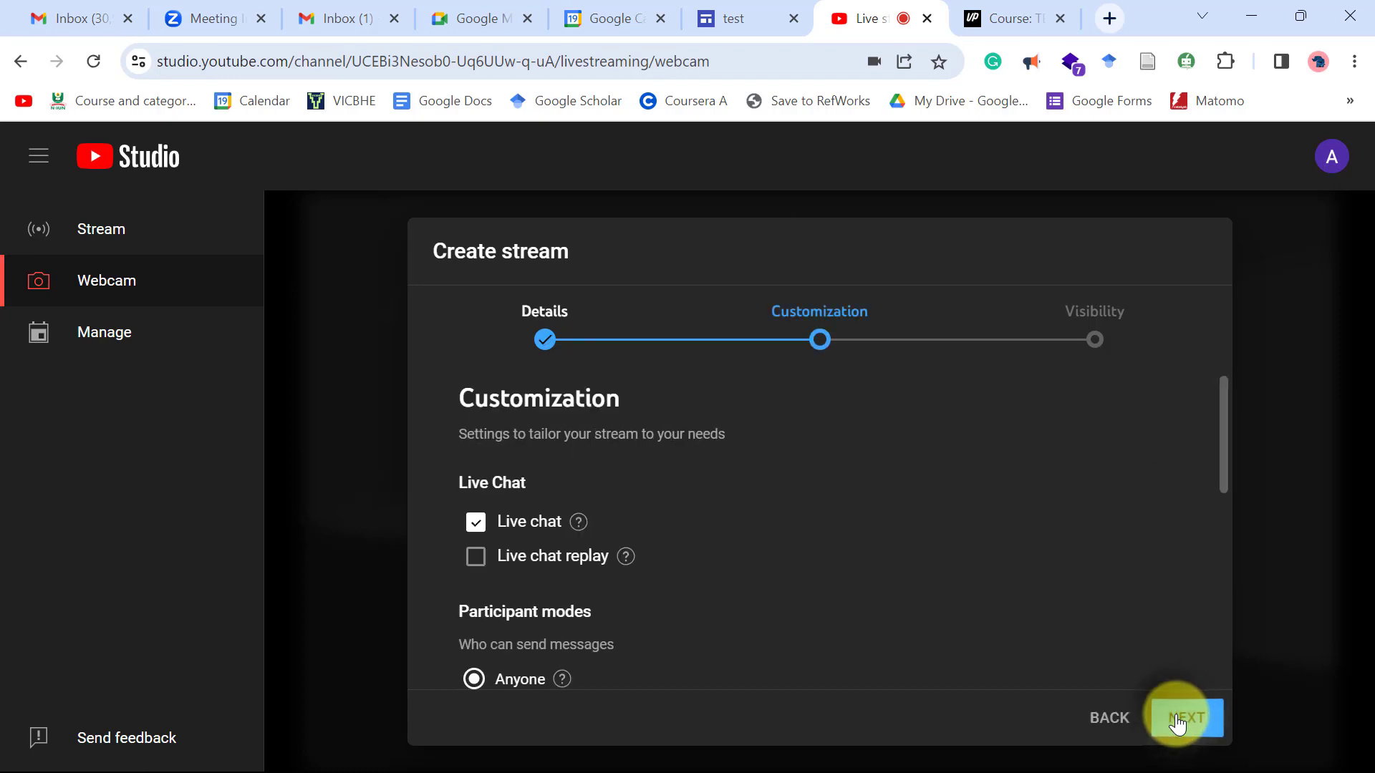
Accept the Customization defaults and review Visibility: Public, scheduled Jul 19, 2023, 5:40 PM.
{"action": "scroll", "coordinate": [650, 577], "scroll_direction": "down", "scroll_amount": 2}
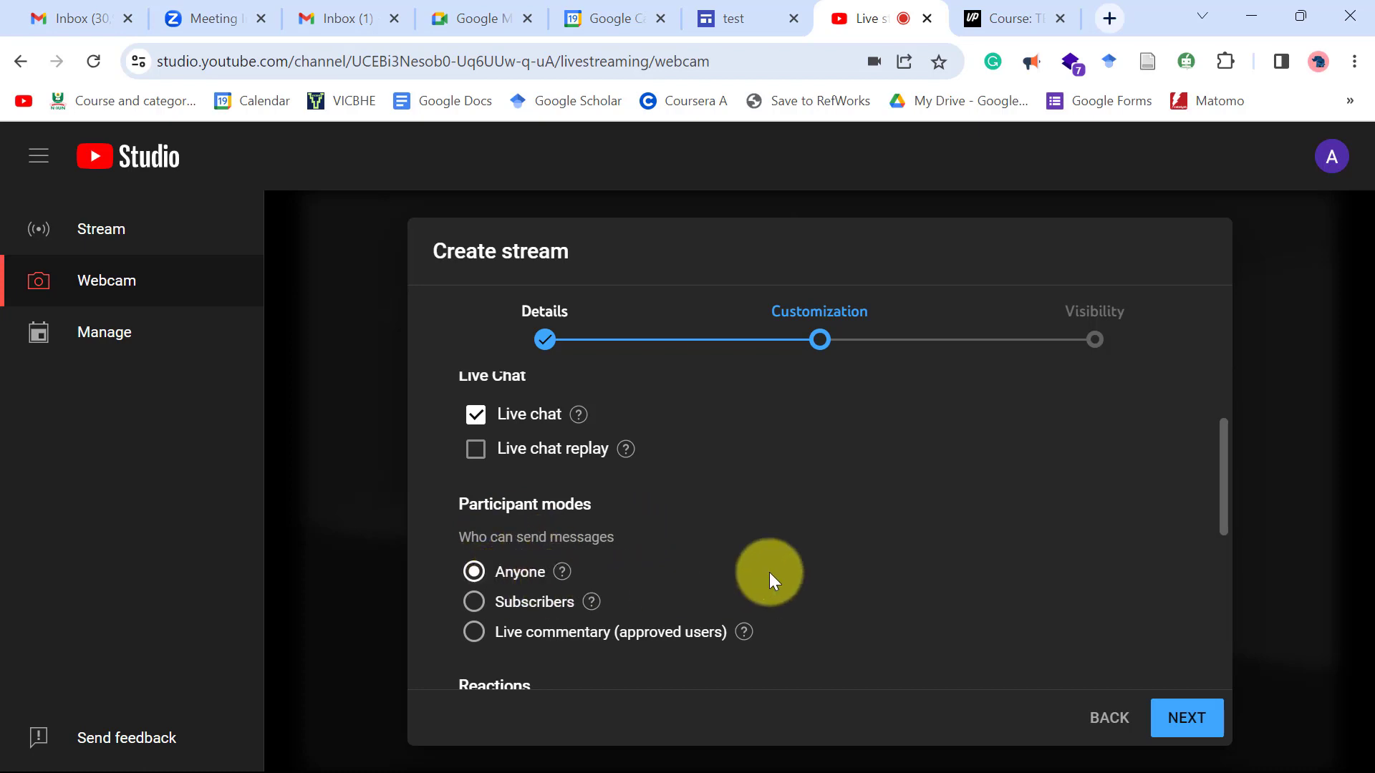
{"action": "scroll", "coordinate": [769, 572], "scroll_direction": "down", "scroll_amount": 2}
{"action": "scroll", "coordinate": [680, 583], "scroll_direction": "down", "scroll_amount": 4}
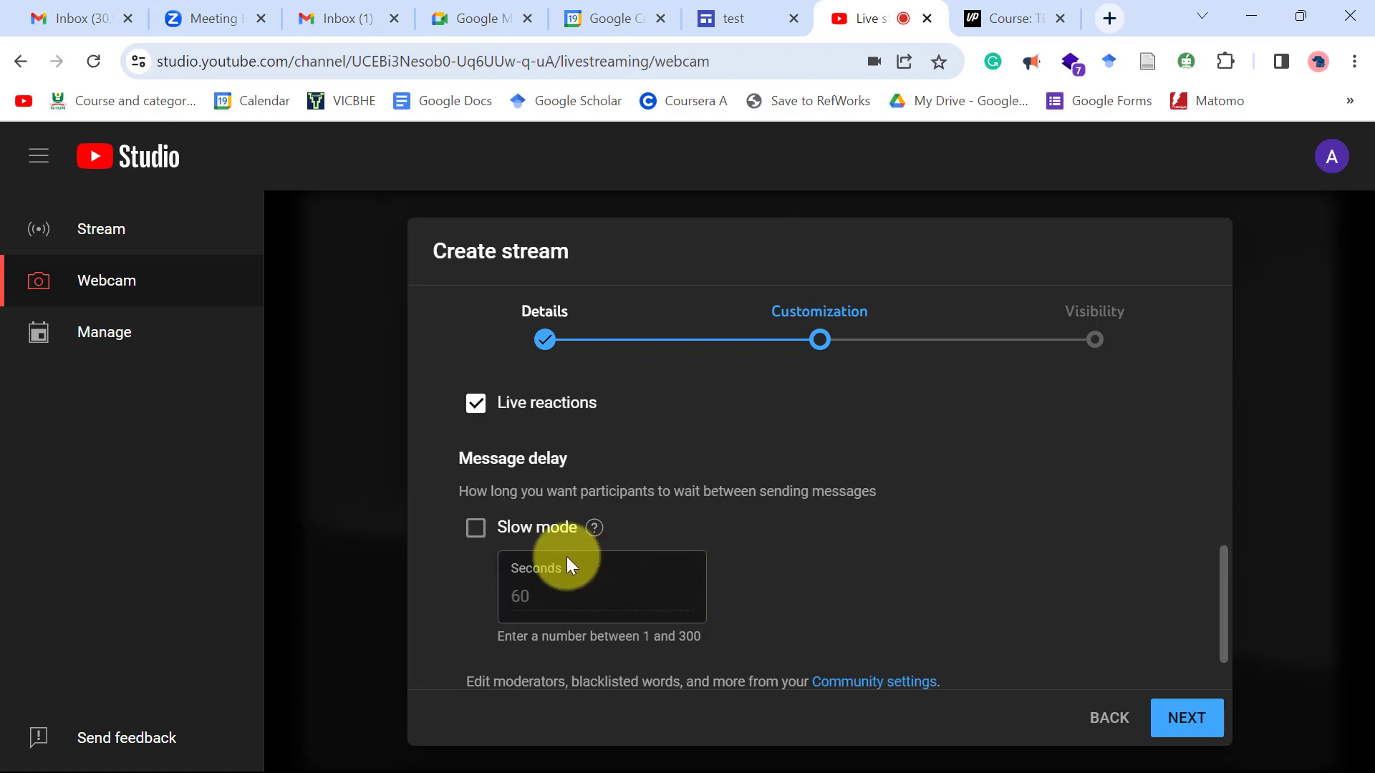
{"action": "scroll", "coordinate": [780, 589], "scroll_direction": "down", "scroll_amount": 1}
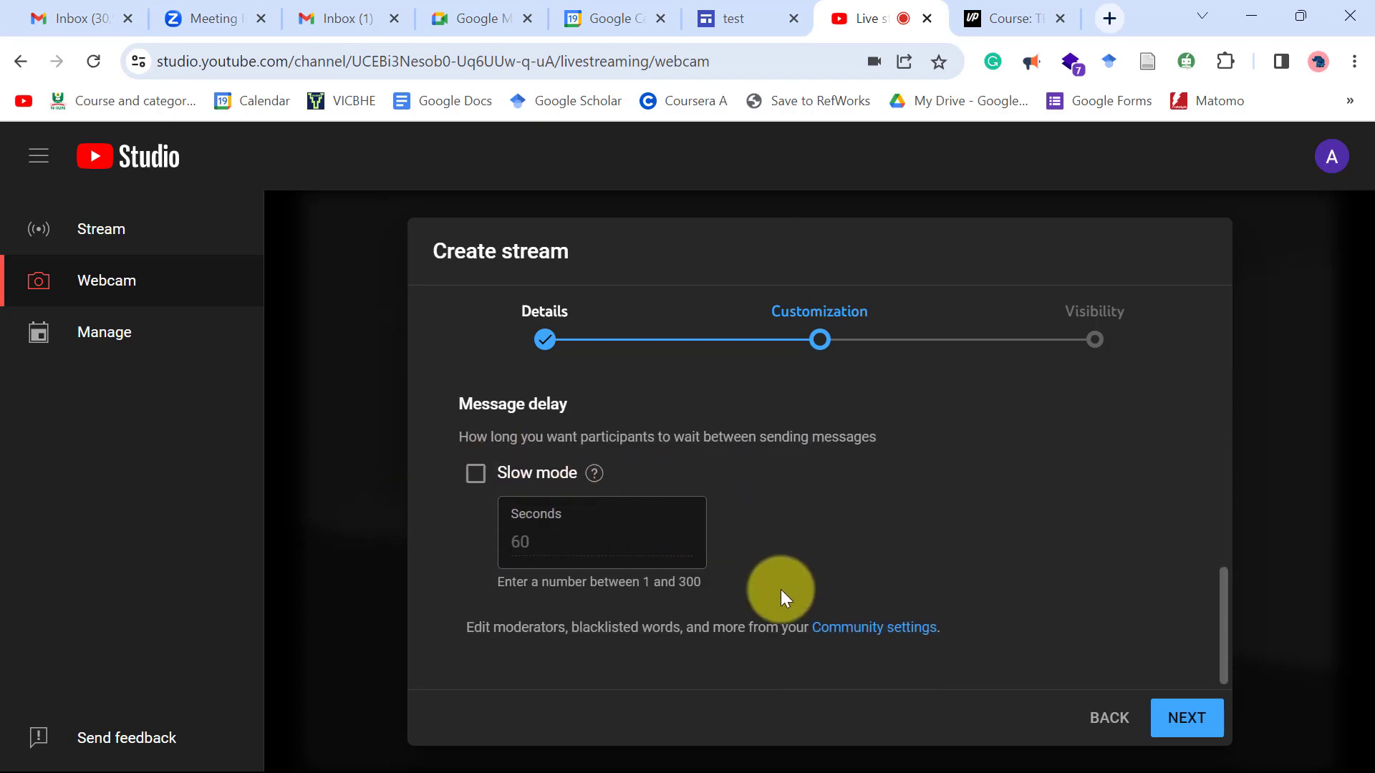
{"action": "scroll", "coordinate": [780, 590], "scroll_direction": "up", "scroll_amount": 5}
{"action": "scroll", "coordinate": [1012, 641], "scroll_direction": "down", "scroll_amount": 1}
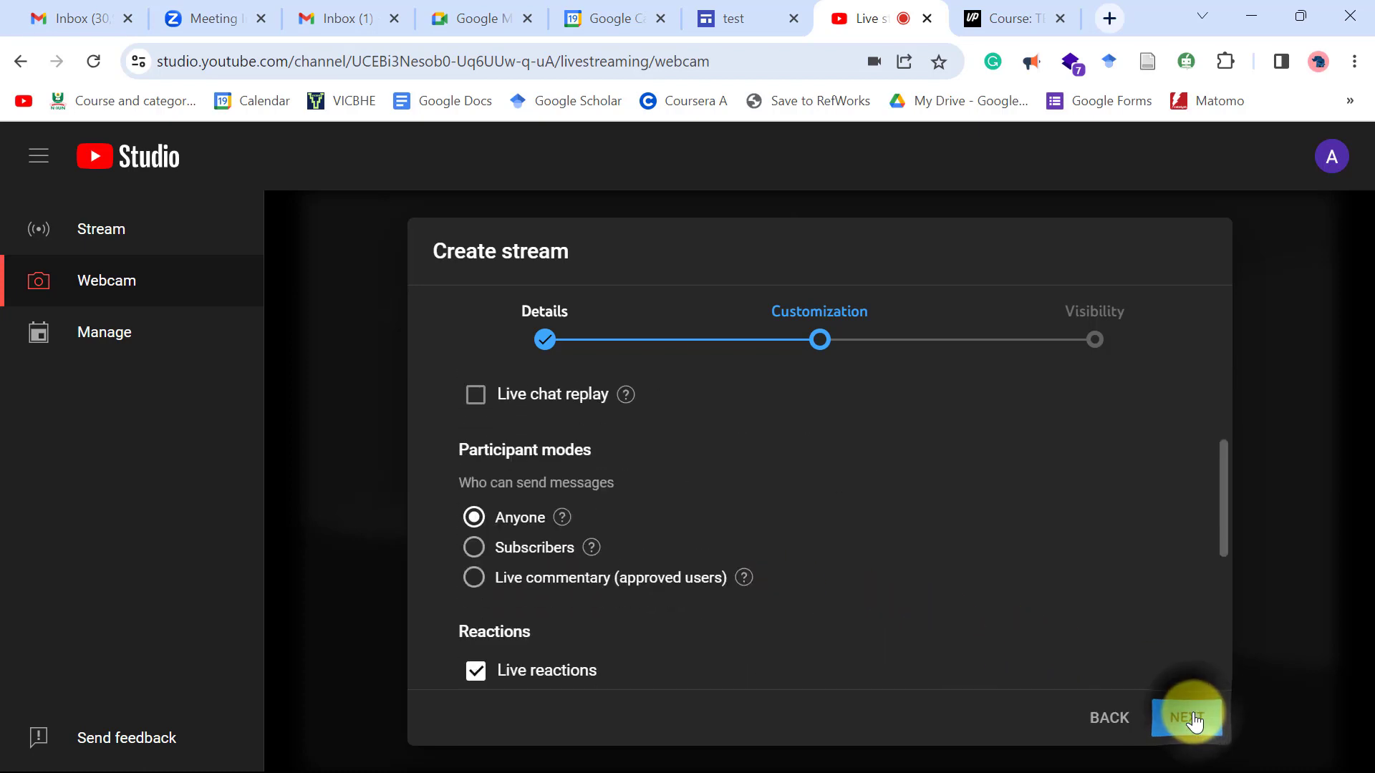
{"action": "left_click", "coordinate": [1192, 720]}
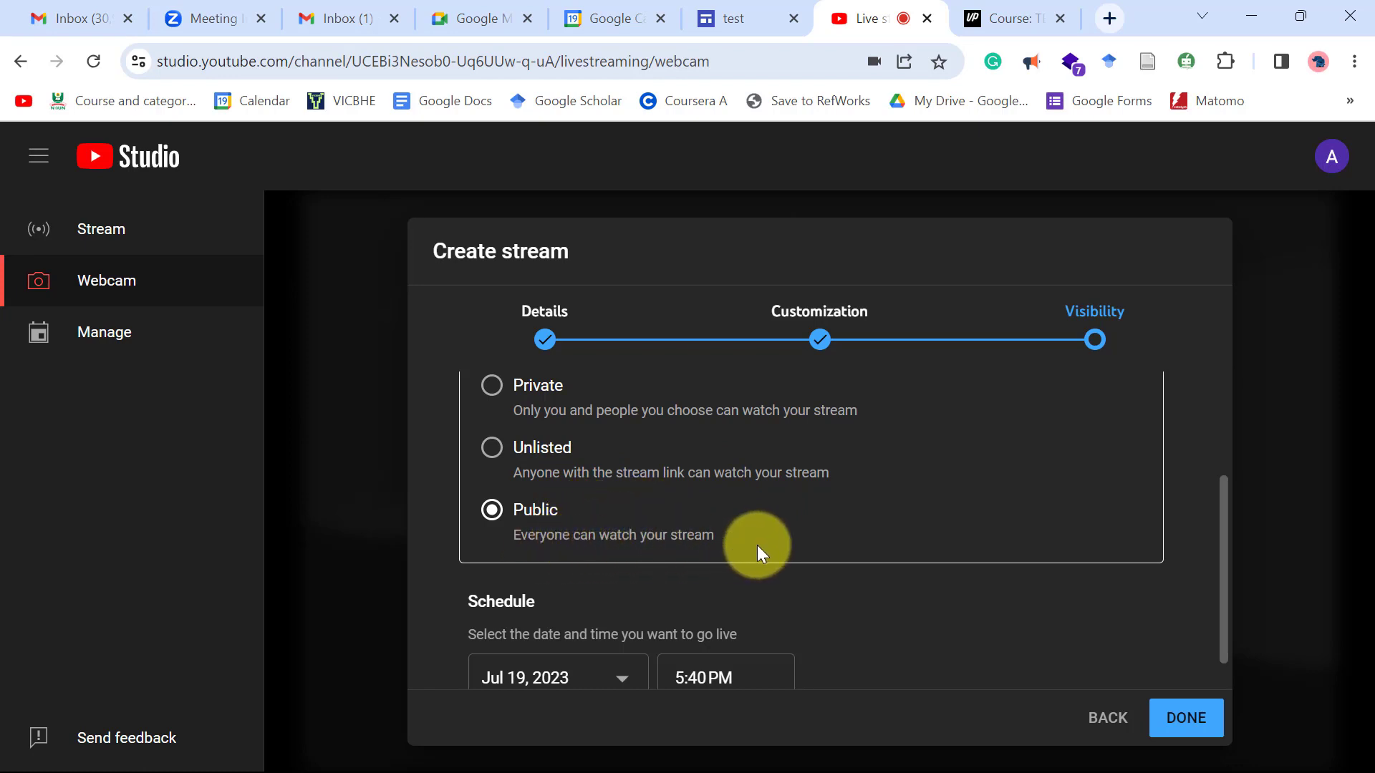
{"action": "scroll", "coordinate": [757, 544], "scroll_direction": "down", "scroll_amount": 1}
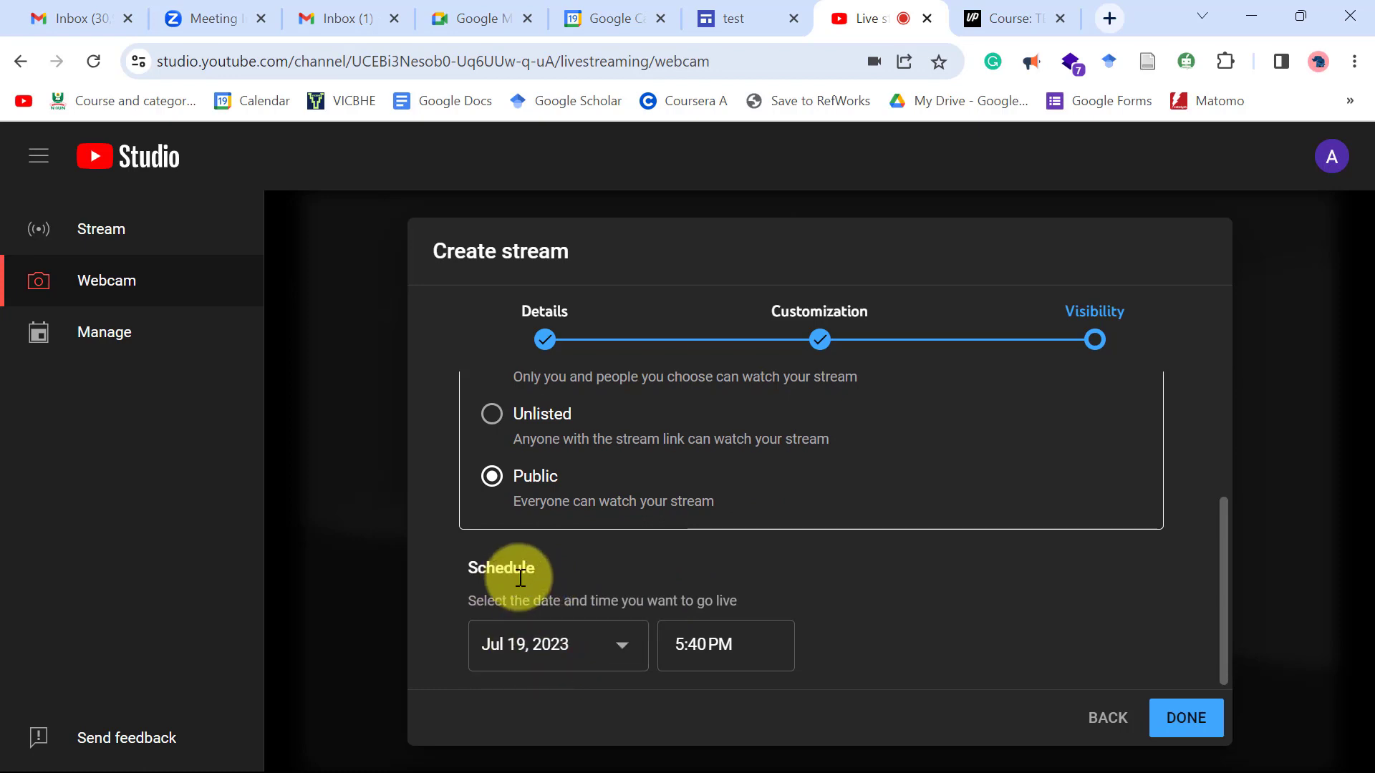
Create the scheduled stream and switch its camera from OBS Virtual Camera to HP HD Camera.
{"action": "left_click", "coordinate": [1202, 721]}
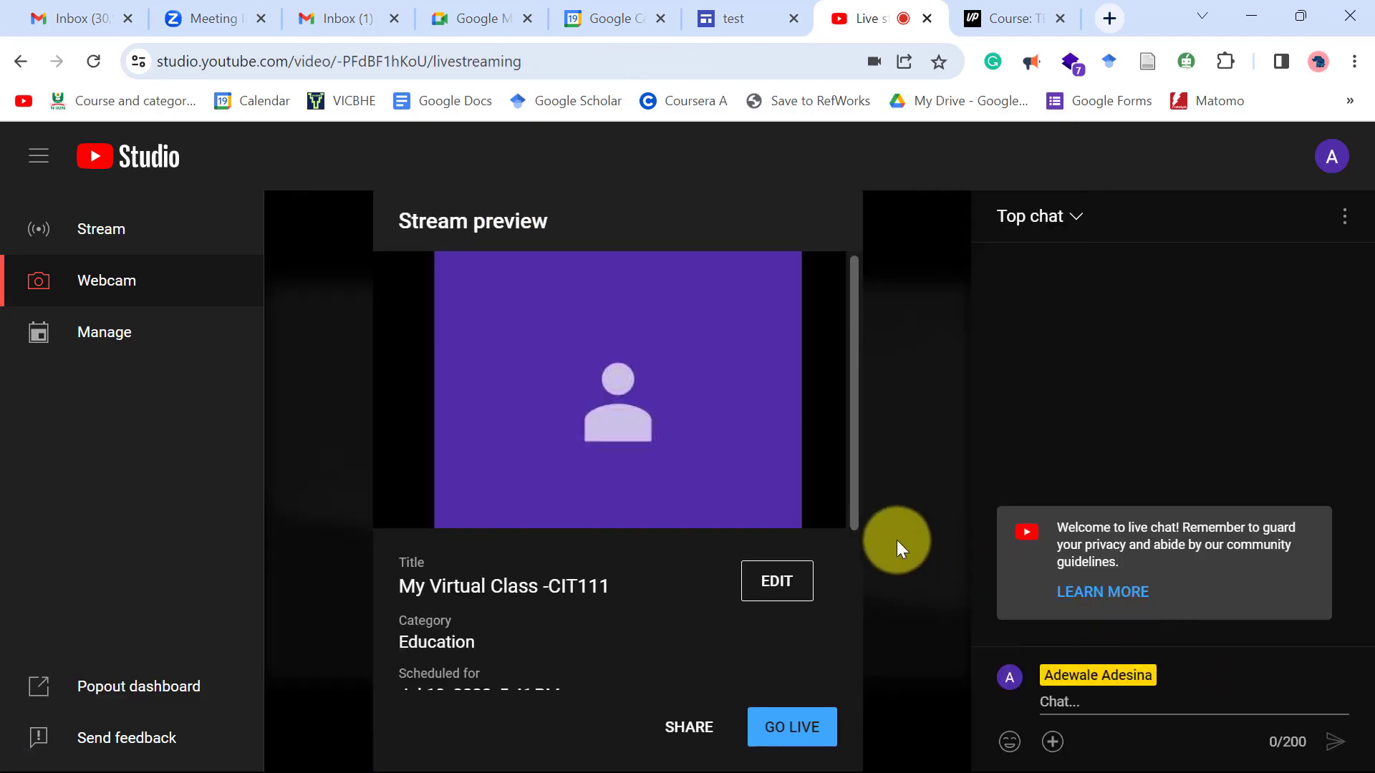
{"action": "mouse_move", "coordinate": [623, 338]}
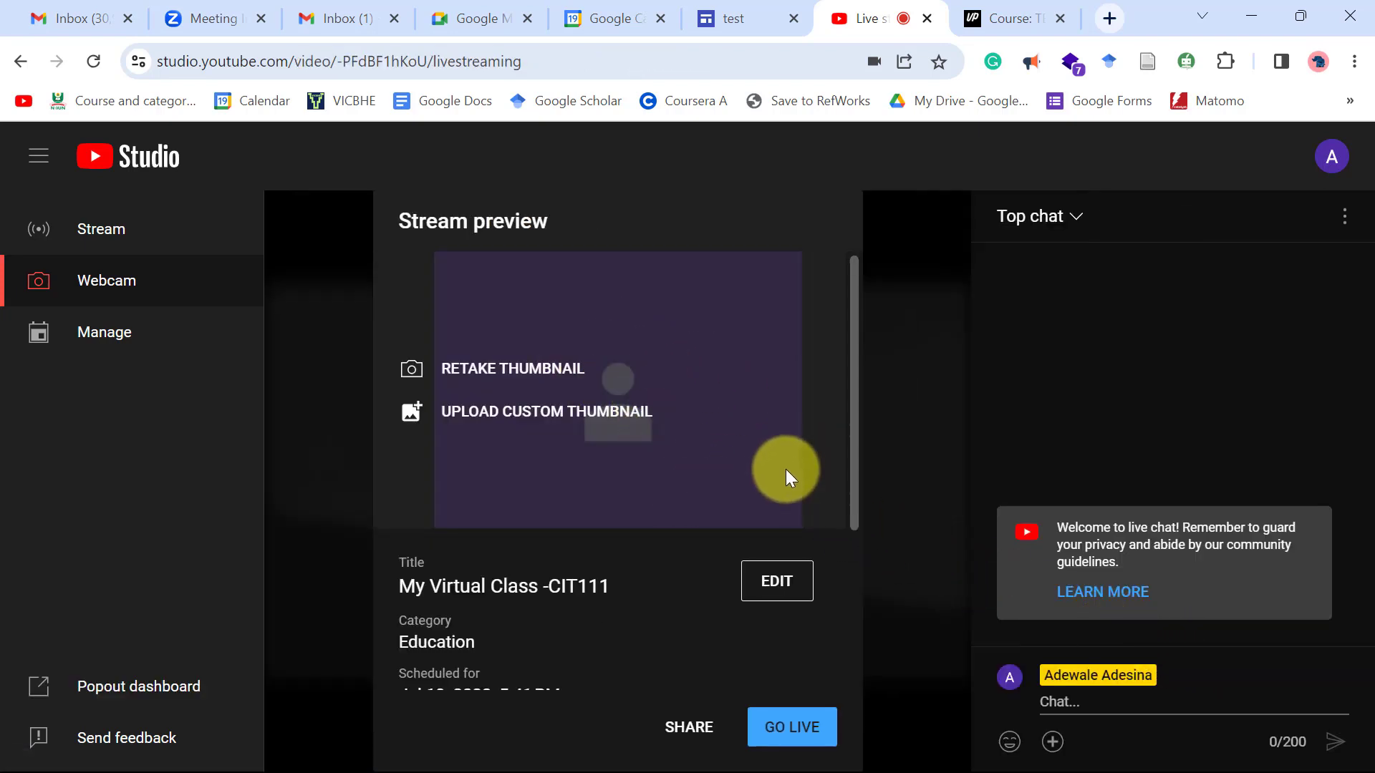
{"action": "scroll", "coordinate": [788, 470], "scroll_direction": "down", "scroll_amount": 2}
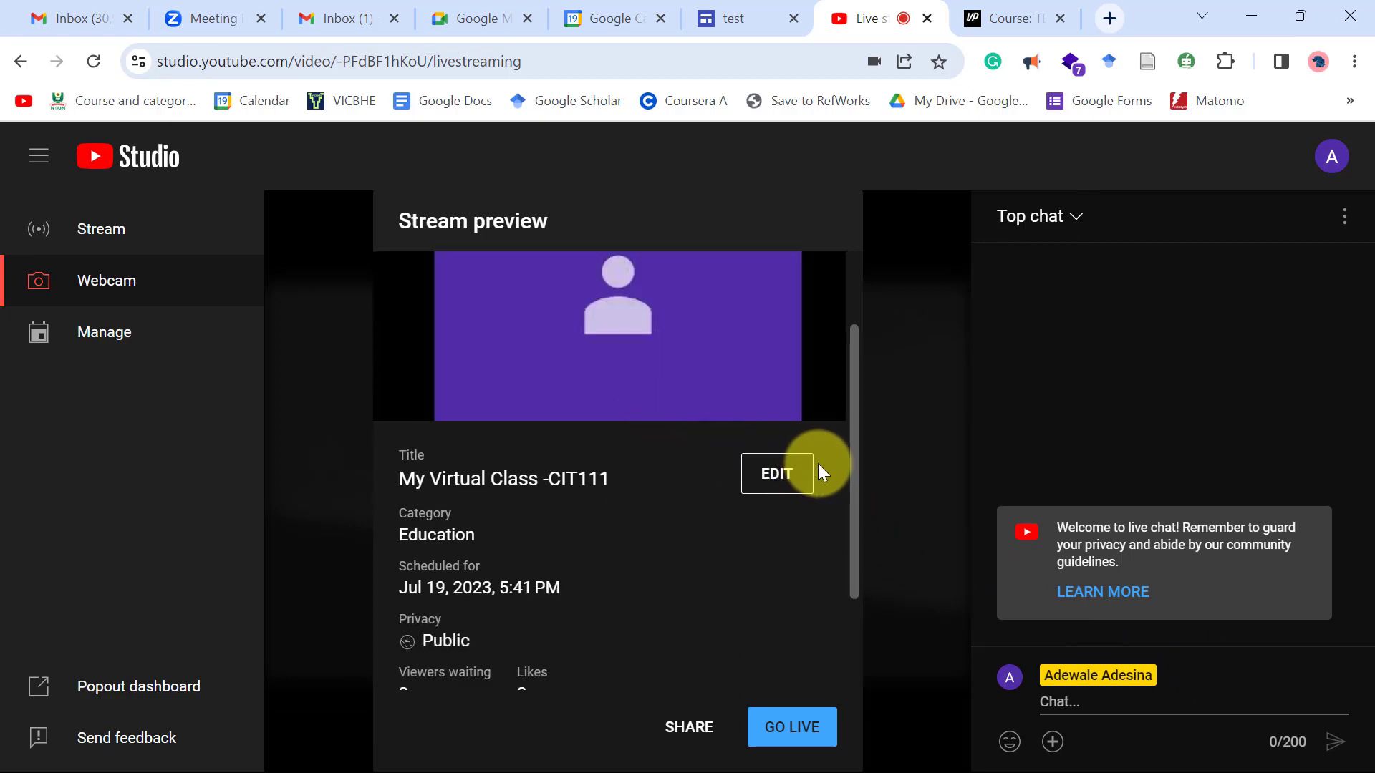
{"action": "scroll", "coordinate": [823, 467], "scroll_direction": "down", "scroll_amount": 2}
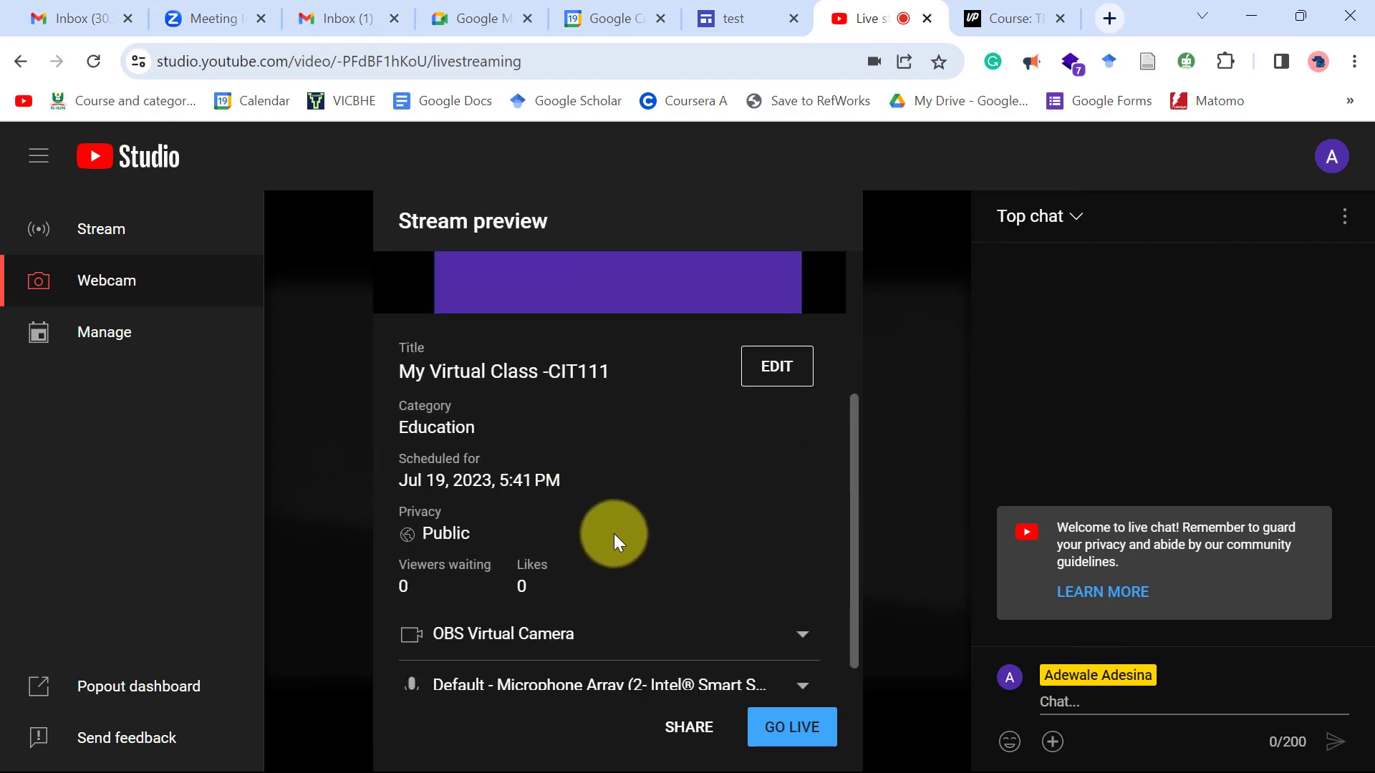
{"action": "scroll", "coordinate": [687, 545], "scroll_direction": "down", "scroll_amount": 1}
{"action": "left_click", "coordinate": [797, 612]}
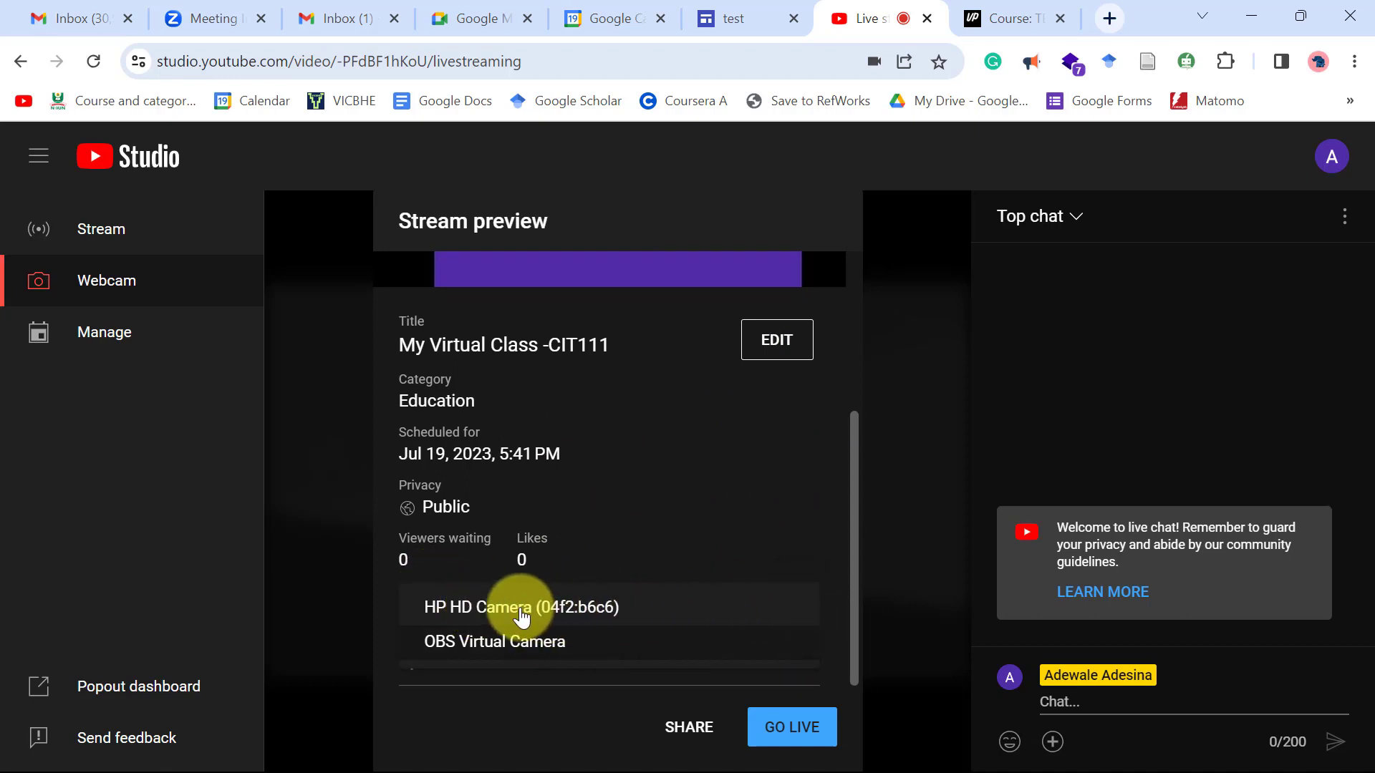
{"action": "left_click", "coordinate": [547, 609]}
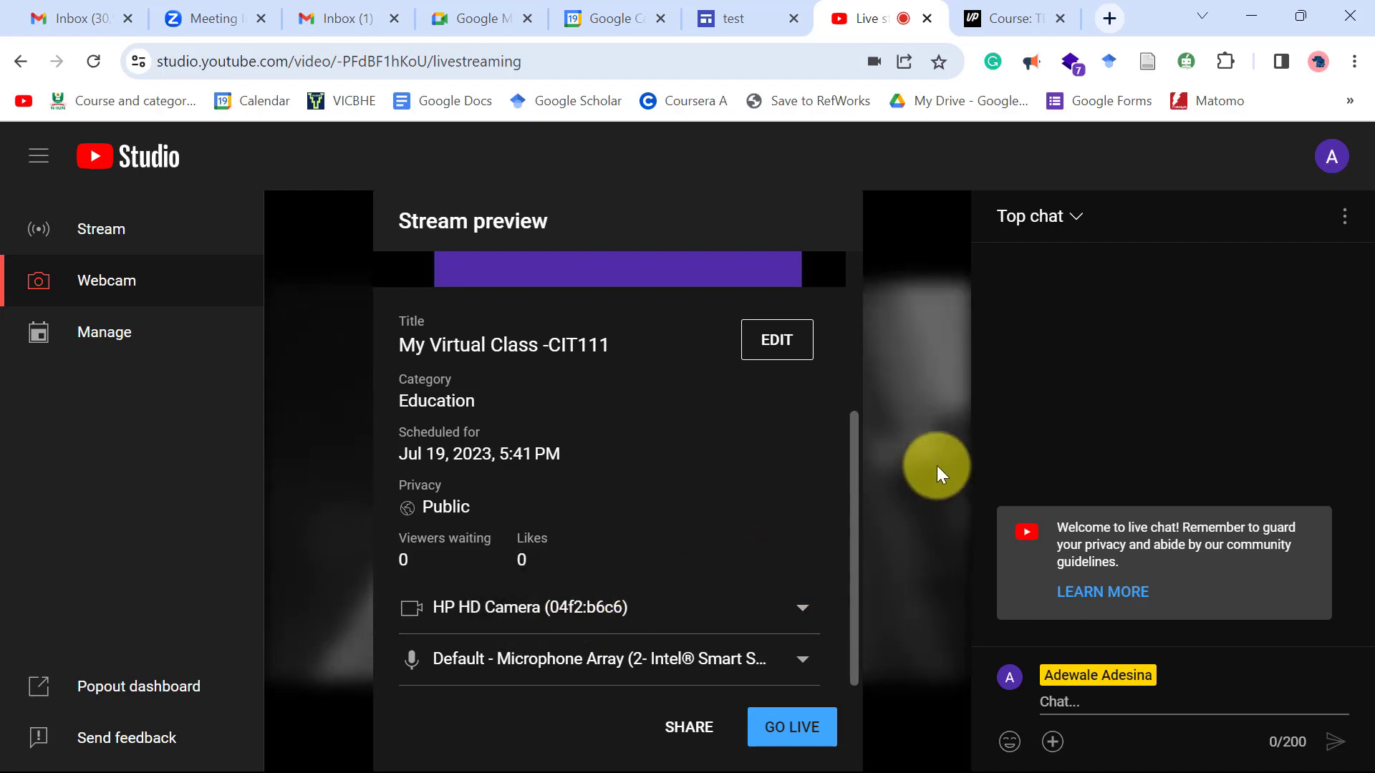
Copy the livestream's video link from the Share dialog.
{"action": "left_click", "coordinate": [699, 728]}
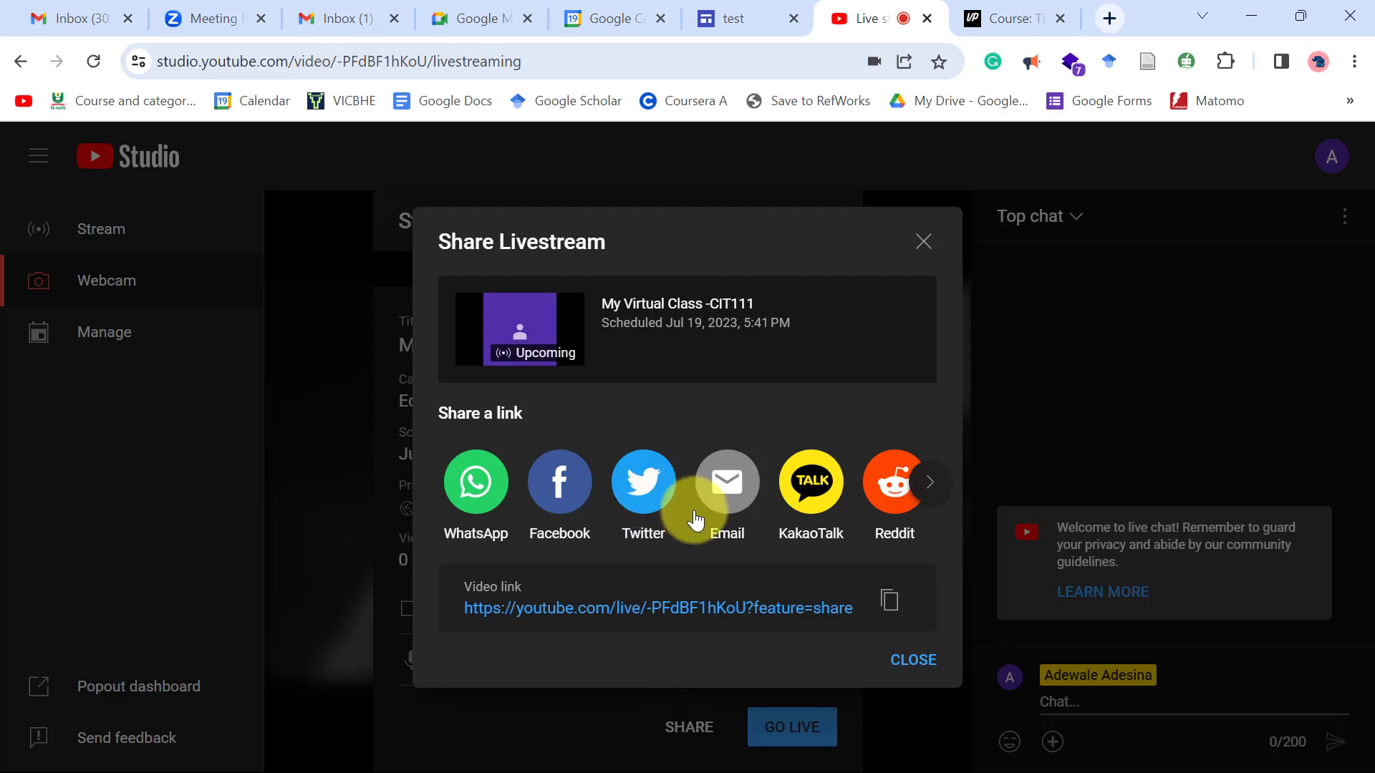
{"action": "left_click", "coordinate": [887, 607]}
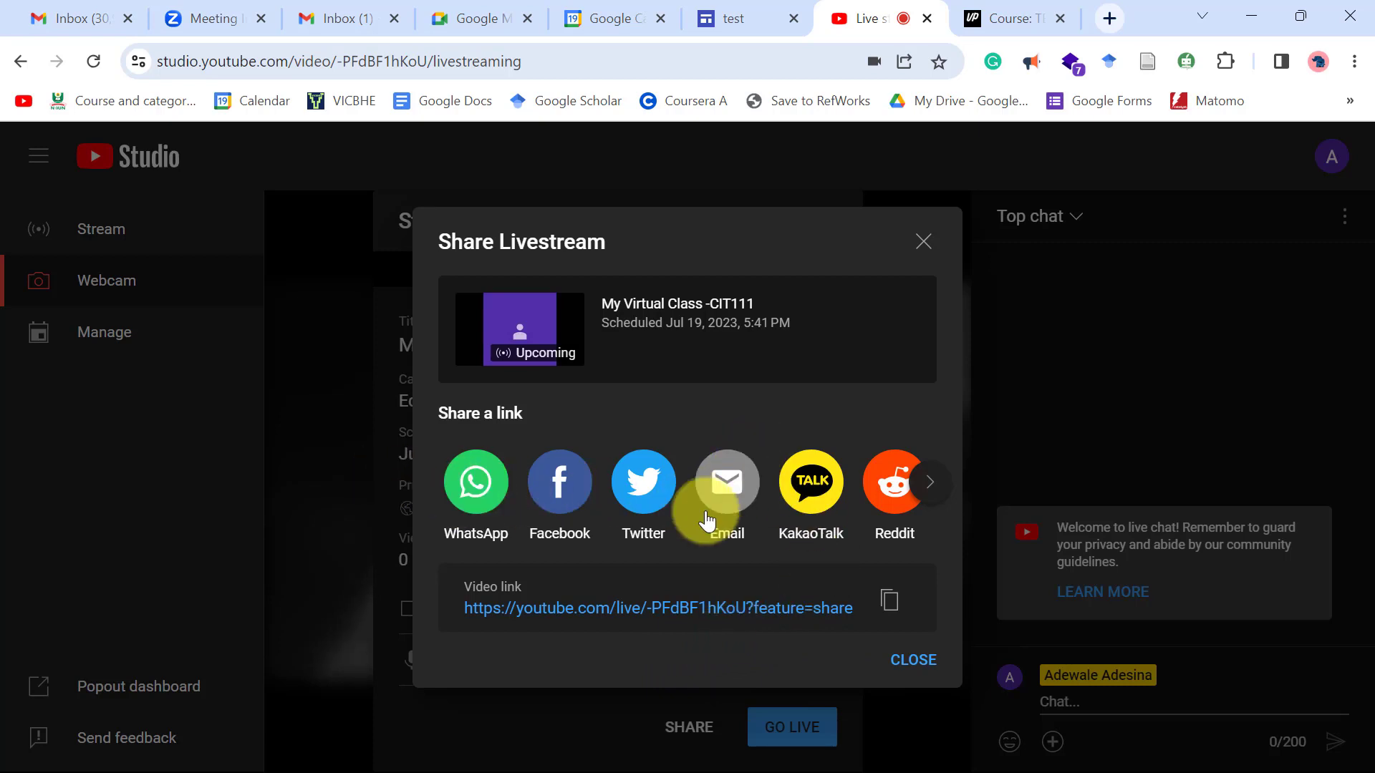
{"action": "left_click", "coordinate": [913, 659]}
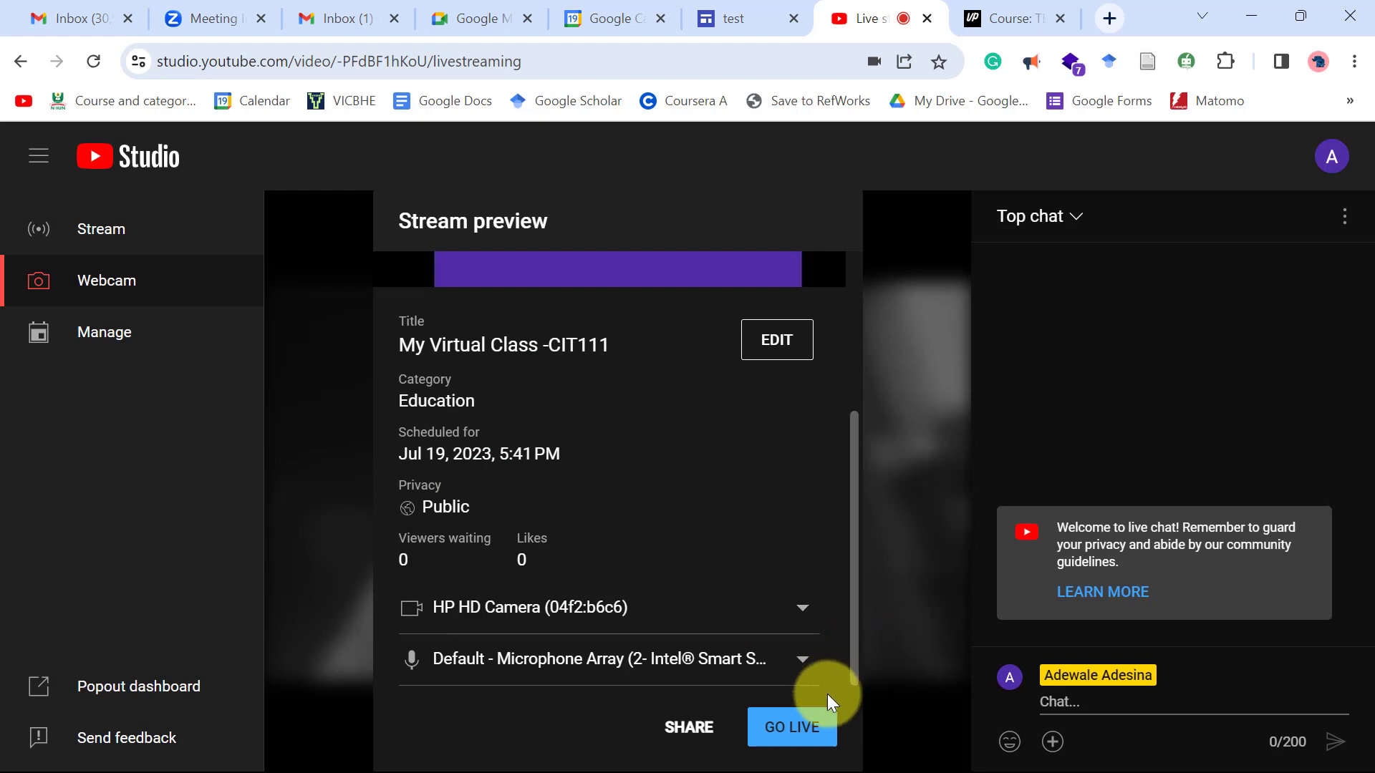
Go live from the webcam, end the stream after 14 seconds, and advance the slideshow.
{"action": "left_click", "coordinate": [791, 728]}
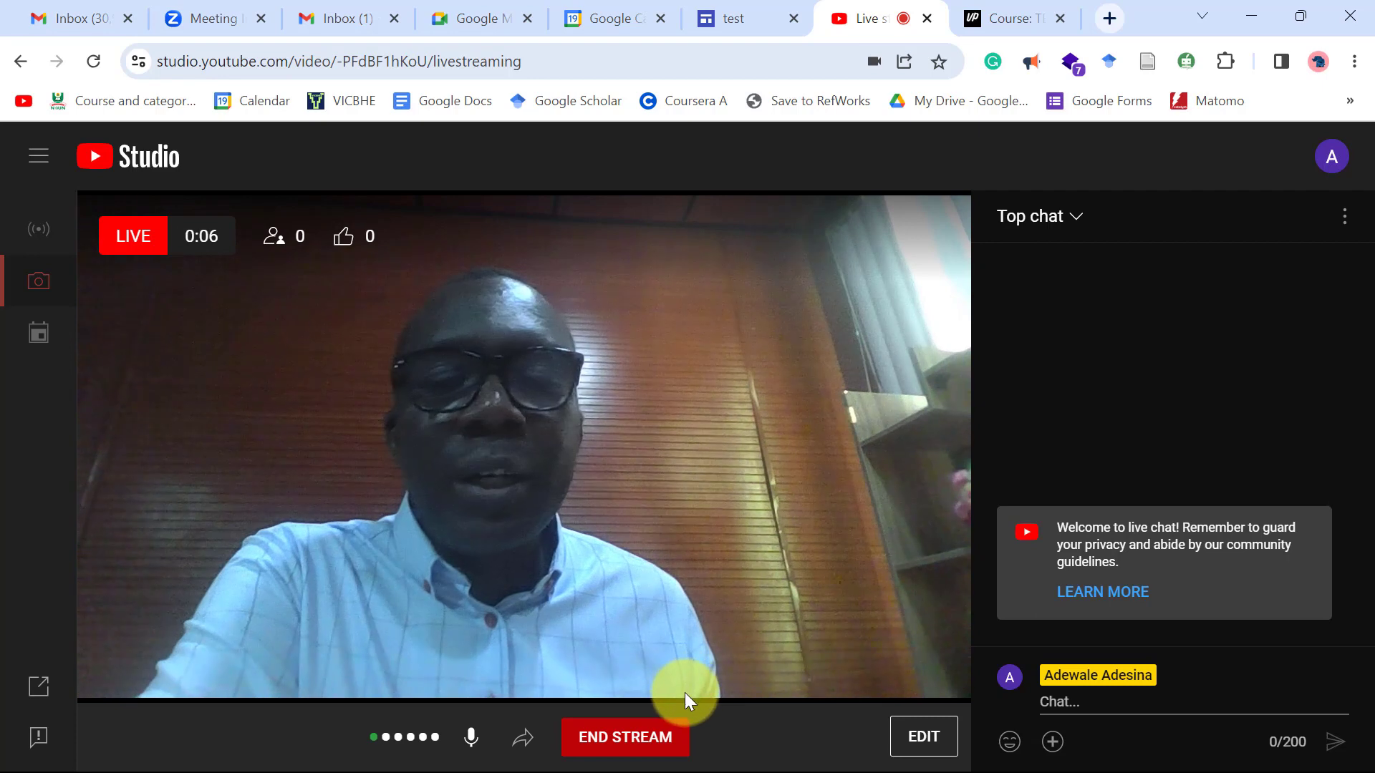
{"action": "left_click", "coordinate": [659, 741]}
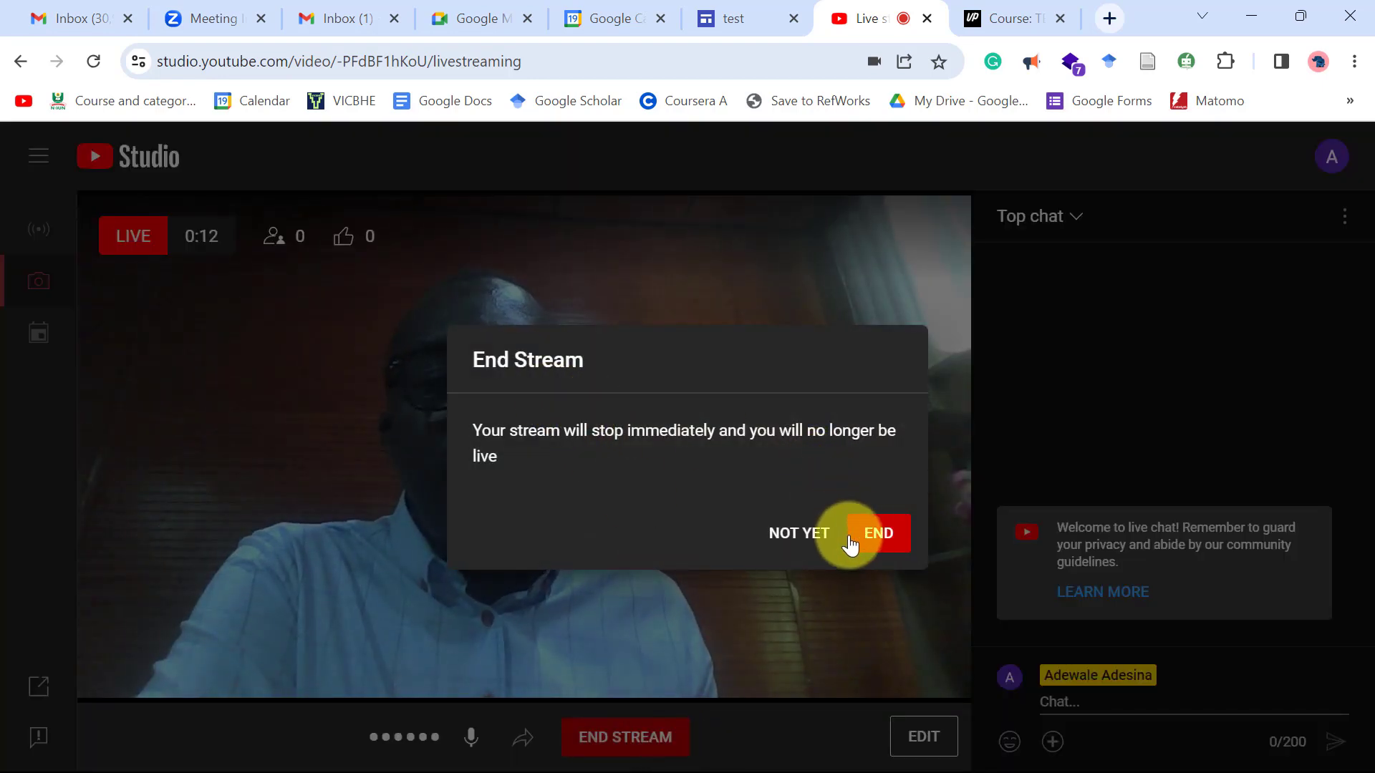
{"action": "left_click", "coordinate": [878, 539]}
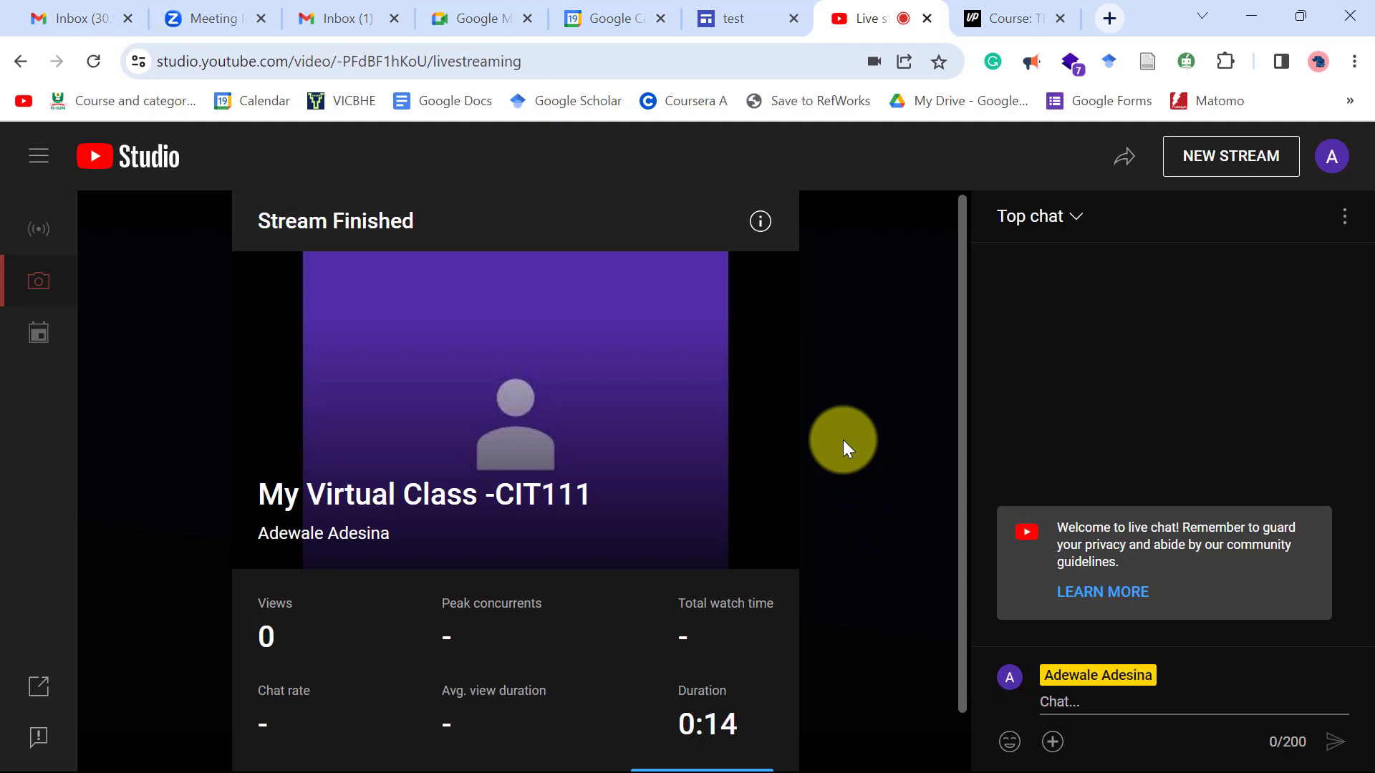
{"action": "left_click", "coordinate": [1251, 16]}
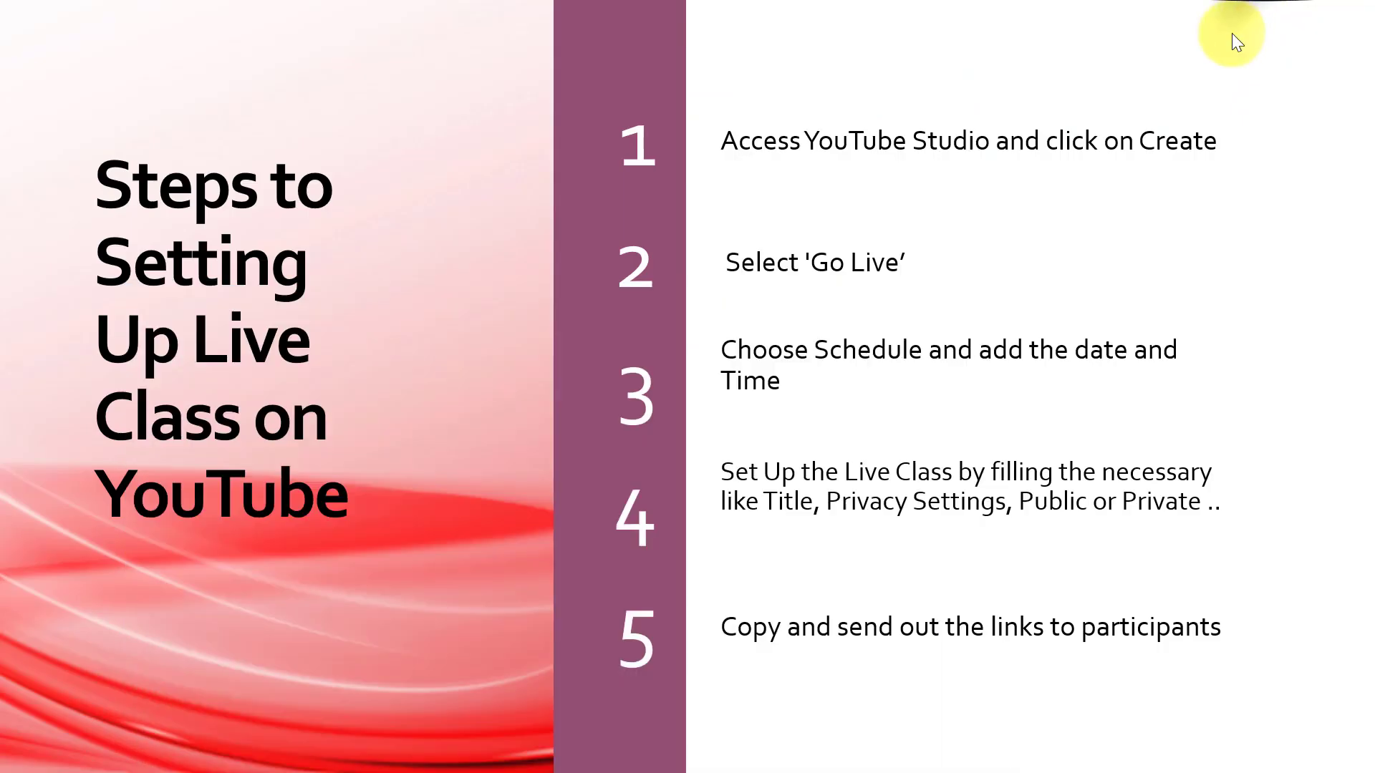
{"action": "left_click", "coordinate": [1159, 420]}
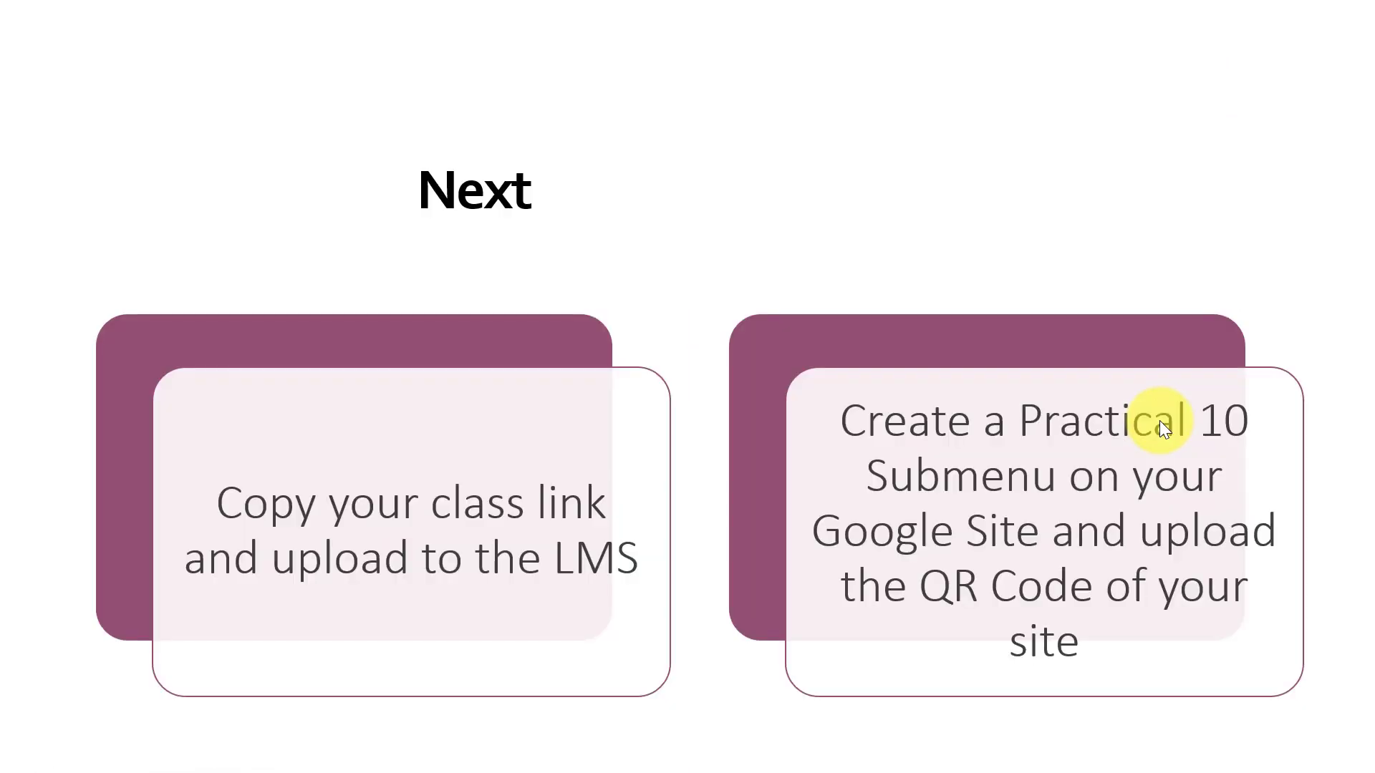
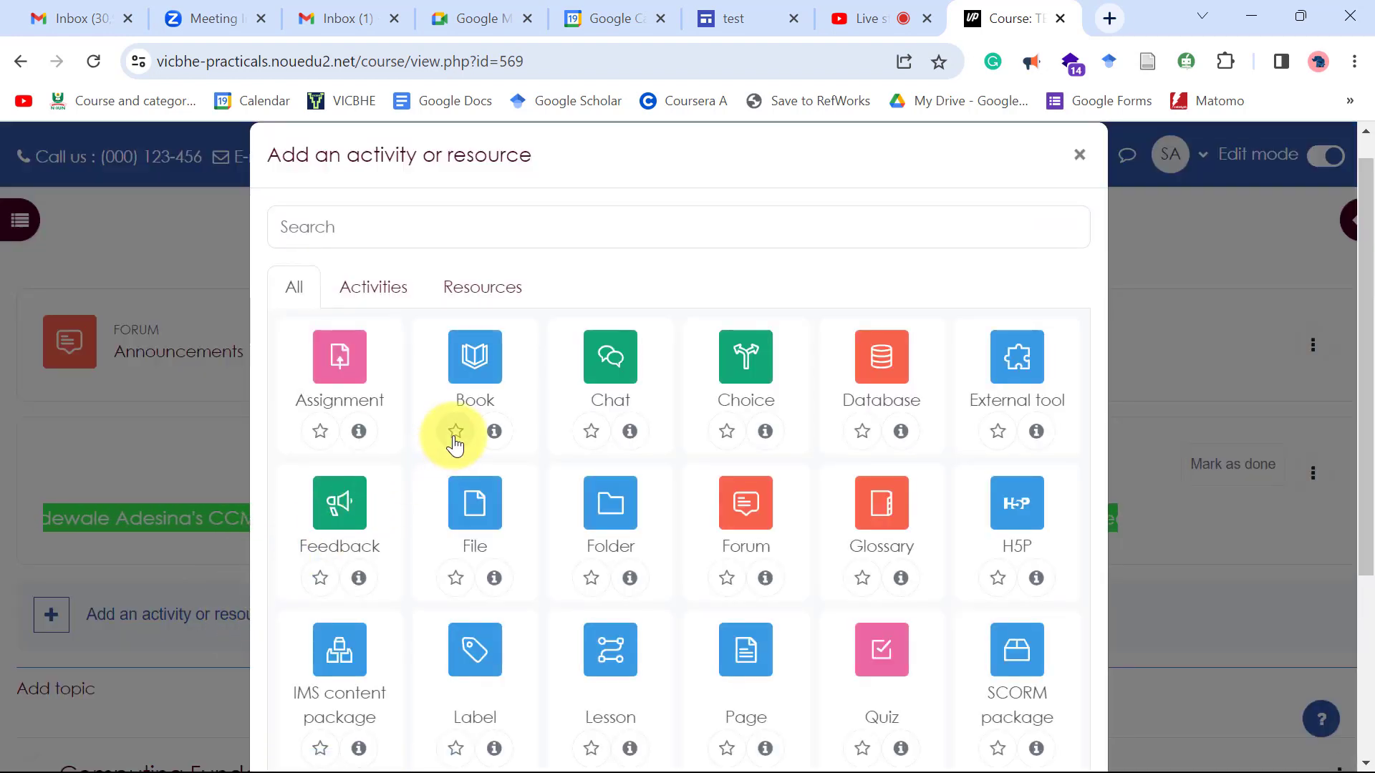
In Computing Fundamentals, search the activity chooser for 'url' and start a new URL resource.
{"action": "left_click", "coordinate": [1079, 156]}
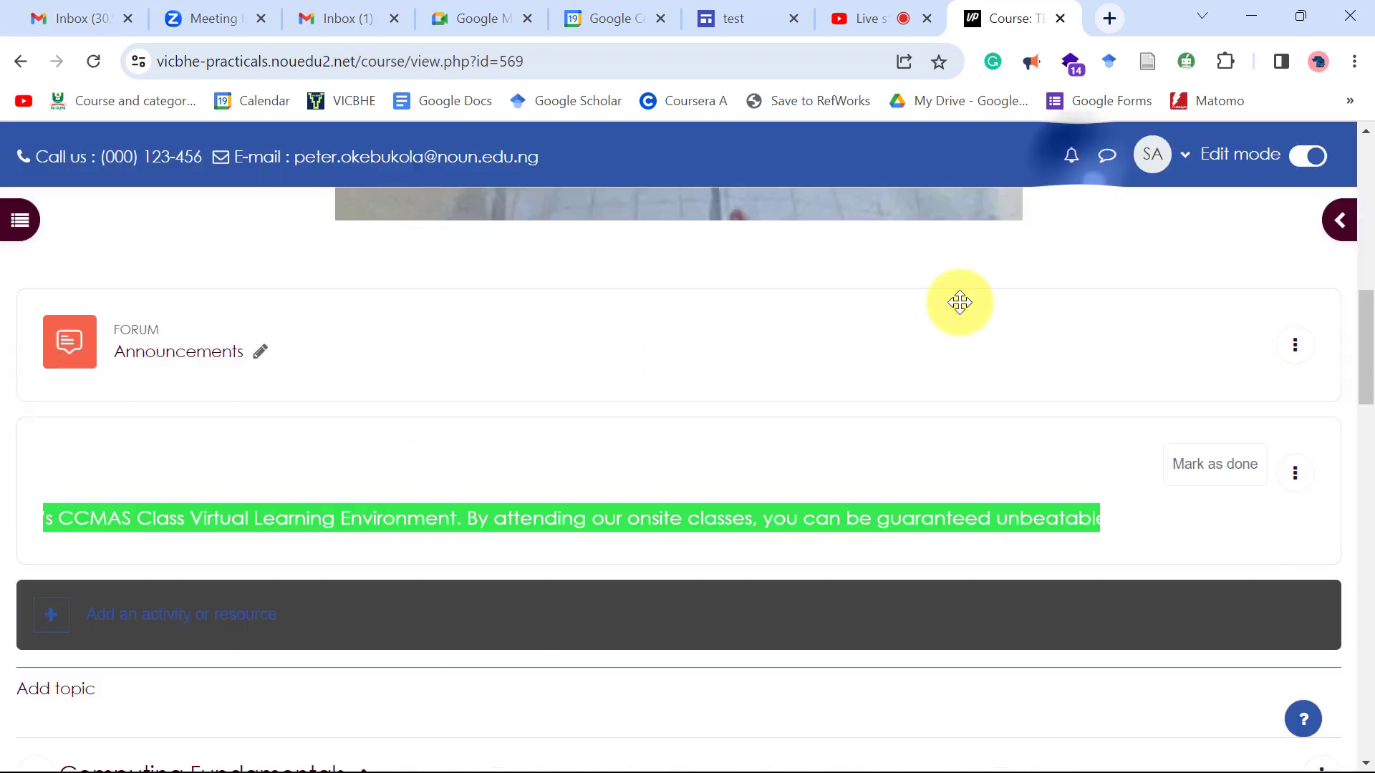
{"action": "scroll", "coordinate": [958, 300], "scroll_direction": "down", "scroll_amount": 5}
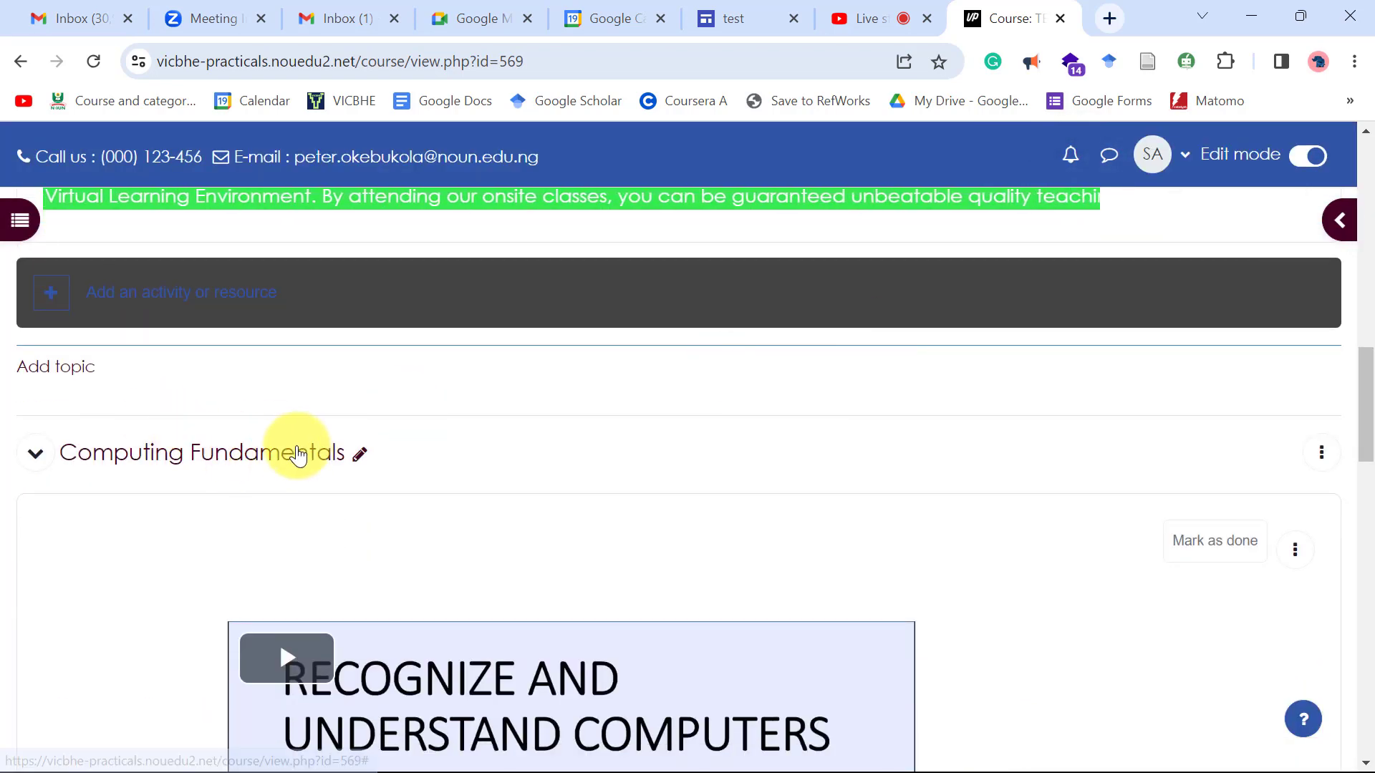
{"action": "scroll", "coordinate": [320, 455], "scroll_direction": "down", "scroll_amount": 3}
{"action": "scroll", "coordinate": [320, 457], "scroll_direction": "down", "scroll_amount": 7}
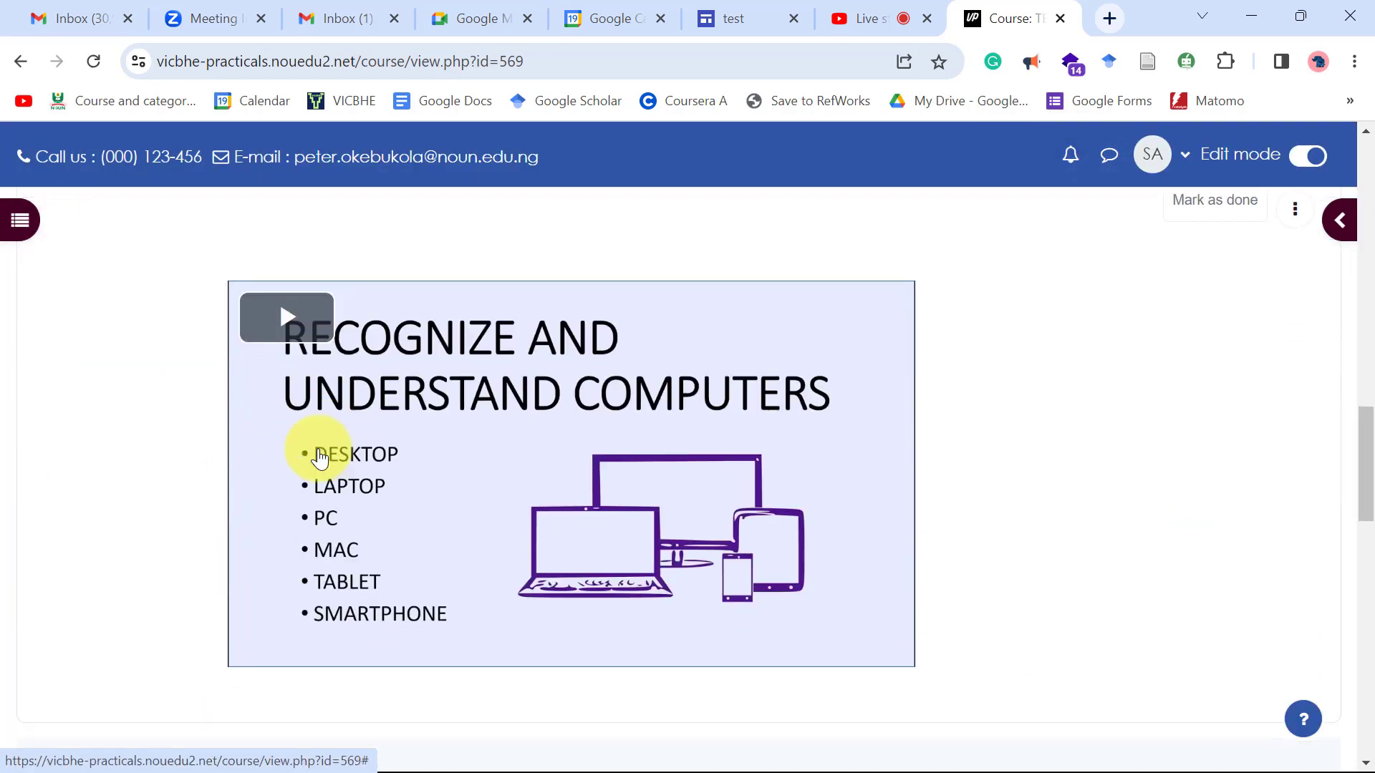
{"action": "scroll", "coordinate": [313, 458], "scroll_direction": "up", "scroll_amount": 2}
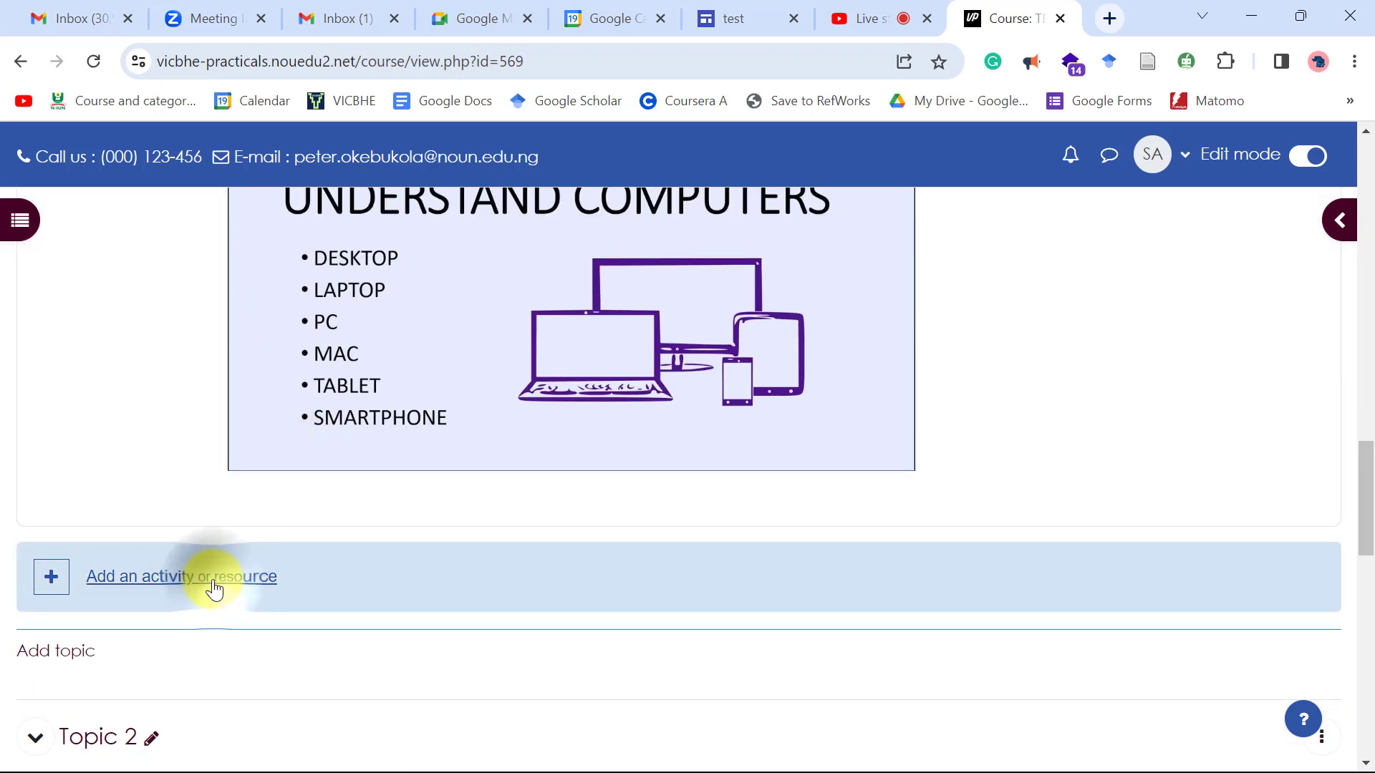
{"action": "left_click", "coordinate": [210, 581]}
{"action": "type", "text": "url"}
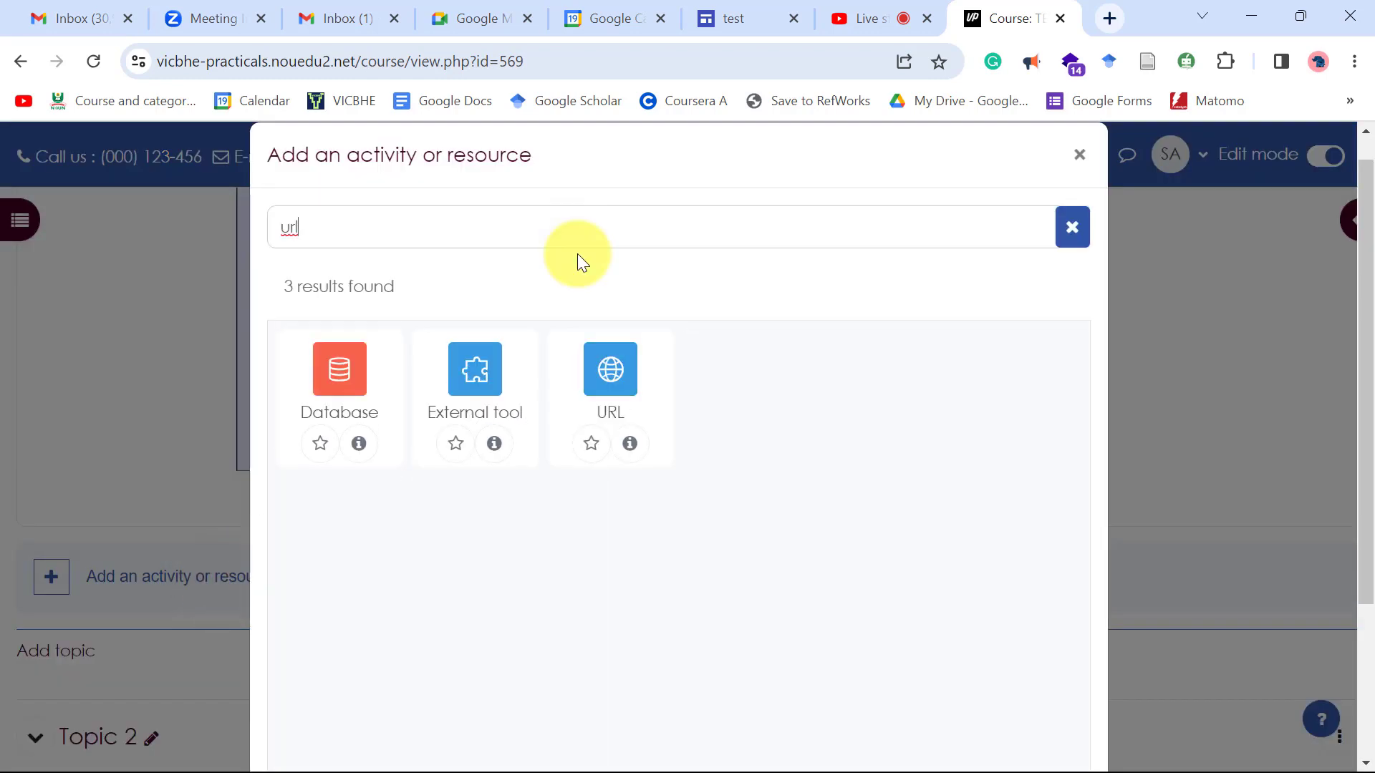
{"action": "left_click", "coordinate": [613, 394]}
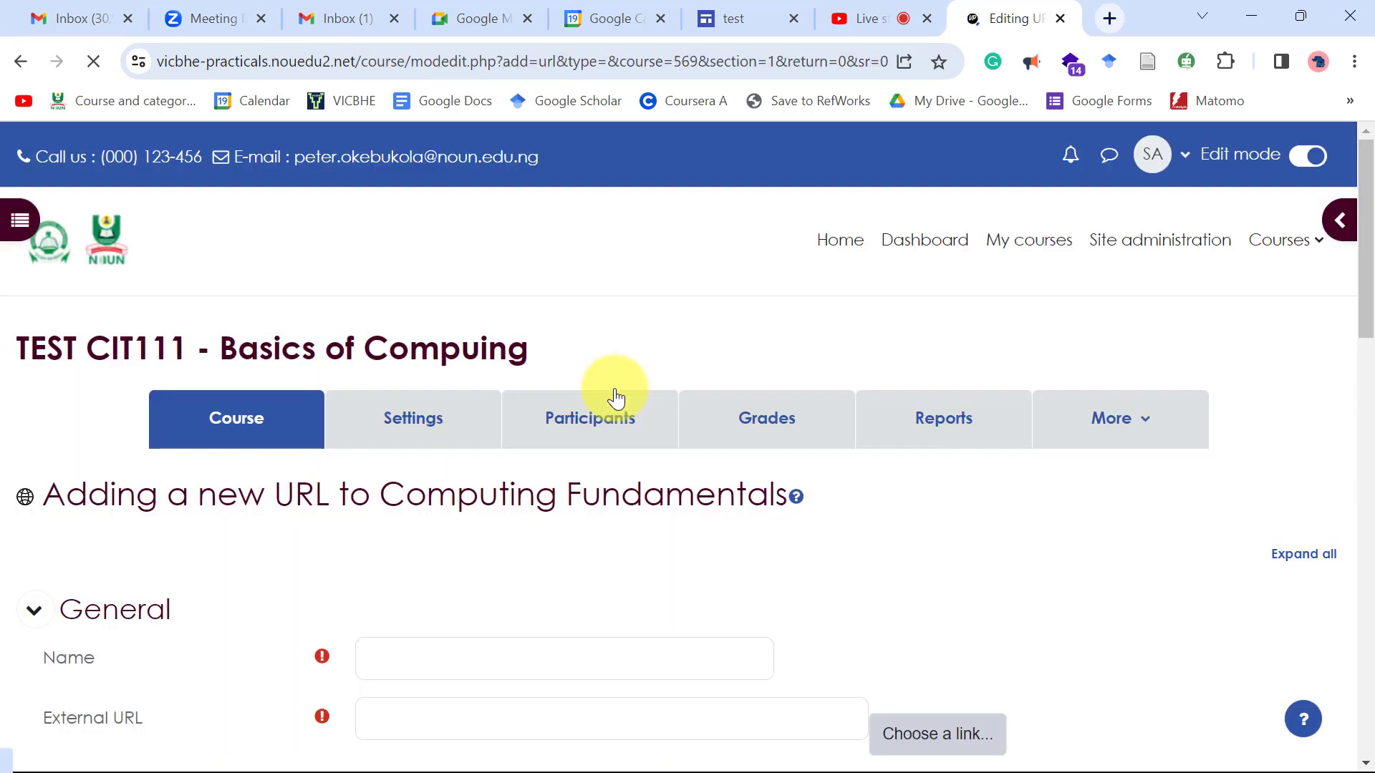
Name the URL activity 'Live Class on Thursday', replacing 'Virtual' with 'Live'.
{"action": "scroll", "coordinate": [592, 429], "scroll_direction": "down", "scroll_amount": 5}
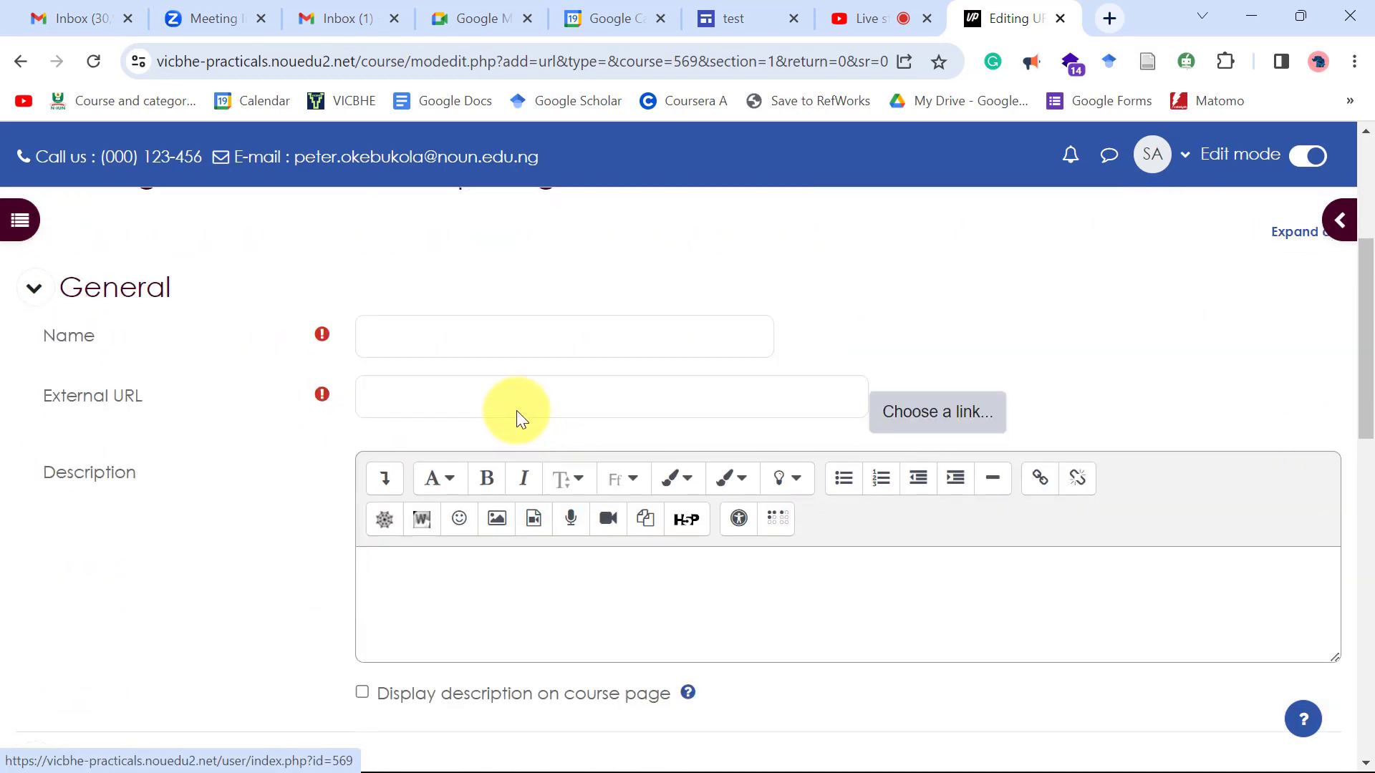
{"action": "left_click", "coordinate": [448, 328]}
{"action": "type", "text": "V"}
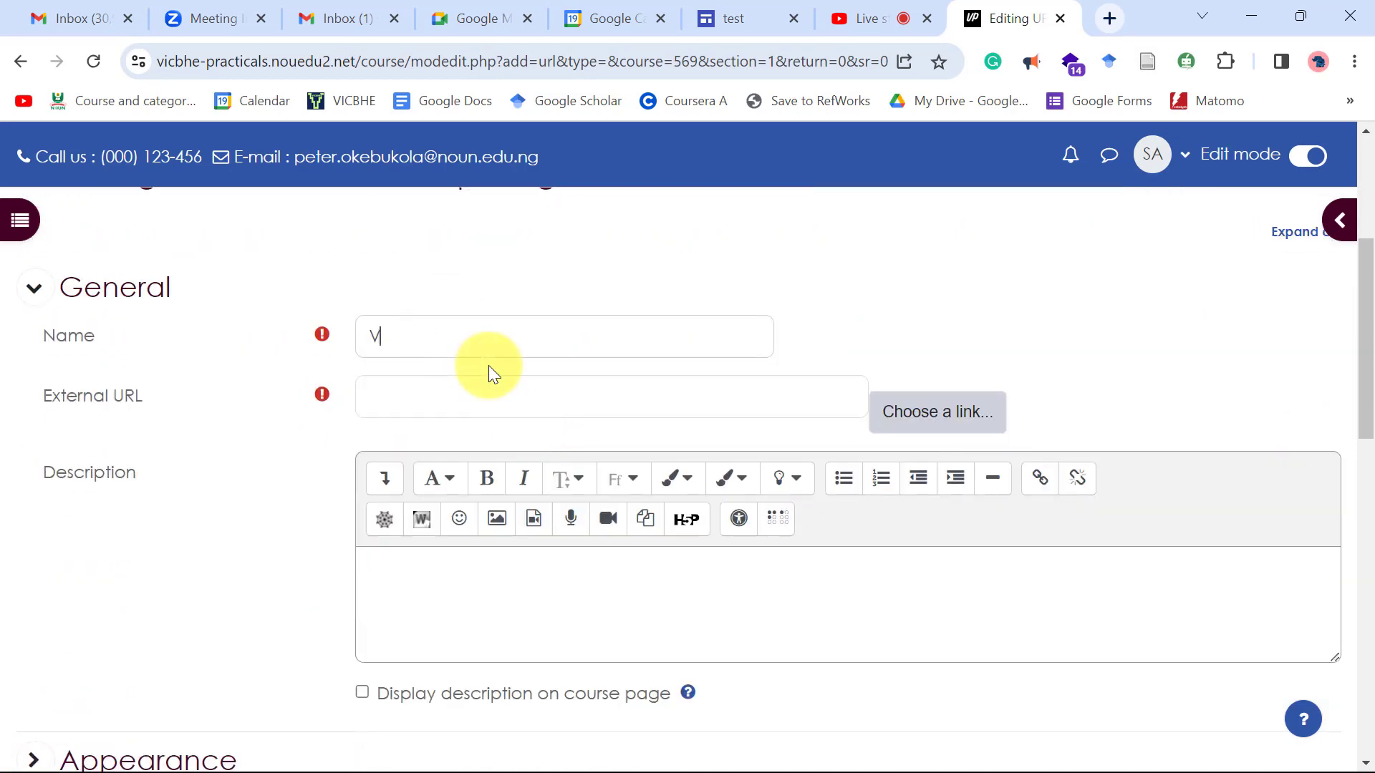
{"action": "type", "text": "irtual Cla"}
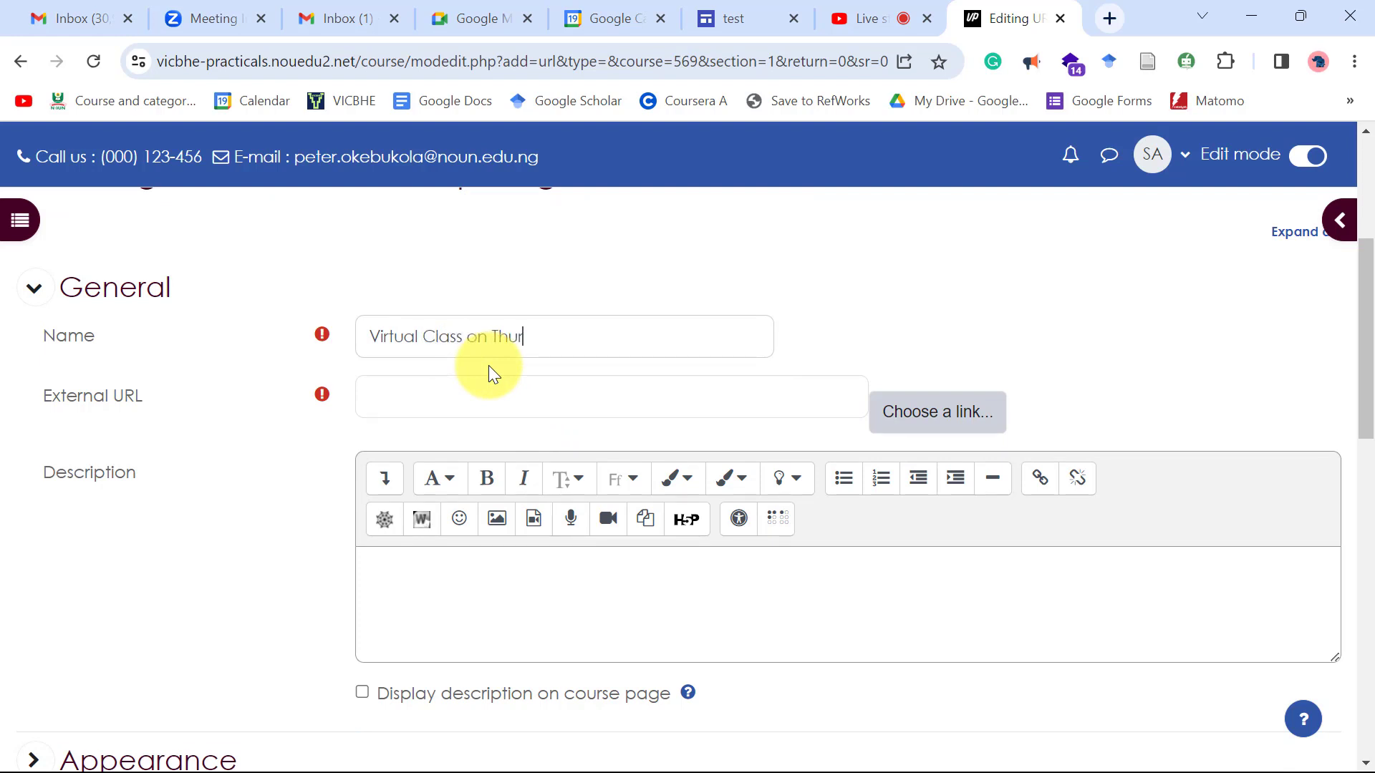
{"action": "type", "text": "ss on Thursday"}
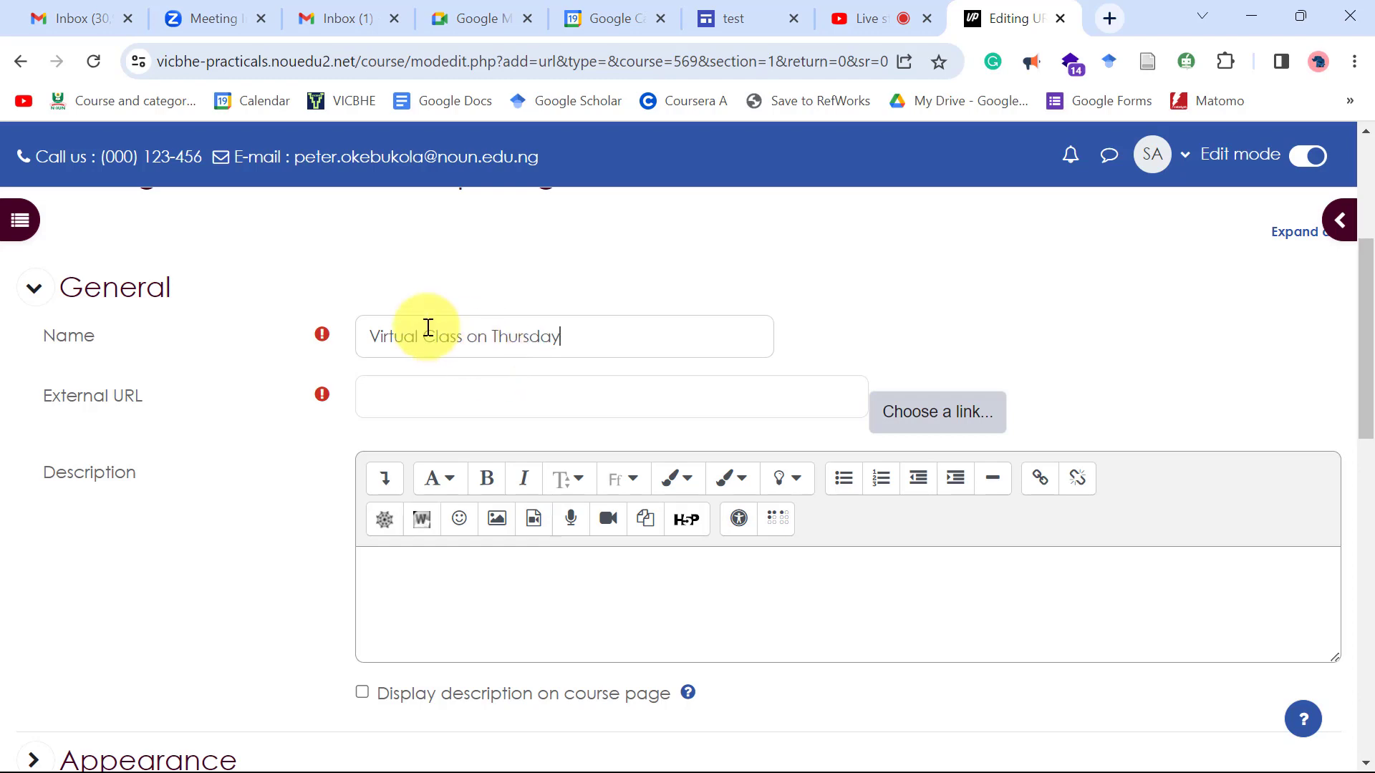
{"action": "double_click", "coordinate": [406, 337]}
{"action": "type", "text": "Live"}
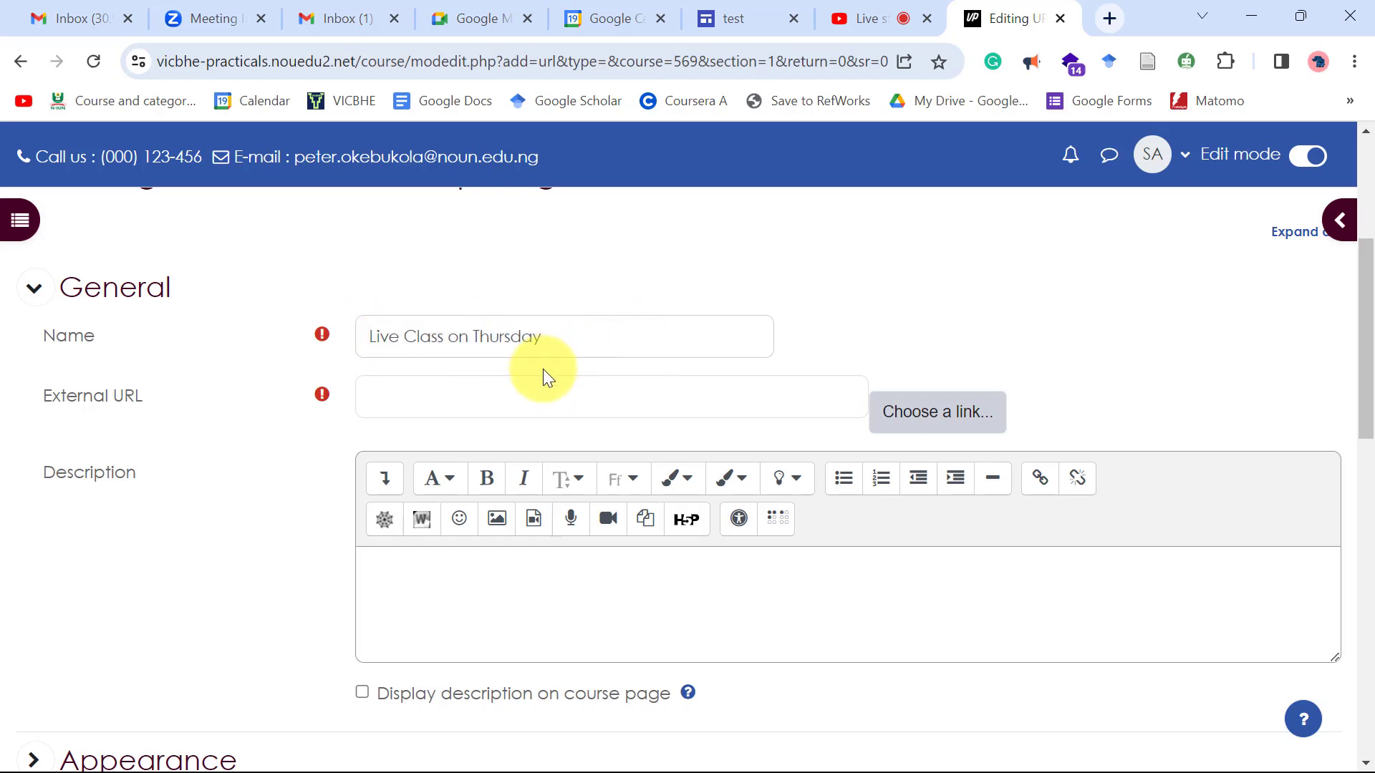
Paste the YouTube live link as plain text into External URL and save to the course.
{"action": "left_click", "coordinate": [416, 395]}
{"action": "right_click", "coordinate": [422, 398]}
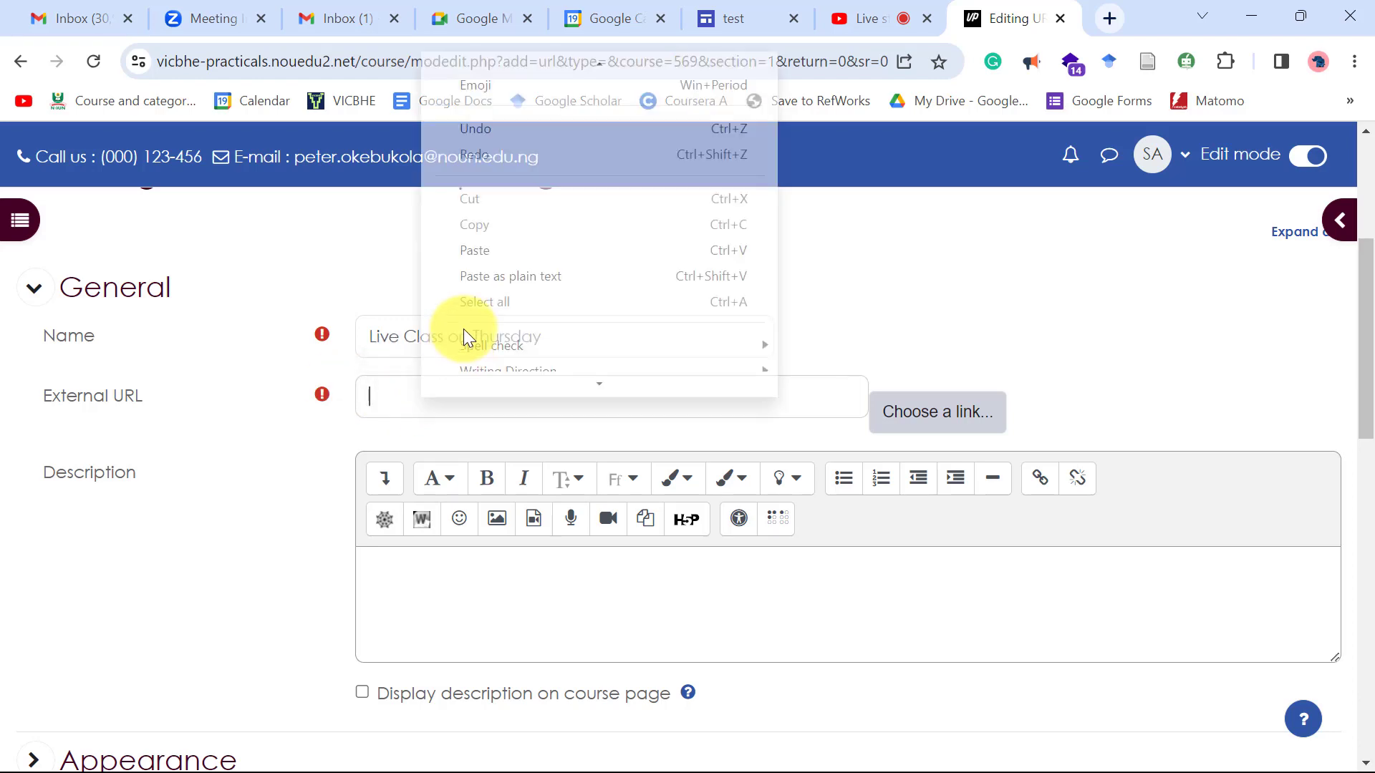
{"action": "left_click", "coordinate": [513, 260]}
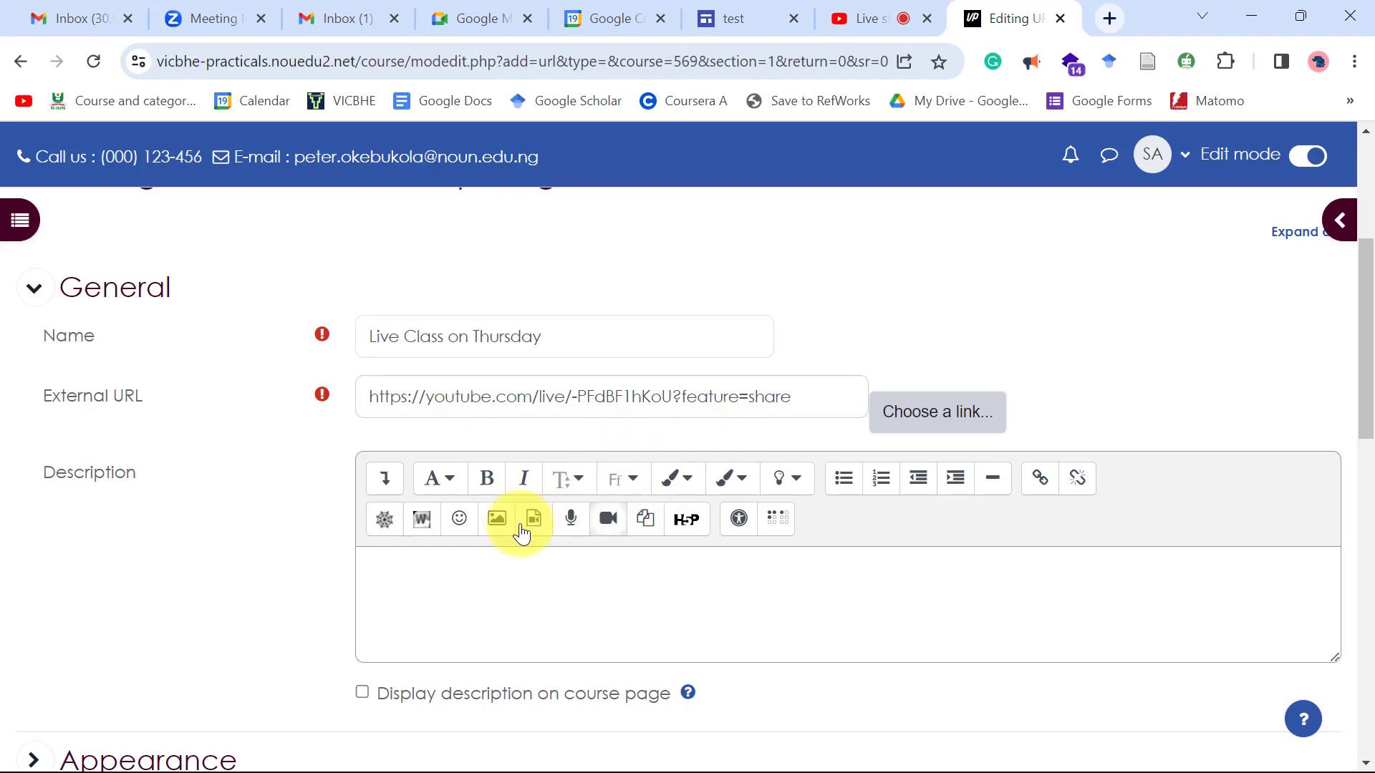
{"action": "scroll", "coordinate": [503, 552], "scroll_direction": "down", "scroll_amount": 3}
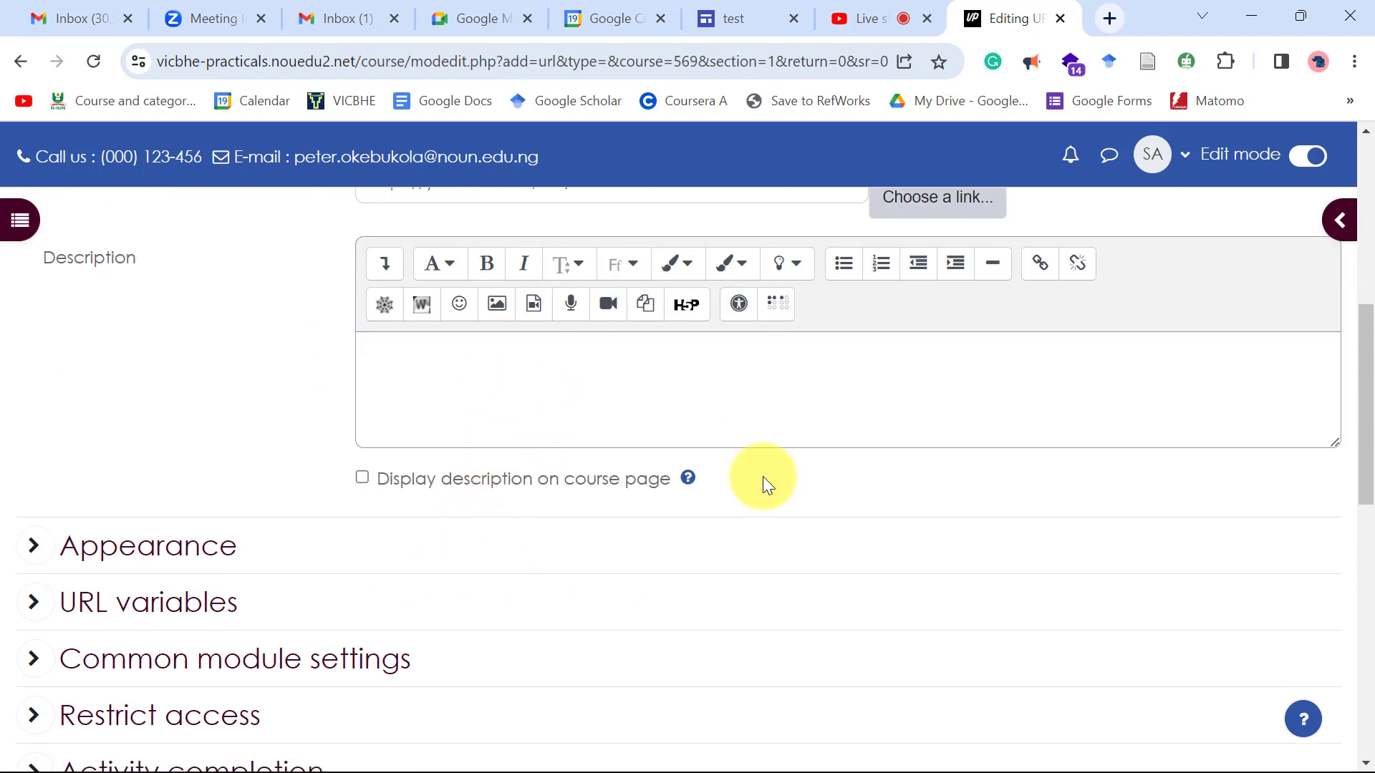
{"action": "scroll", "coordinate": [763, 477], "scroll_direction": "down", "scroll_amount": 2}
{"action": "scroll", "coordinate": [763, 477], "scroll_direction": "up", "scroll_amount": 3}
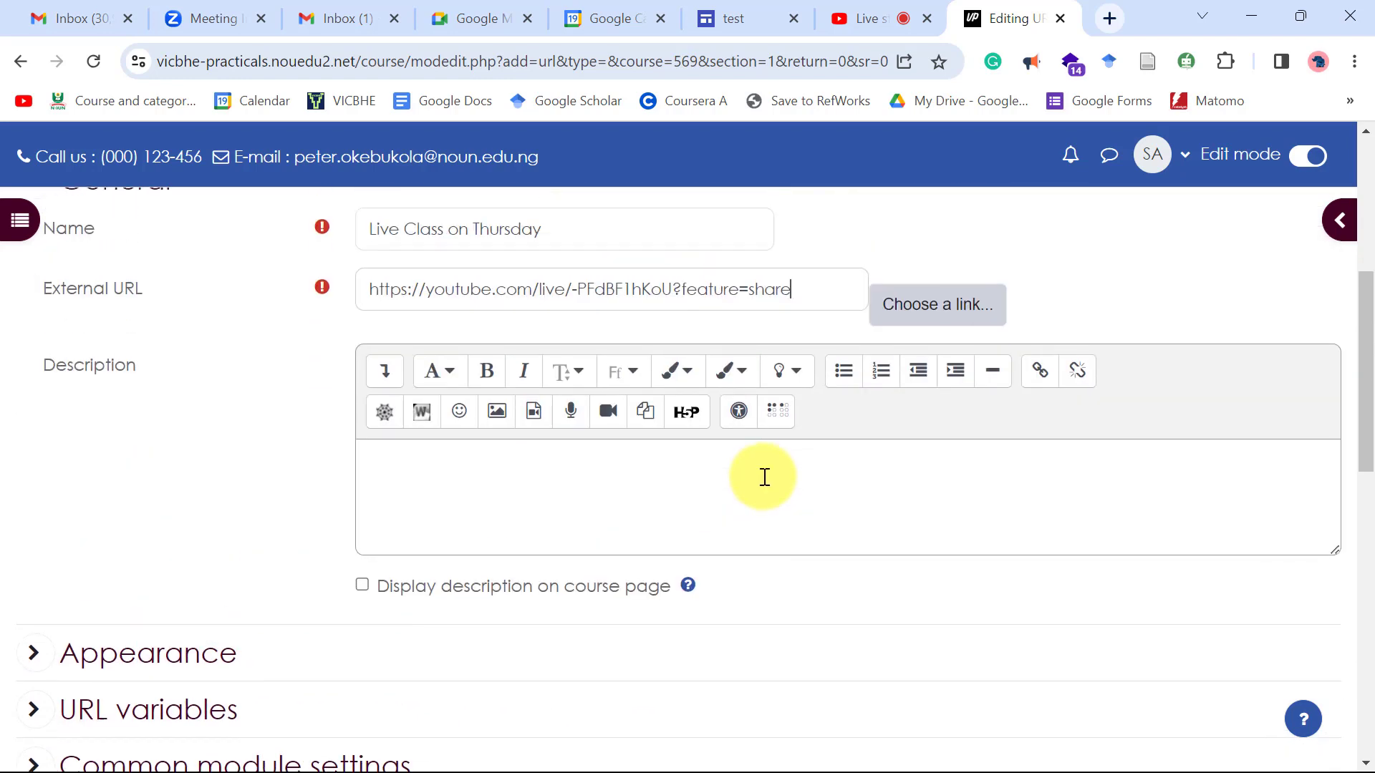
{"action": "scroll", "coordinate": [763, 480], "scroll_direction": "down", "scroll_amount": 6}
{"action": "scroll", "coordinate": [763, 481], "scroll_direction": "down", "scroll_amount": 3}
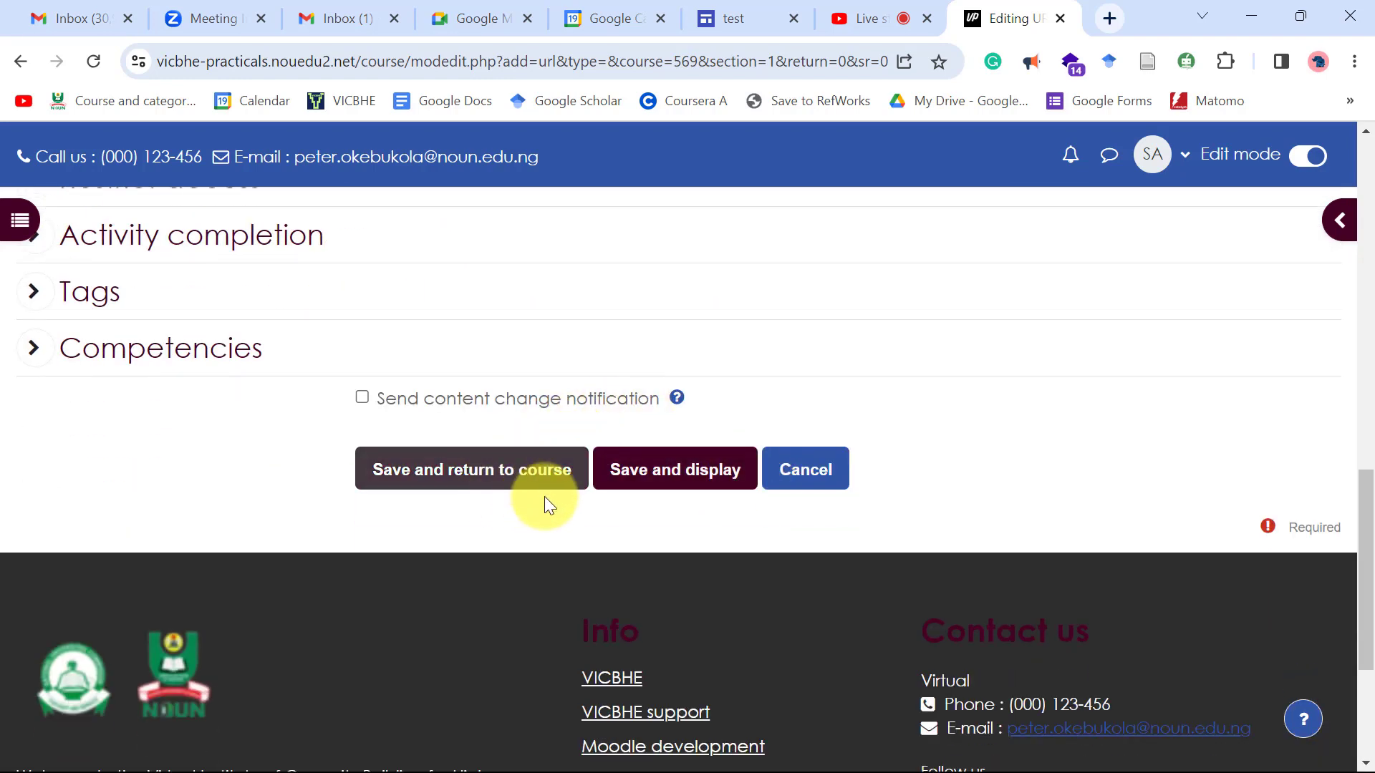
{"action": "left_click", "coordinate": [516, 471]}
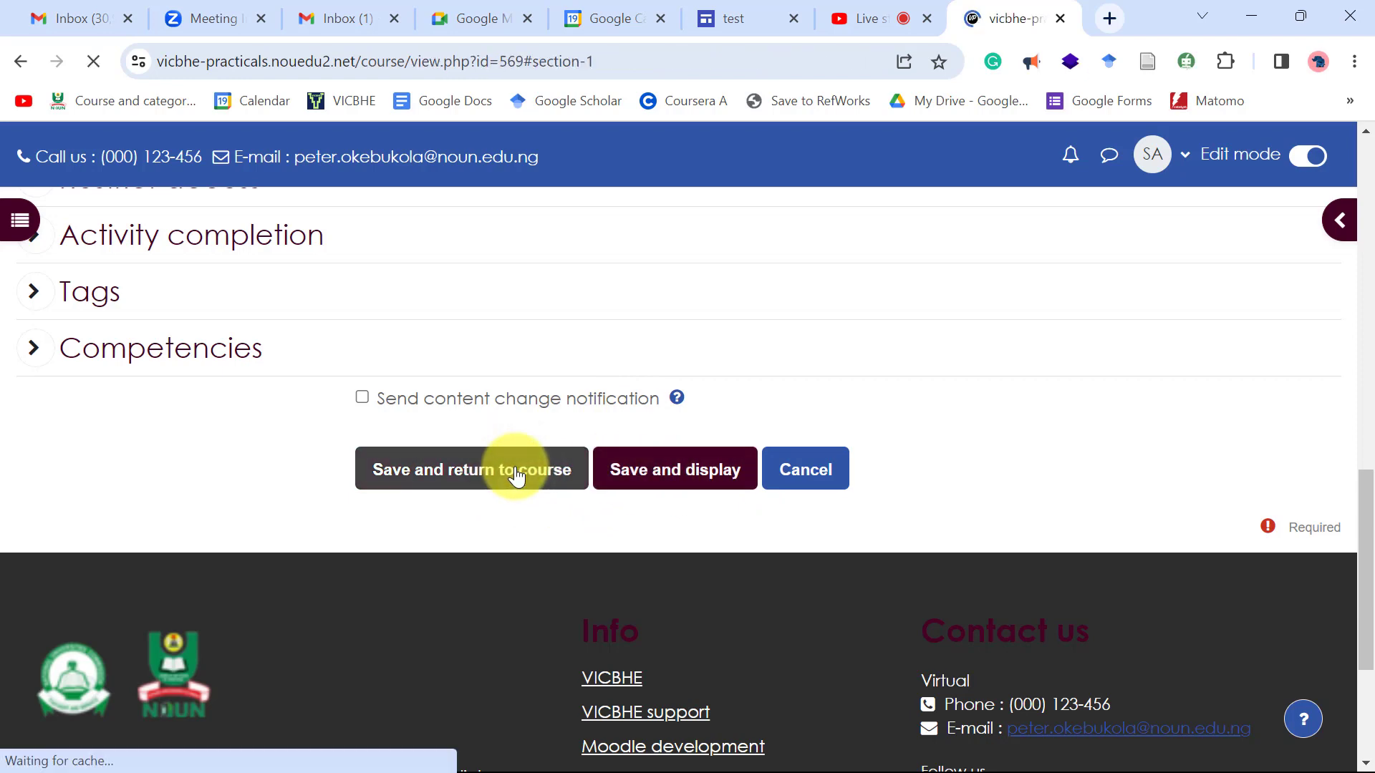
Open the new 'Live Class on Thursday' URL activity from the course page.
{"action": "scroll", "coordinate": [936, 477], "scroll_direction": "down", "scroll_amount": 5}
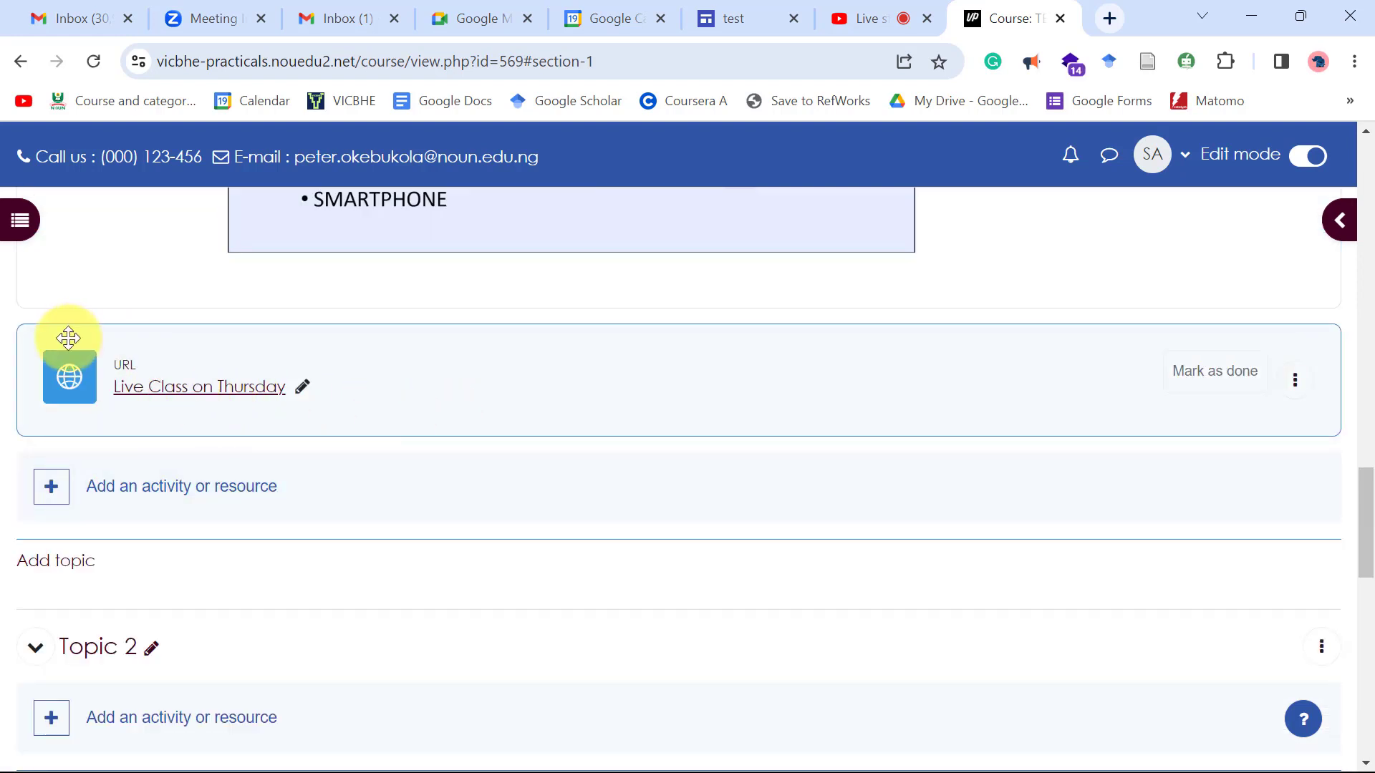
{"action": "scroll", "coordinate": [409, 412], "scroll_direction": "up", "scroll_amount": 1}
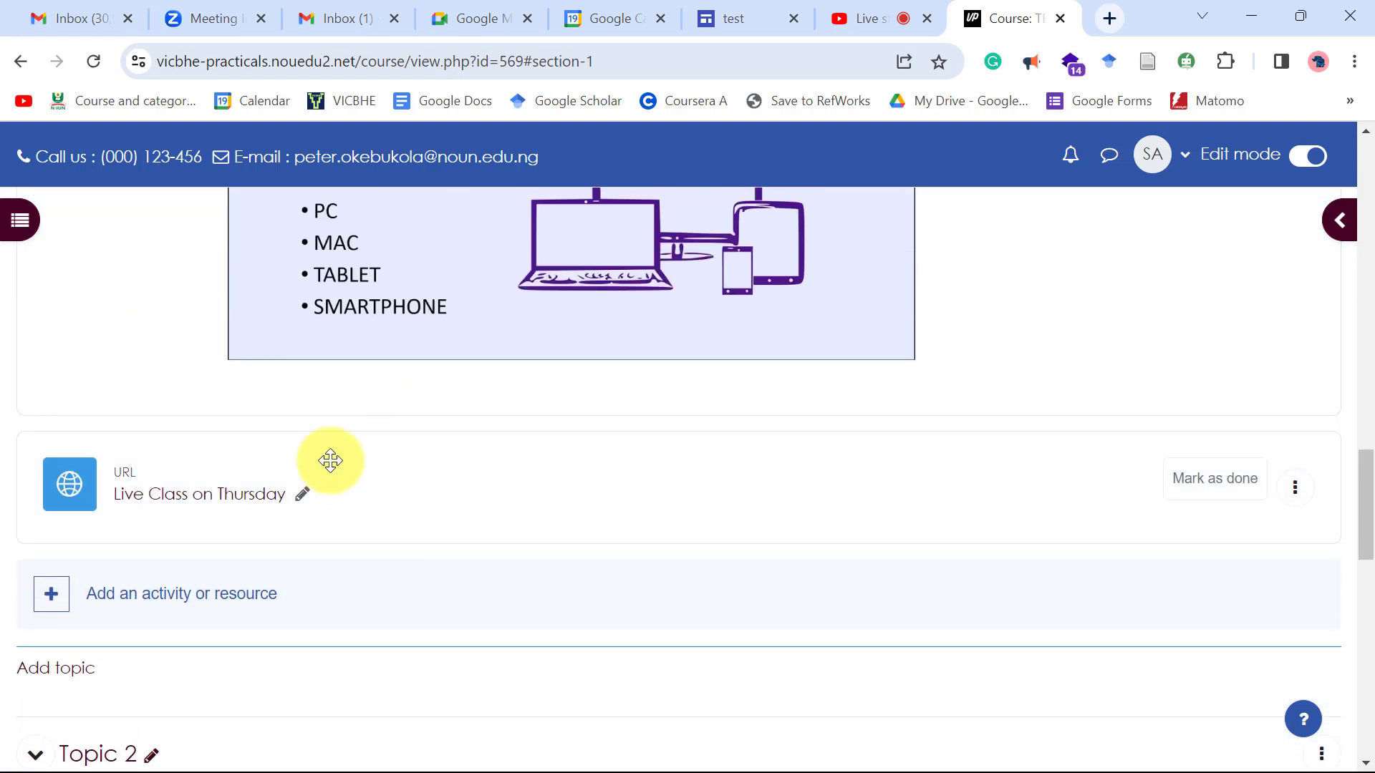
{"action": "left_click", "coordinate": [219, 495]}
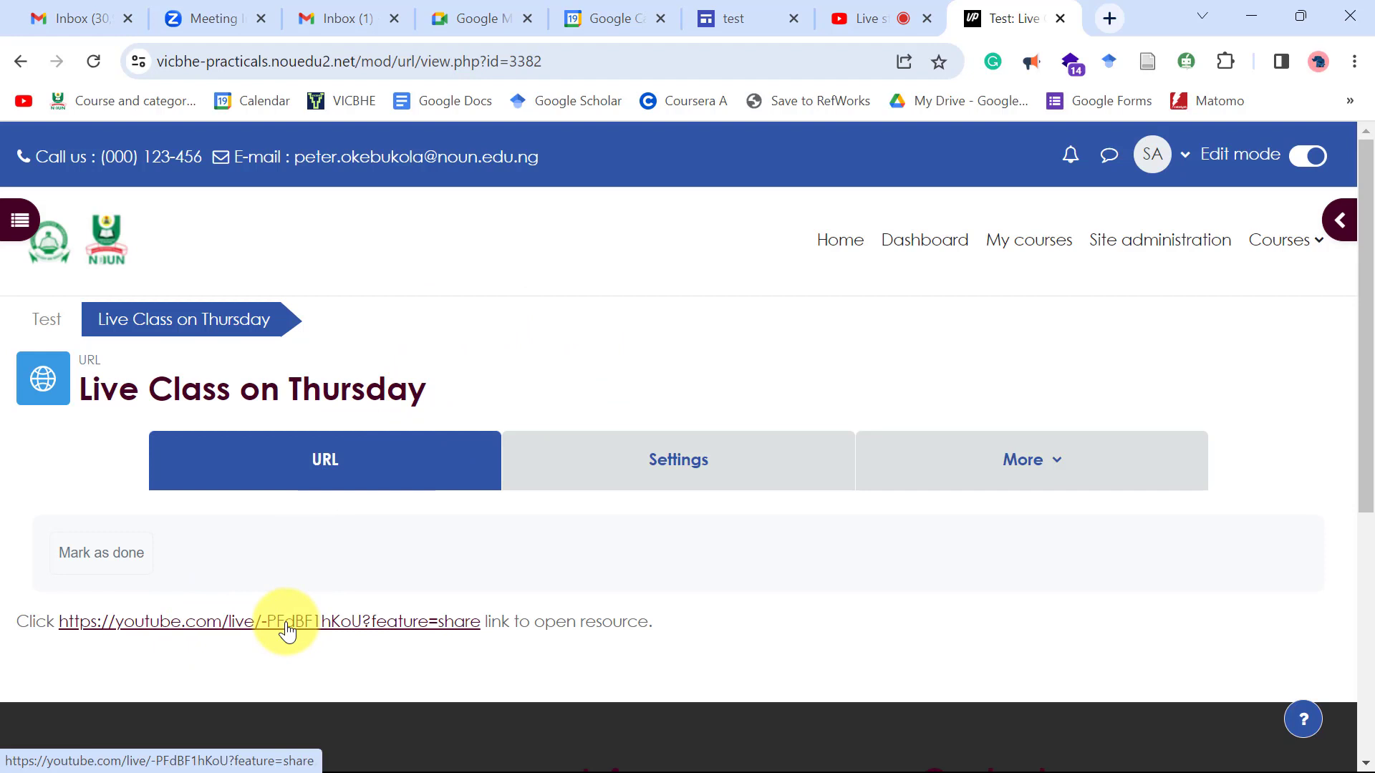
Generate a QR code for this page and save it as a PNG in Module7.
{"action": "right_click", "coordinate": [703, 347]}
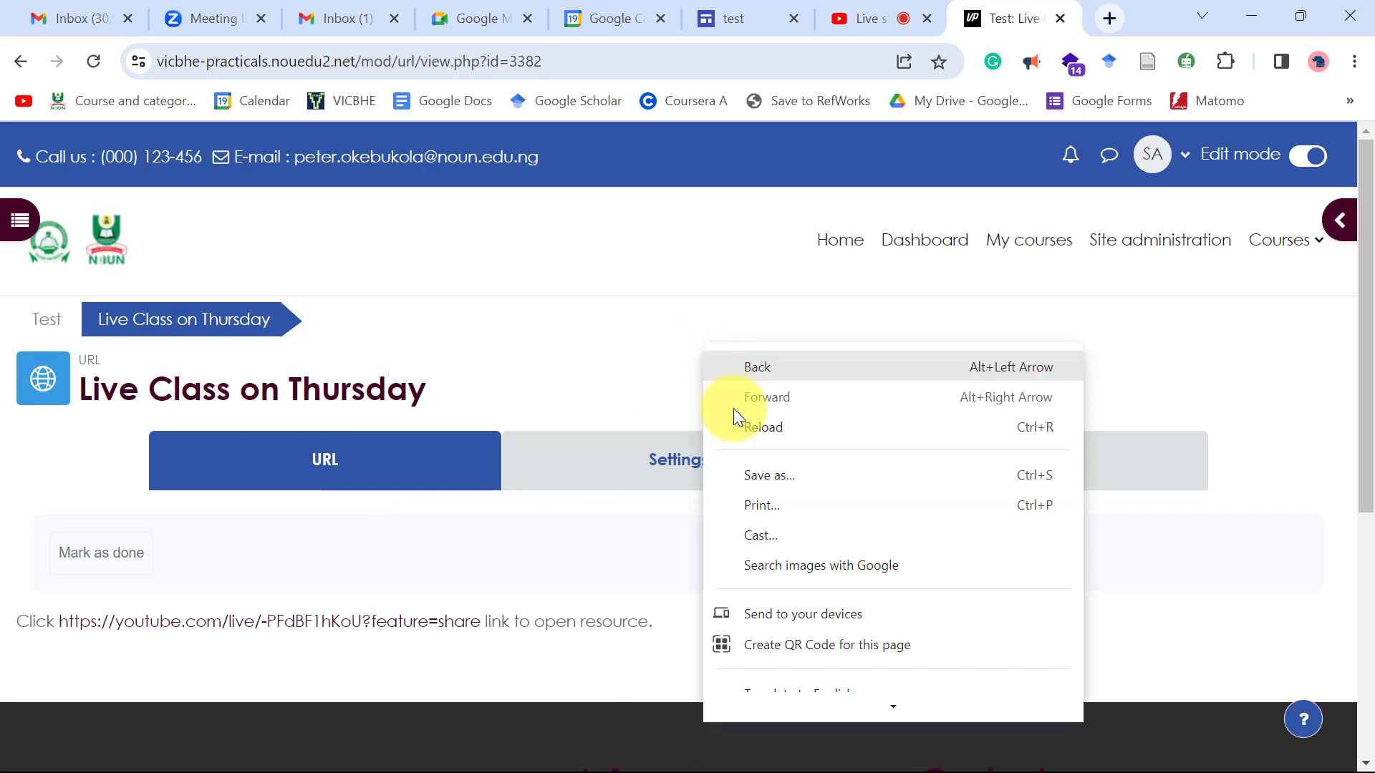
{"action": "left_click", "coordinate": [771, 637]}
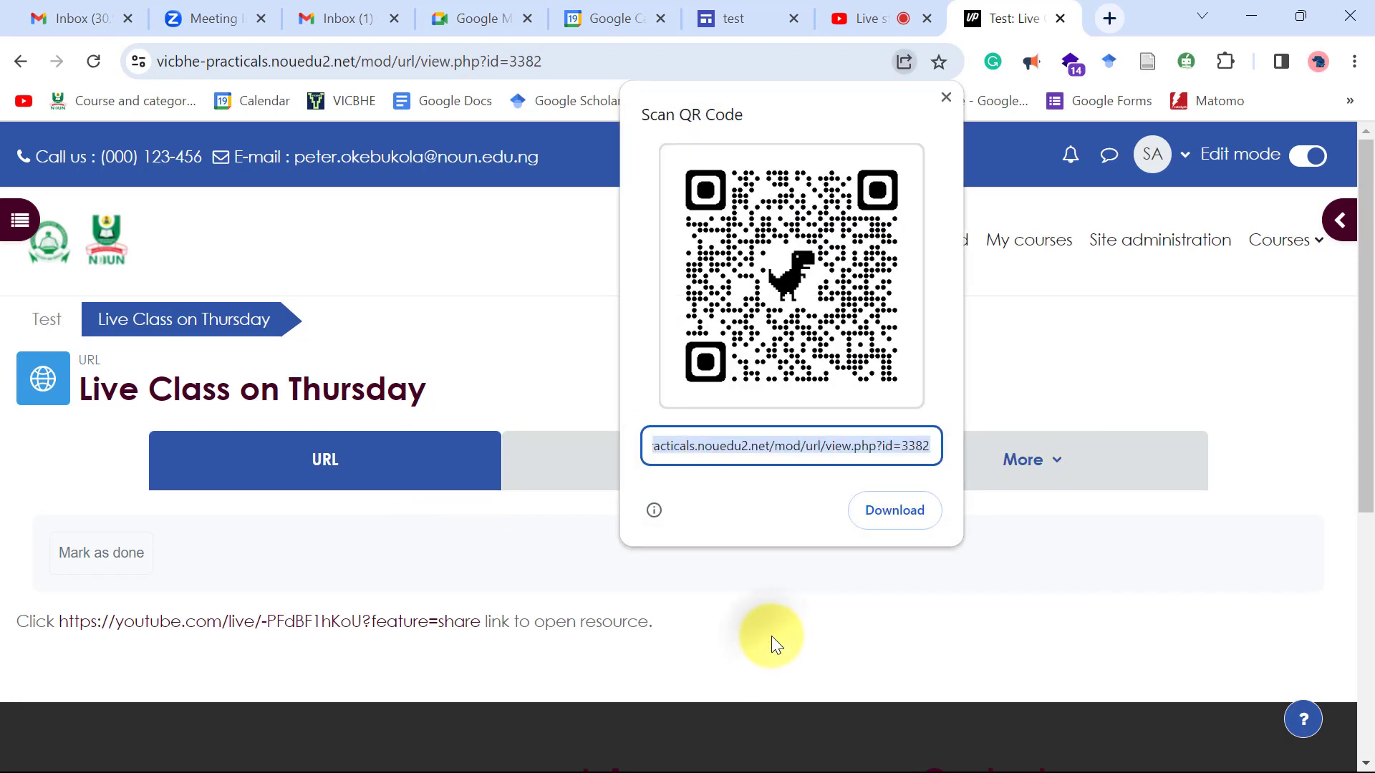
{"action": "left_click", "coordinate": [900, 509]}
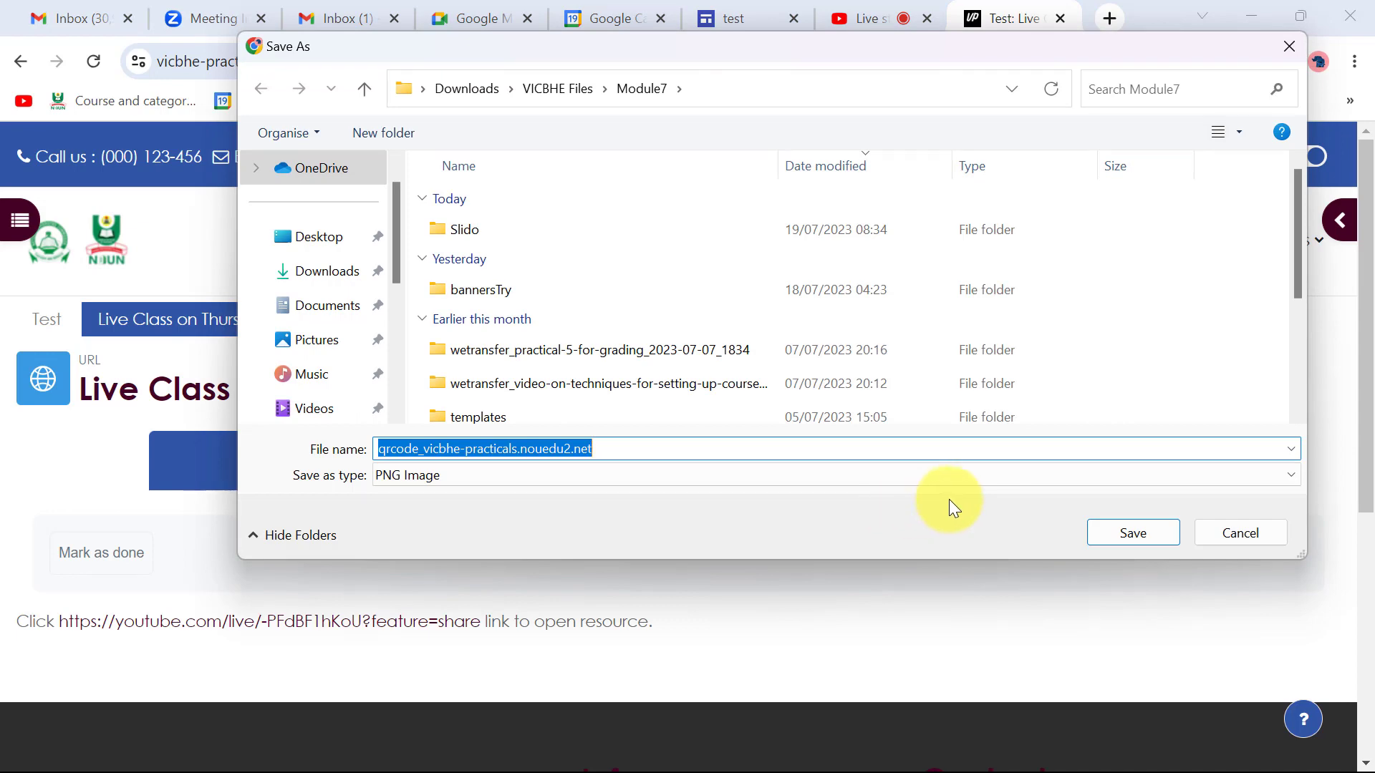
{"action": "left_click", "coordinate": [1154, 532]}
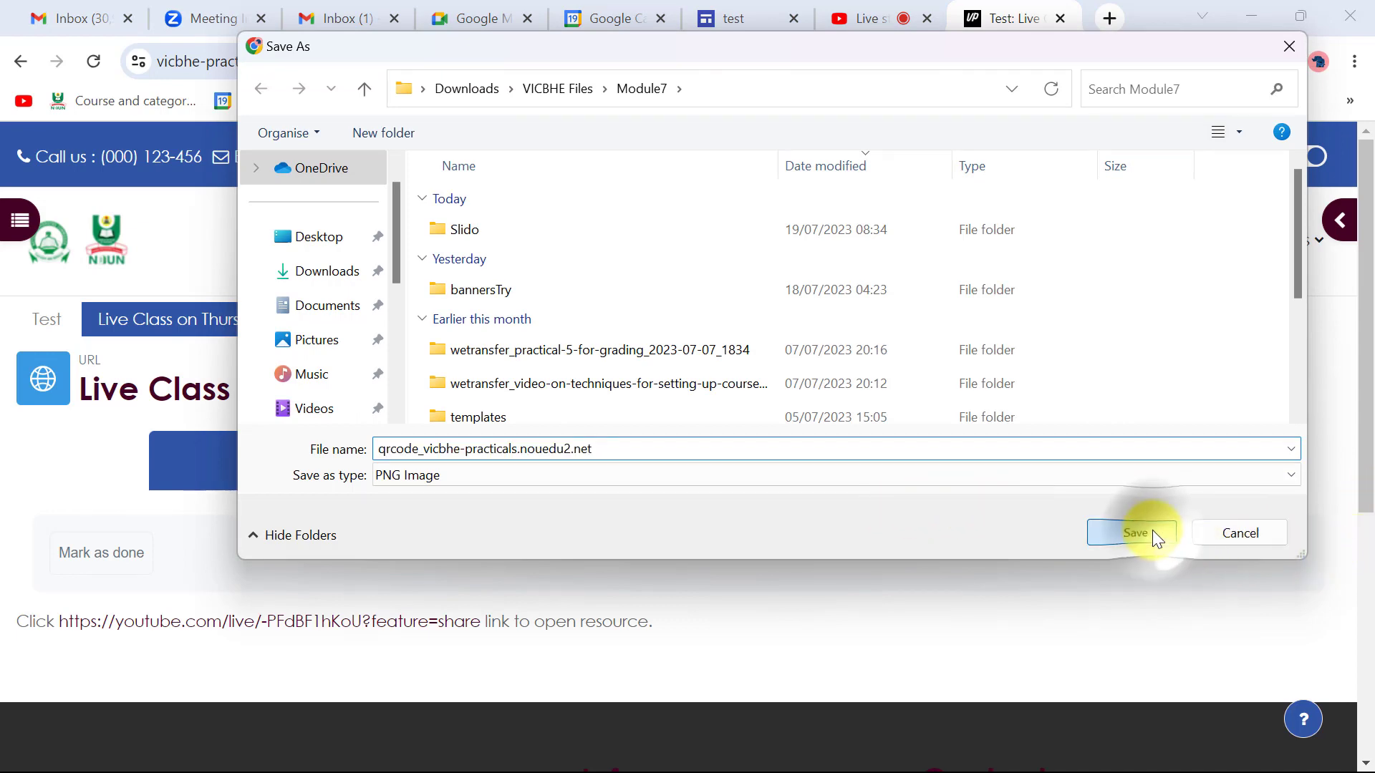
{"action": "scroll", "coordinate": [254, 701], "scroll_direction": "up", "scroll_amount": 5}
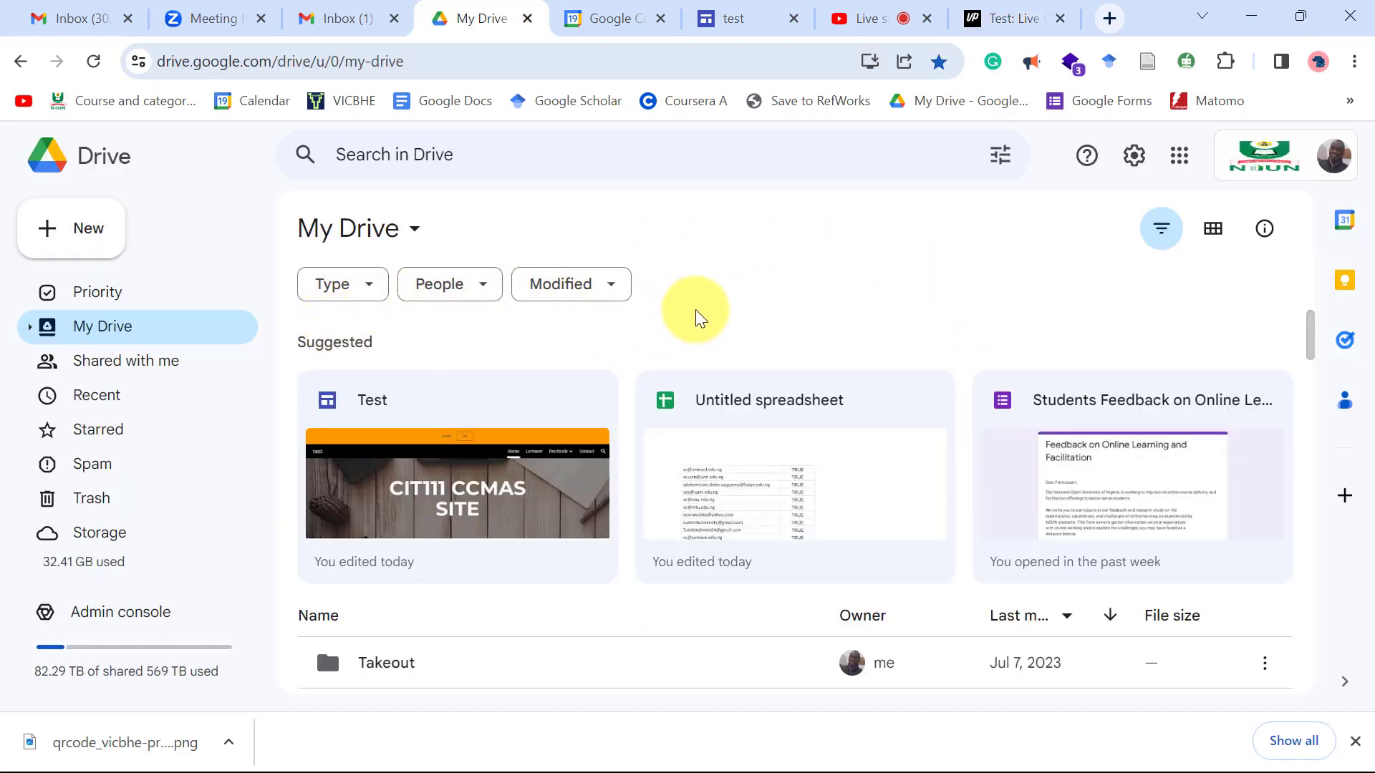
Upload the saved QR code PNG from the computer to My Drive.
{"action": "left_click", "coordinate": [106, 229]}
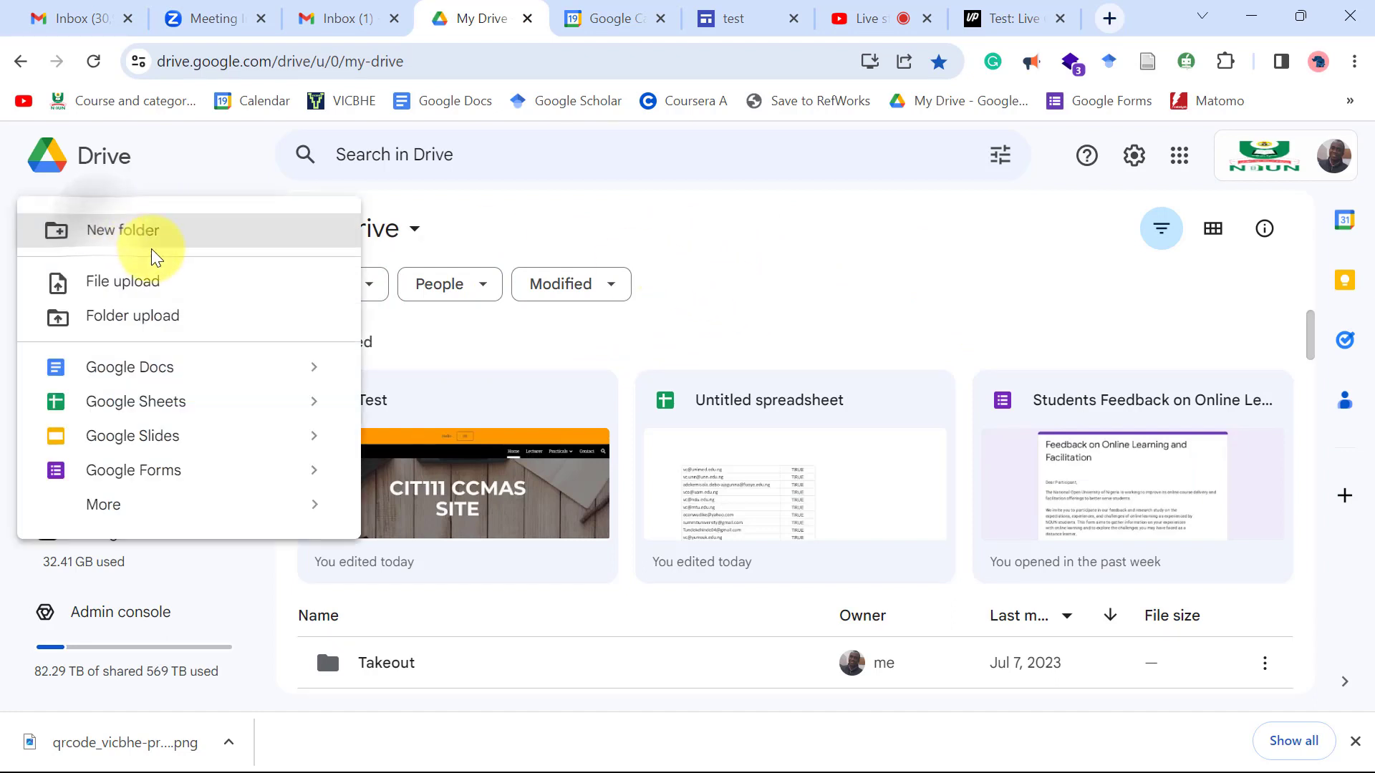
{"action": "left_click", "coordinate": [147, 288]}
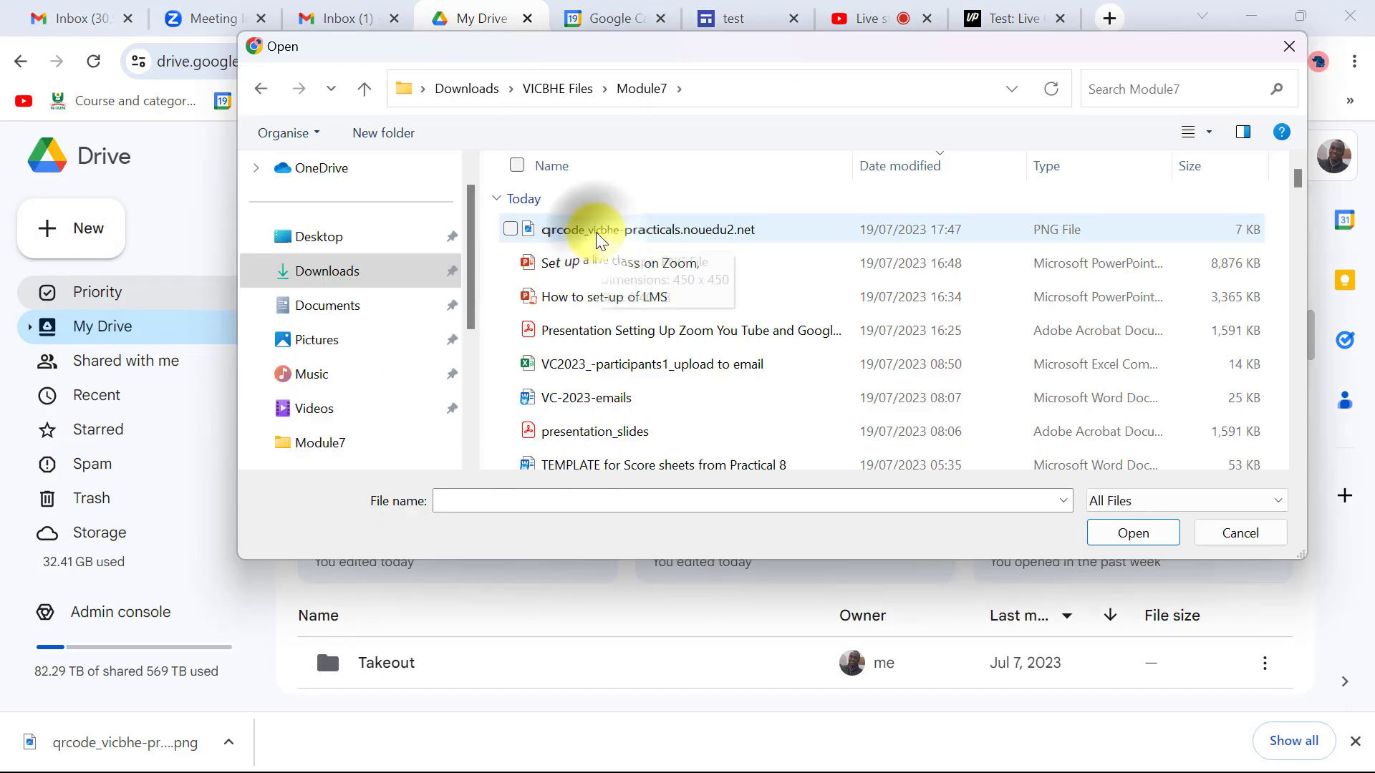
{"action": "left_click", "coordinate": [680, 238]}
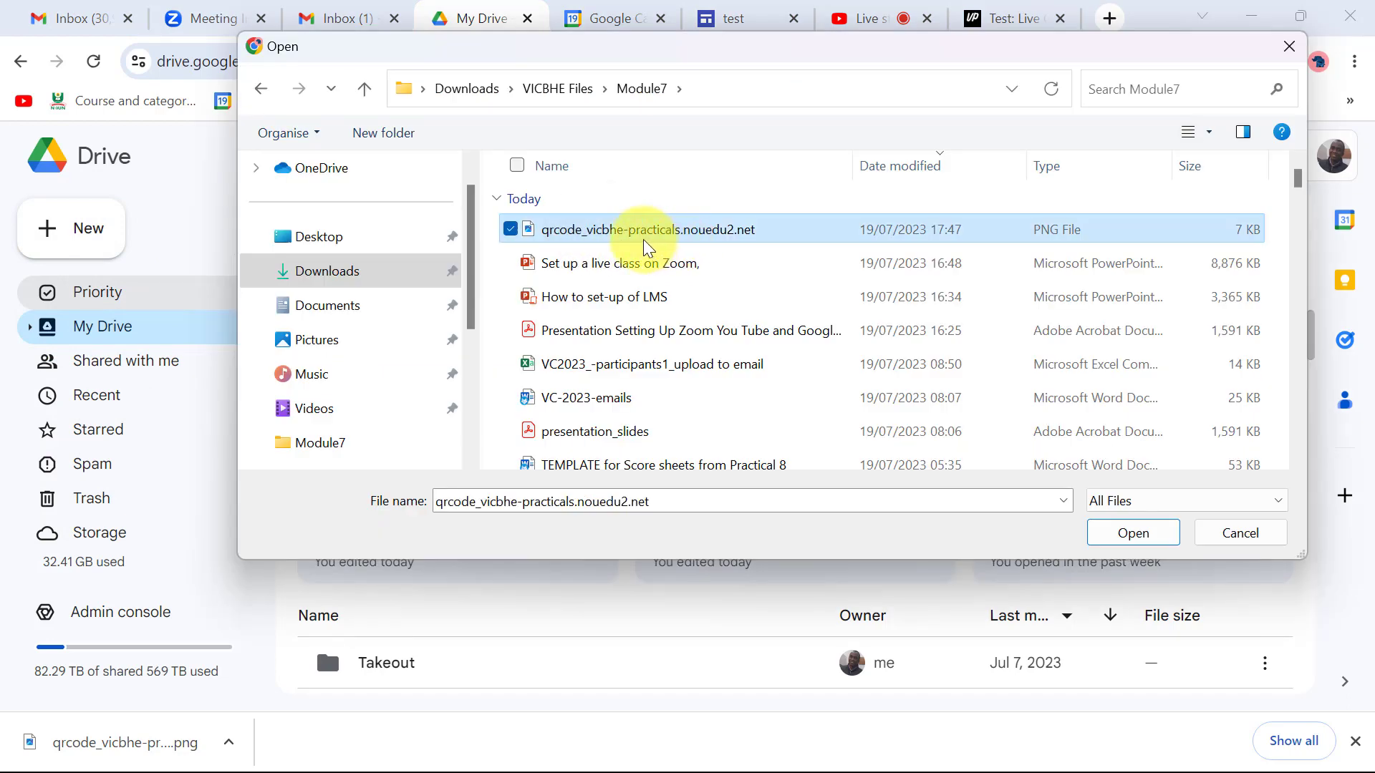
{"action": "left_click", "coordinate": [1124, 537]}
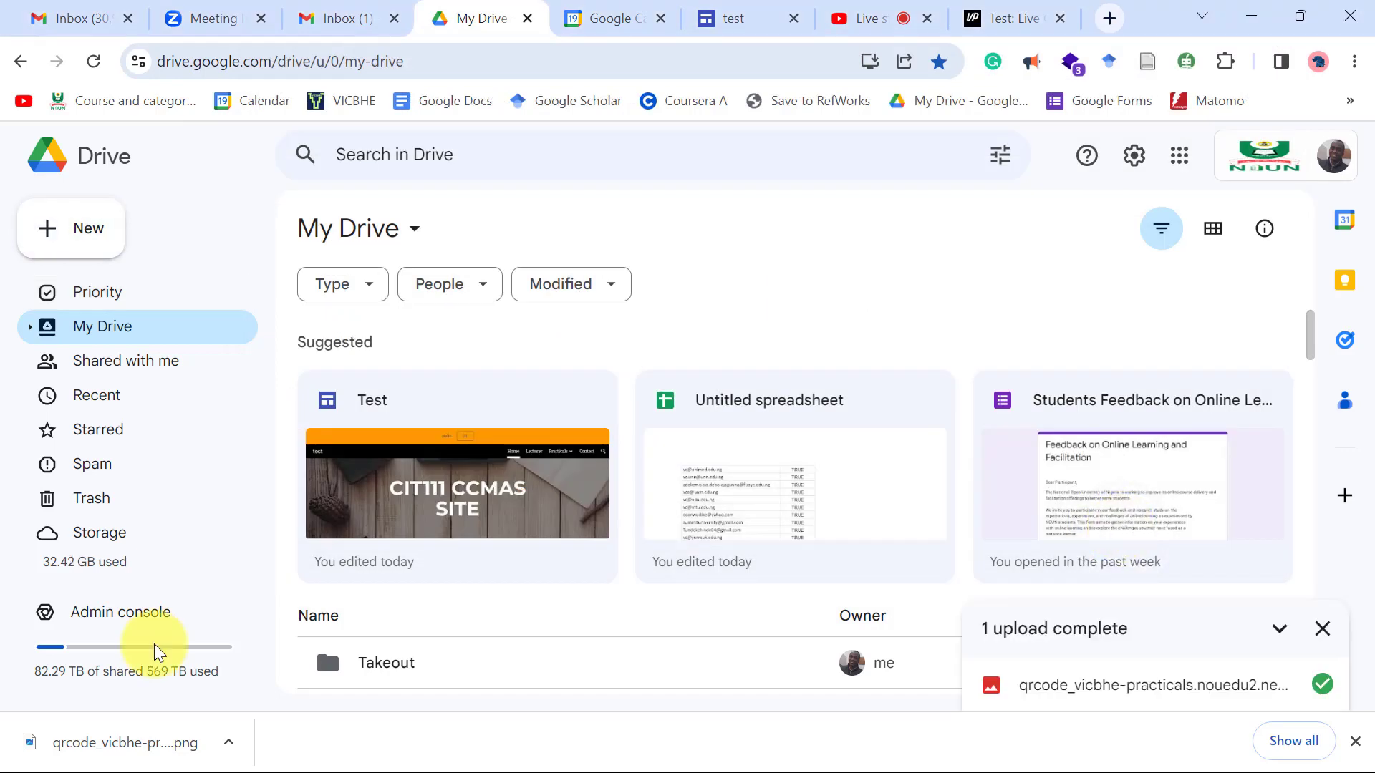
Open qrcode_vicbhe-practicals.nouedu2.net.png from the upload-complete panel to preview it.
{"action": "scroll", "coordinate": [301, 551], "scroll_direction": "down", "scroll_amount": 2}
{"action": "scroll", "coordinate": [300, 551], "scroll_direction": "down", "scroll_amount": 3}
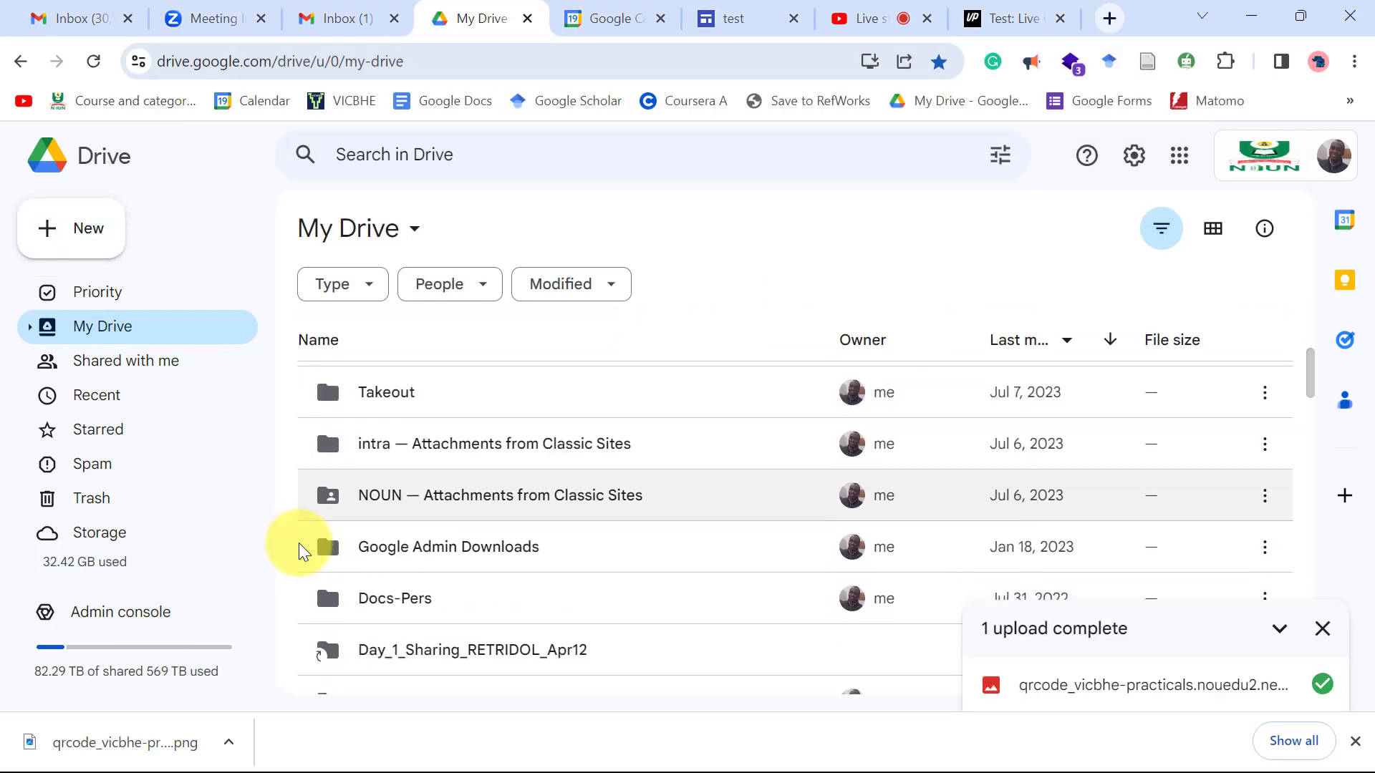
{"action": "scroll", "coordinate": [301, 551], "scroll_direction": "up", "scroll_amount": 5}
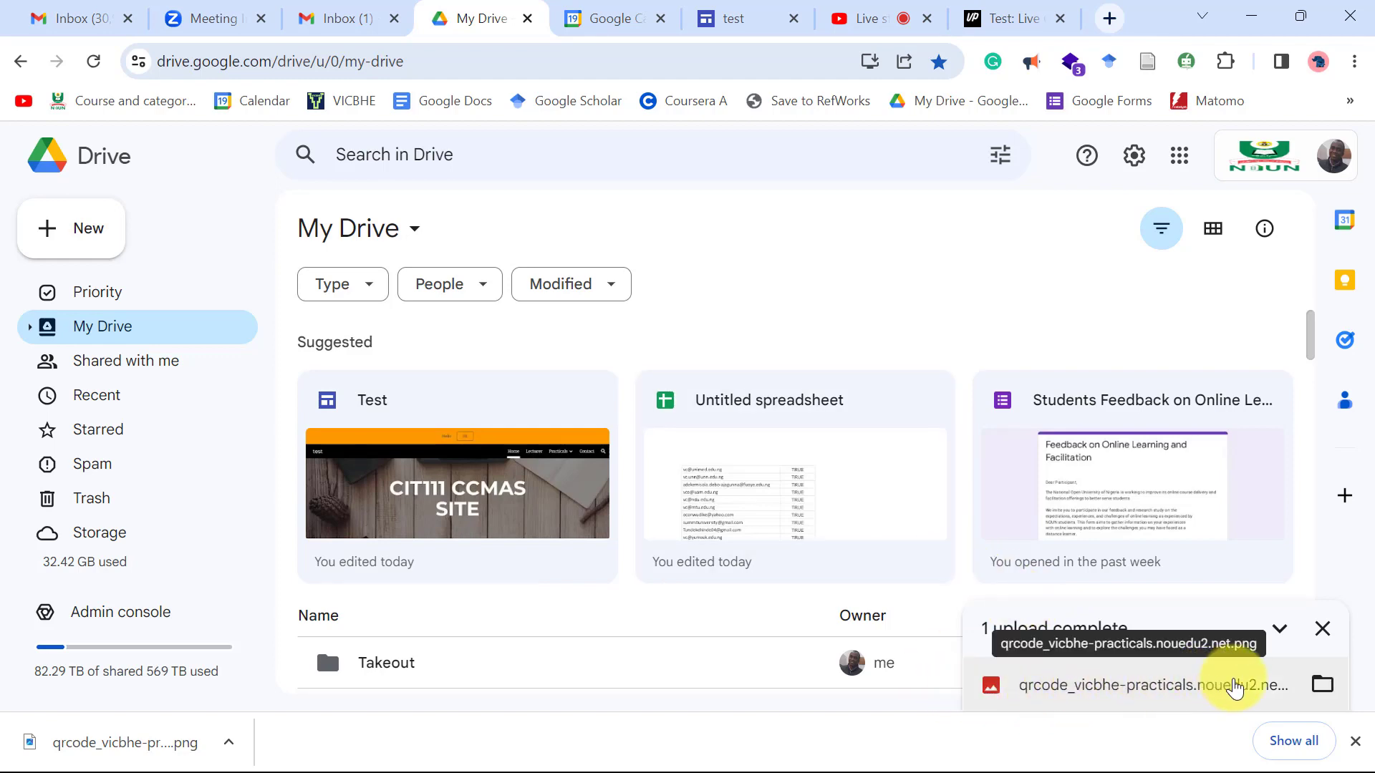
{"action": "left_click", "coordinate": [1228, 684]}
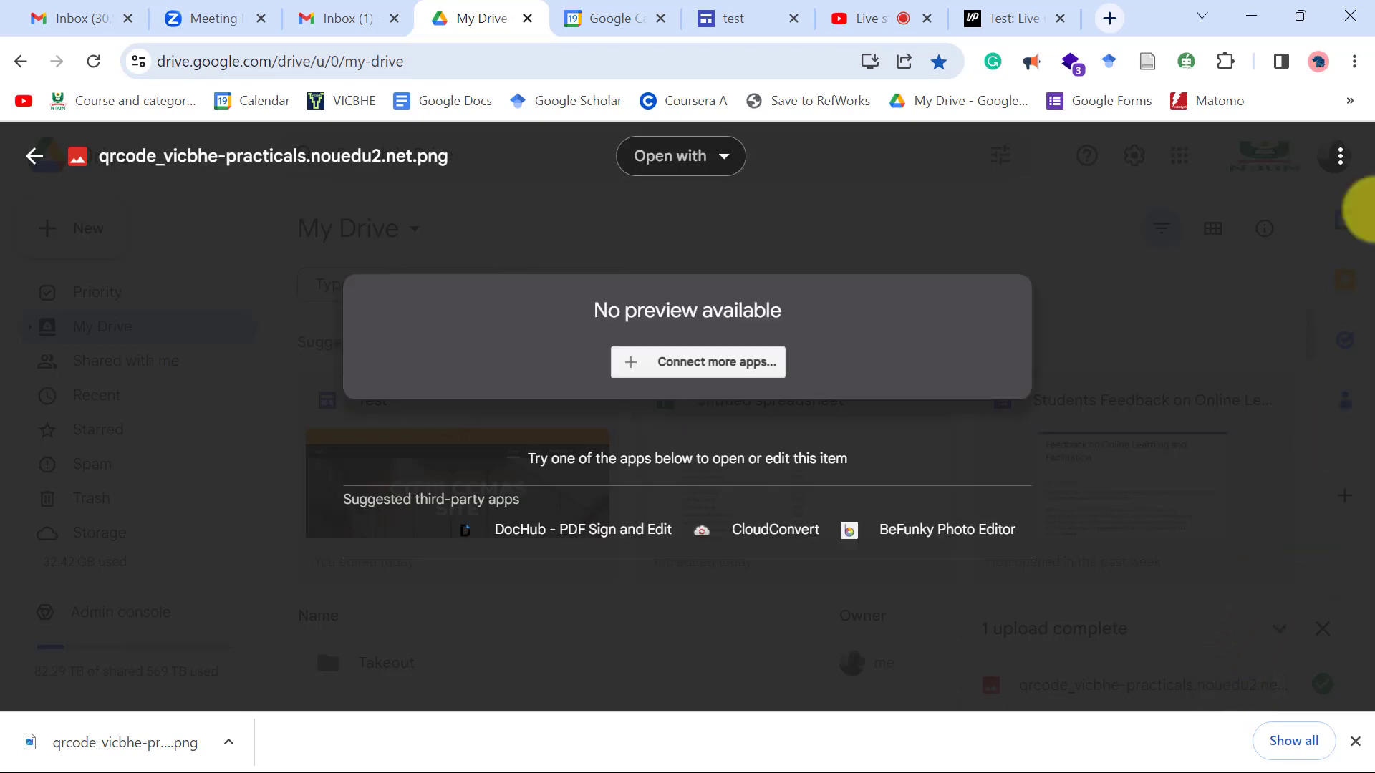
Change the QR code file's General access from Restricted to Anyone with the link as Viewer.
{"action": "left_click", "coordinate": [1339, 159]}
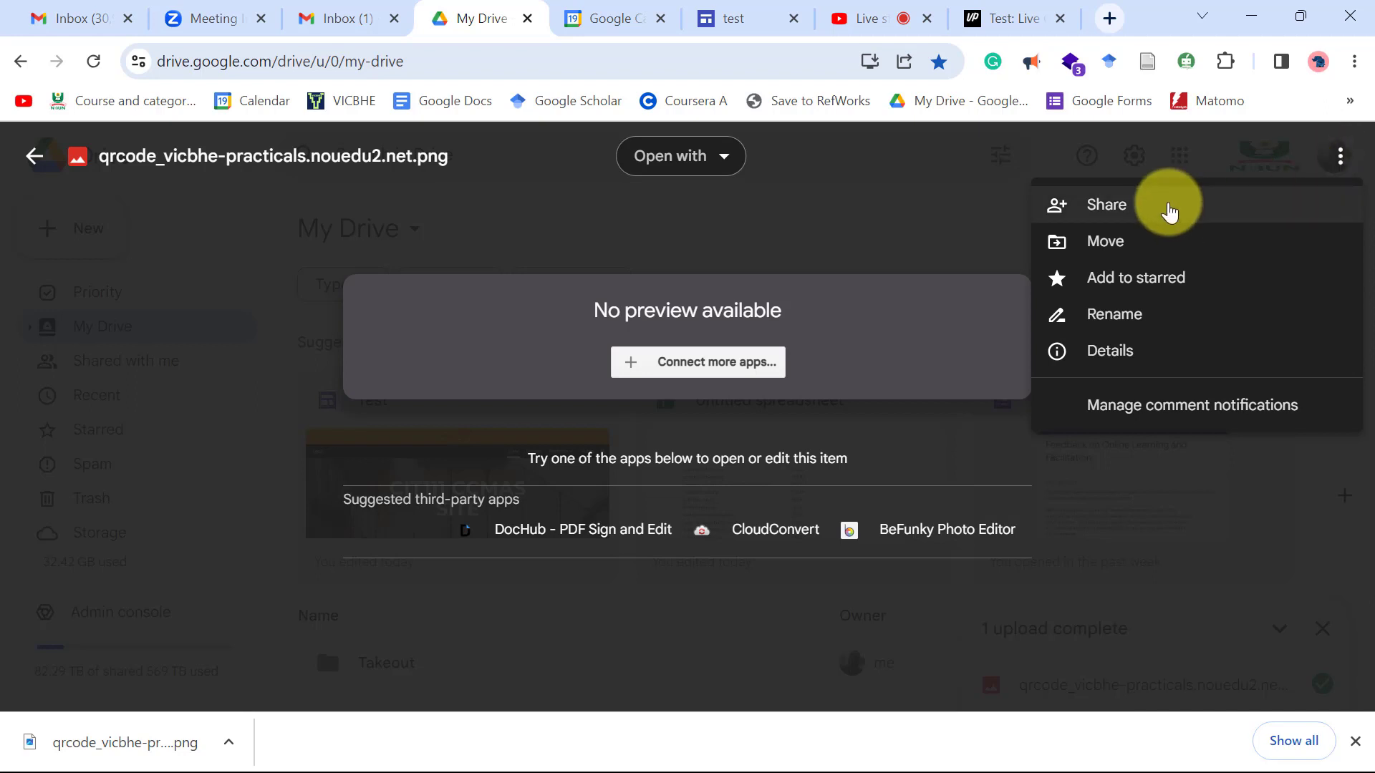
{"action": "left_click", "coordinate": [1170, 206]}
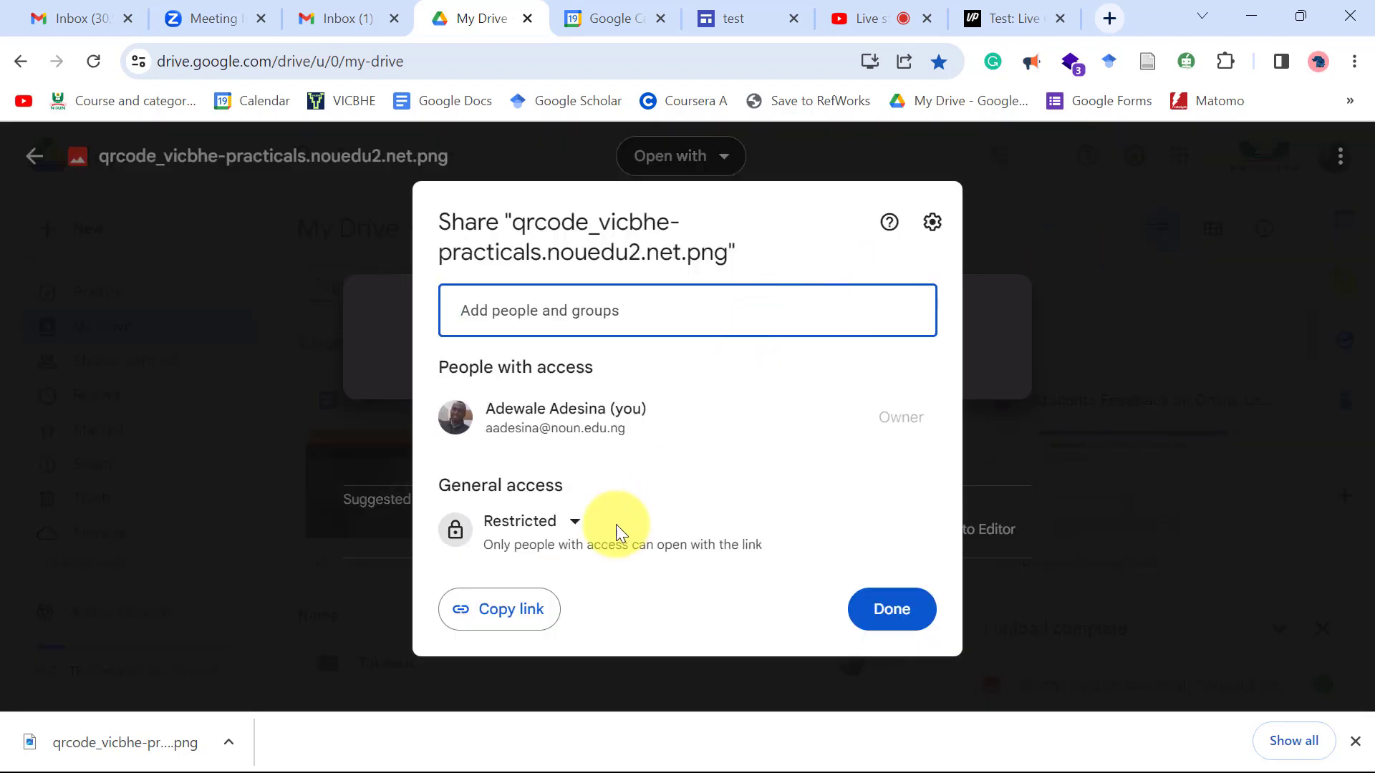
{"action": "left_click", "coordinate": [572, 522]}
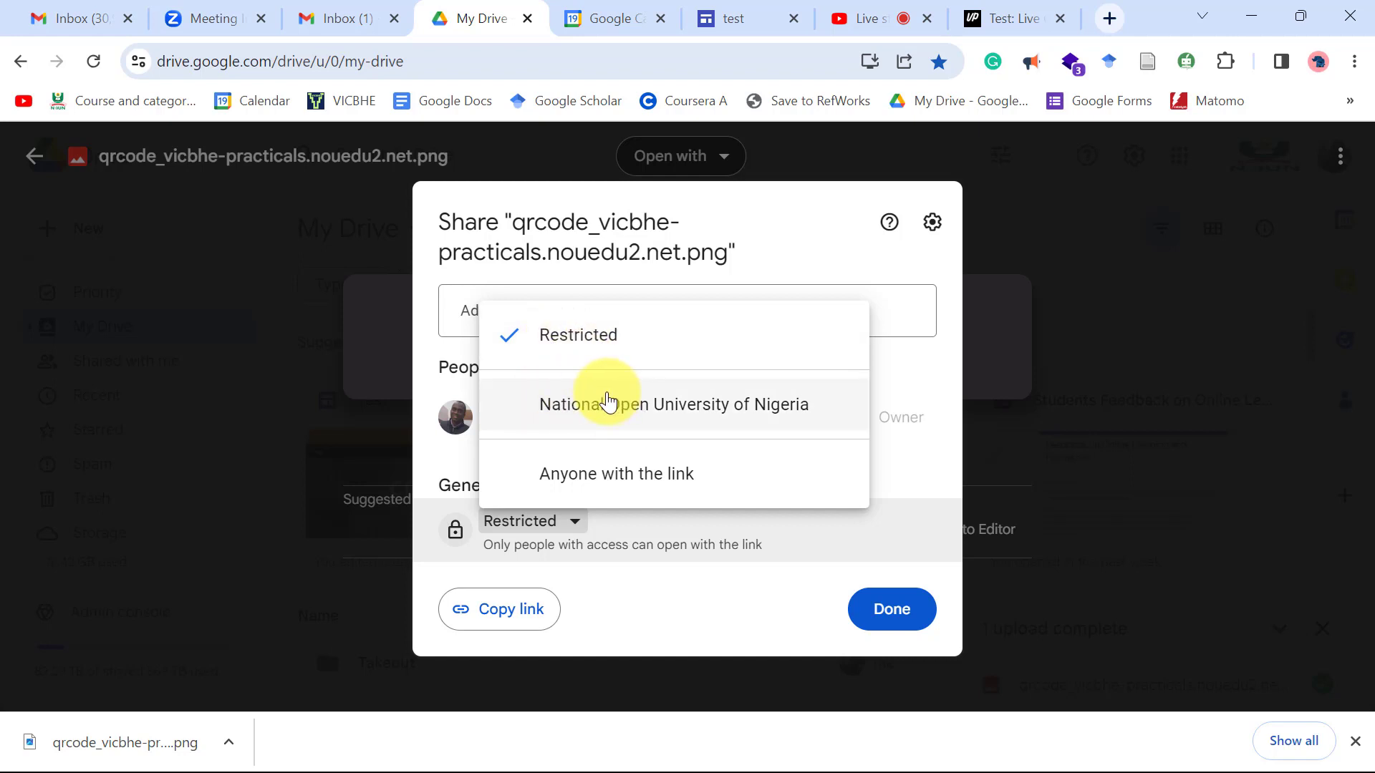
{"action": "left_click", "coordinate": [598, 478]}
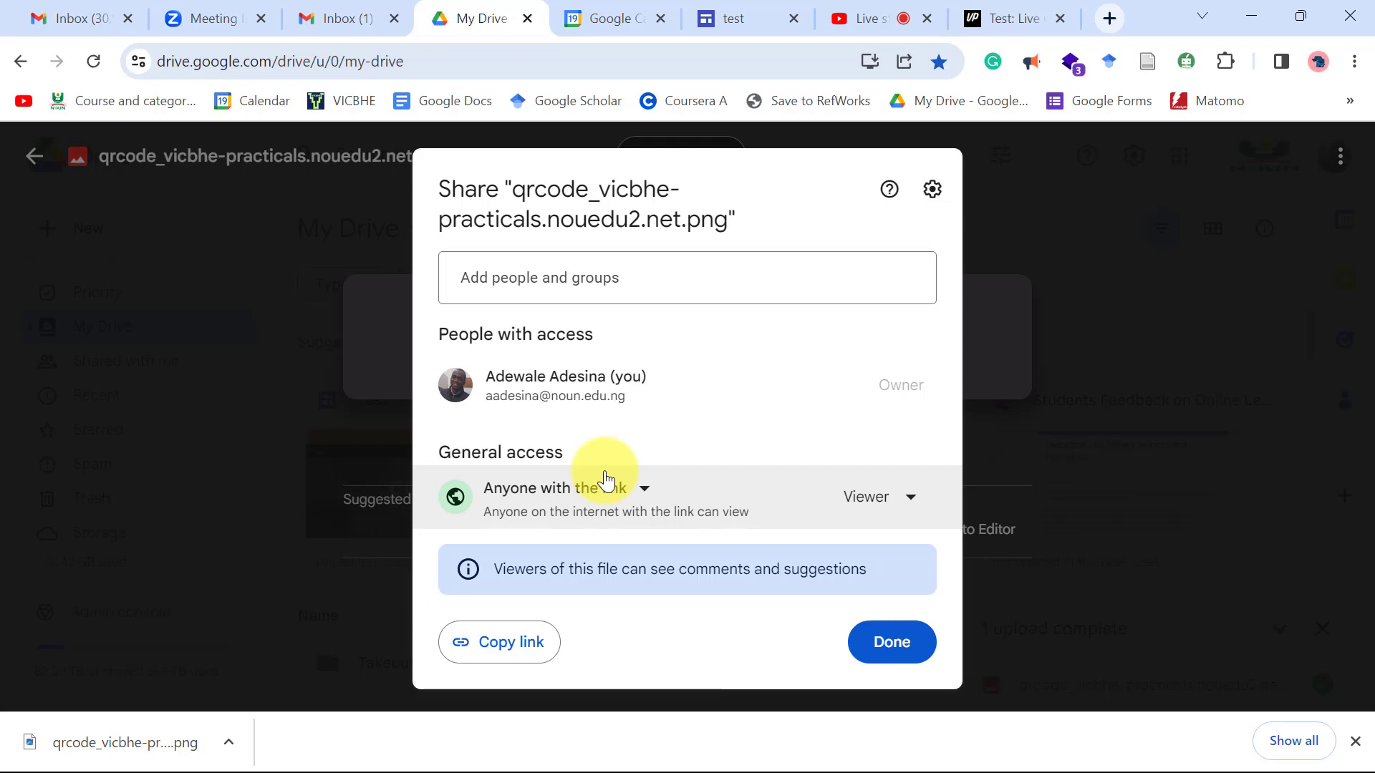
{"action": "left_click", "coordinate": [897, 645]}
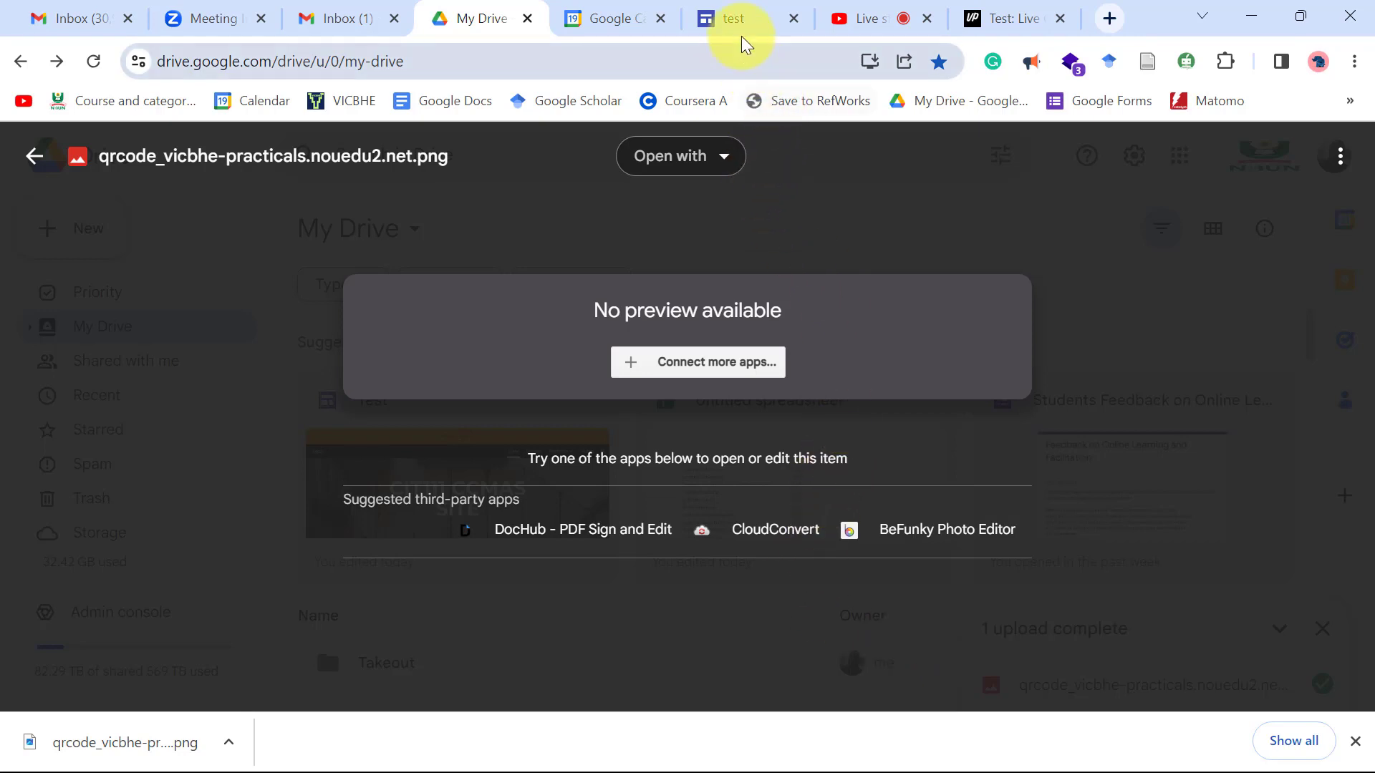
In the Test site editor, add a new page named 'Practical 10'.
{"action": "left_click", "coordinate": [727, 16]}
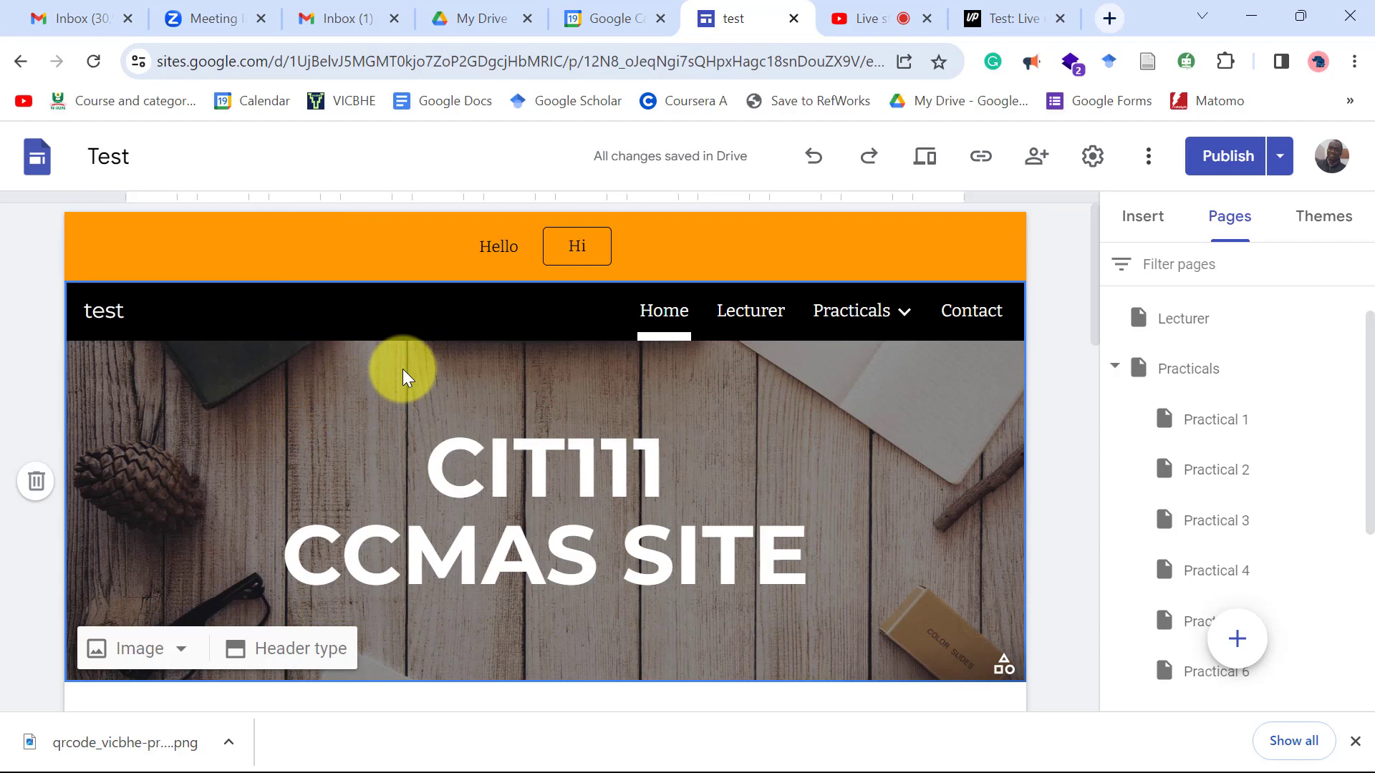
{"action": "left_click", "coordinate": [872, 328]}
{"action": "mouse_move", "coordinate": [827, 320]}
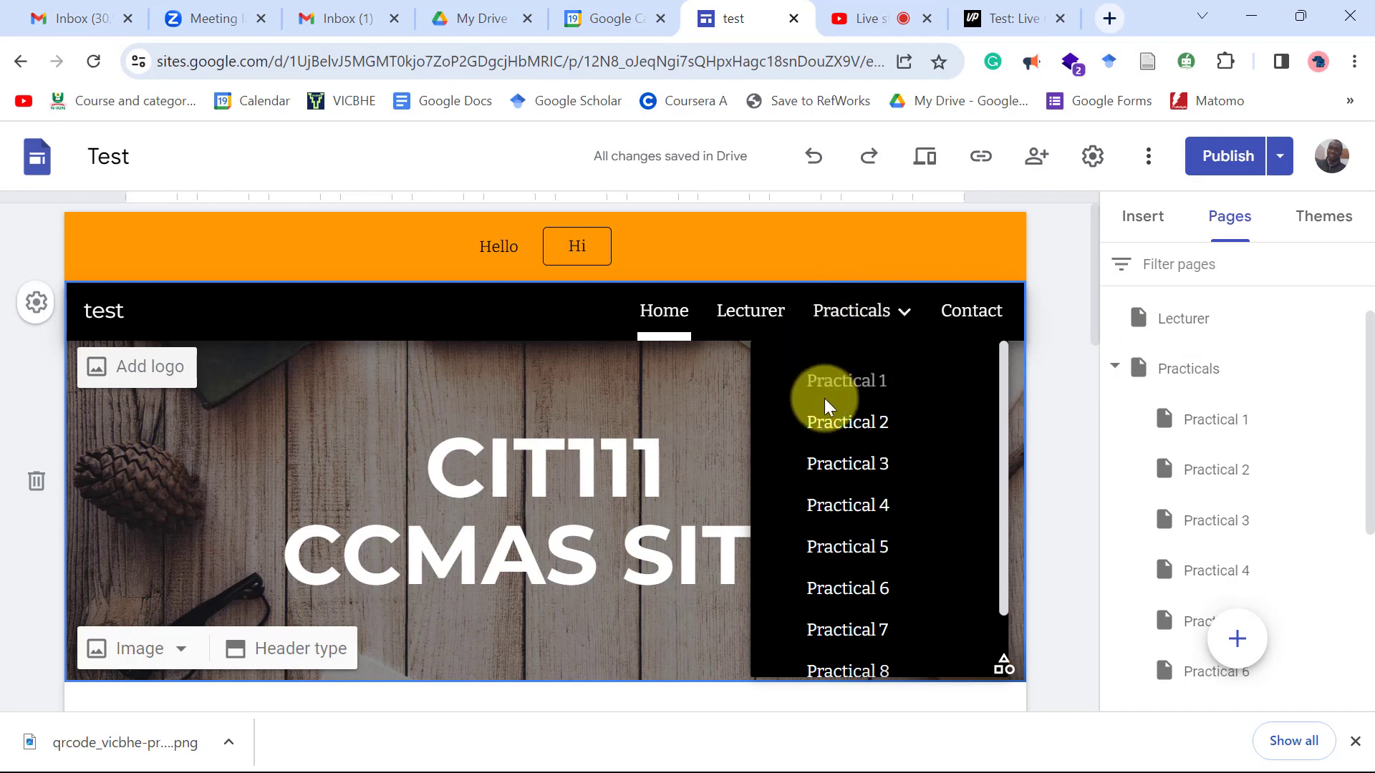
{"action": "scroll", "coordinate": [829, 427], "scroll_direction": "down", "scroll_amount": 2}
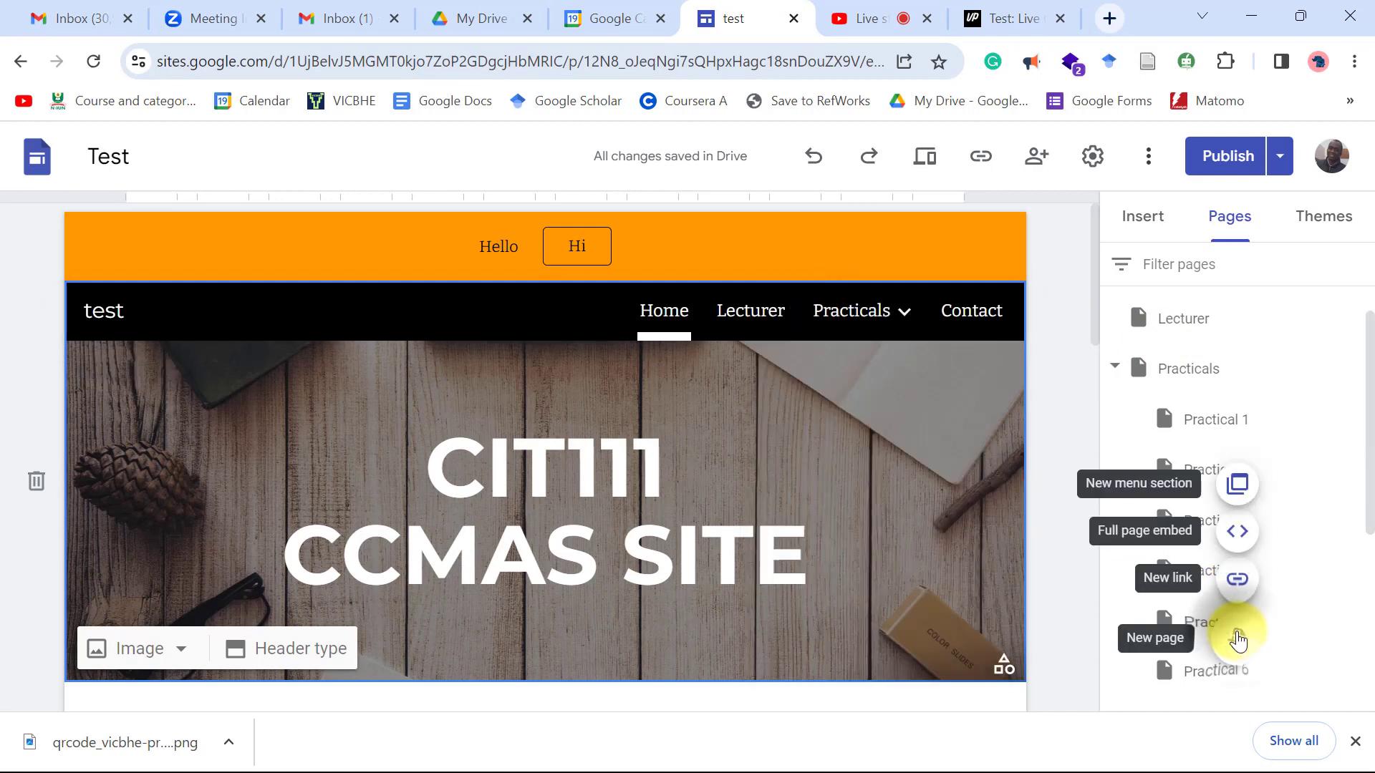
{"action": "left_click", "coordinate": [1238, 639]}
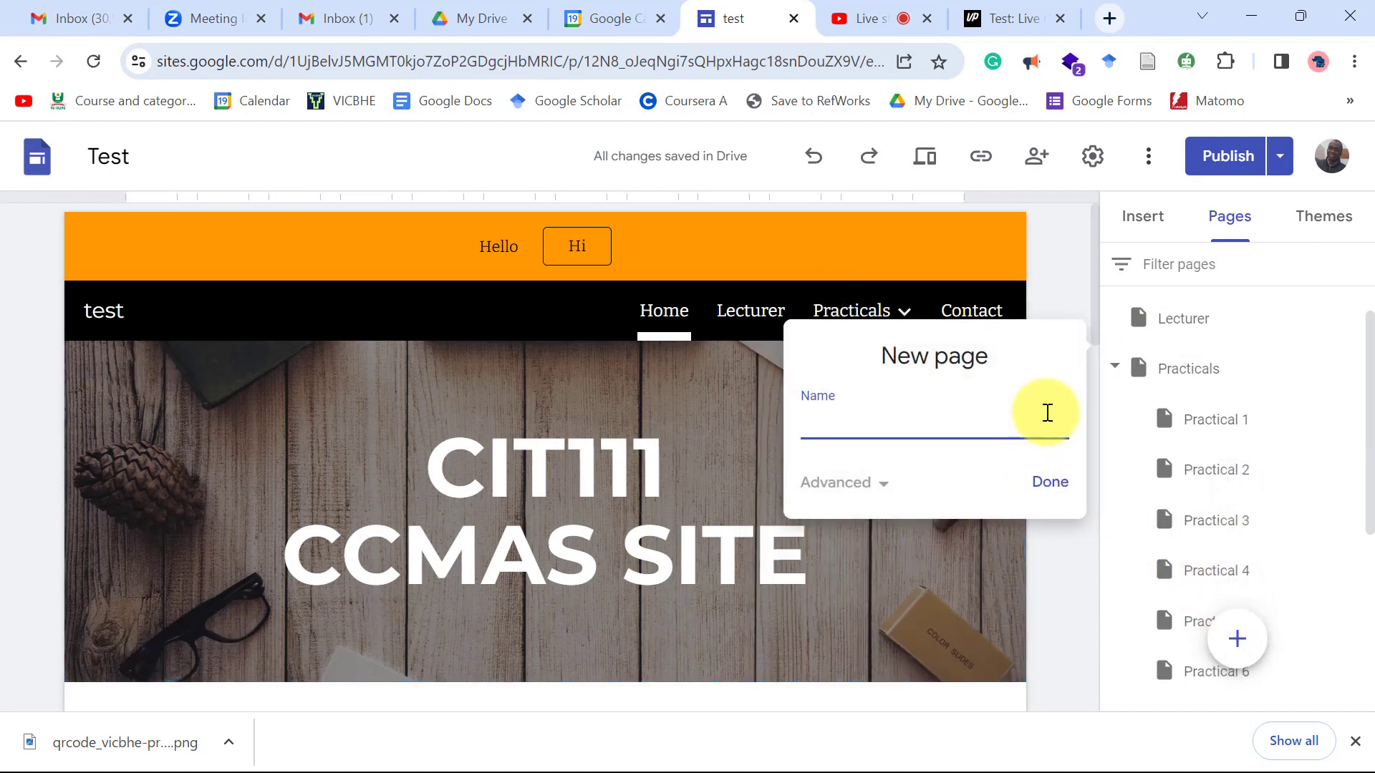
{"action": "type", "text": "Practical 10"}
{"action": "left_click", "coordinate": [1052, 483]}
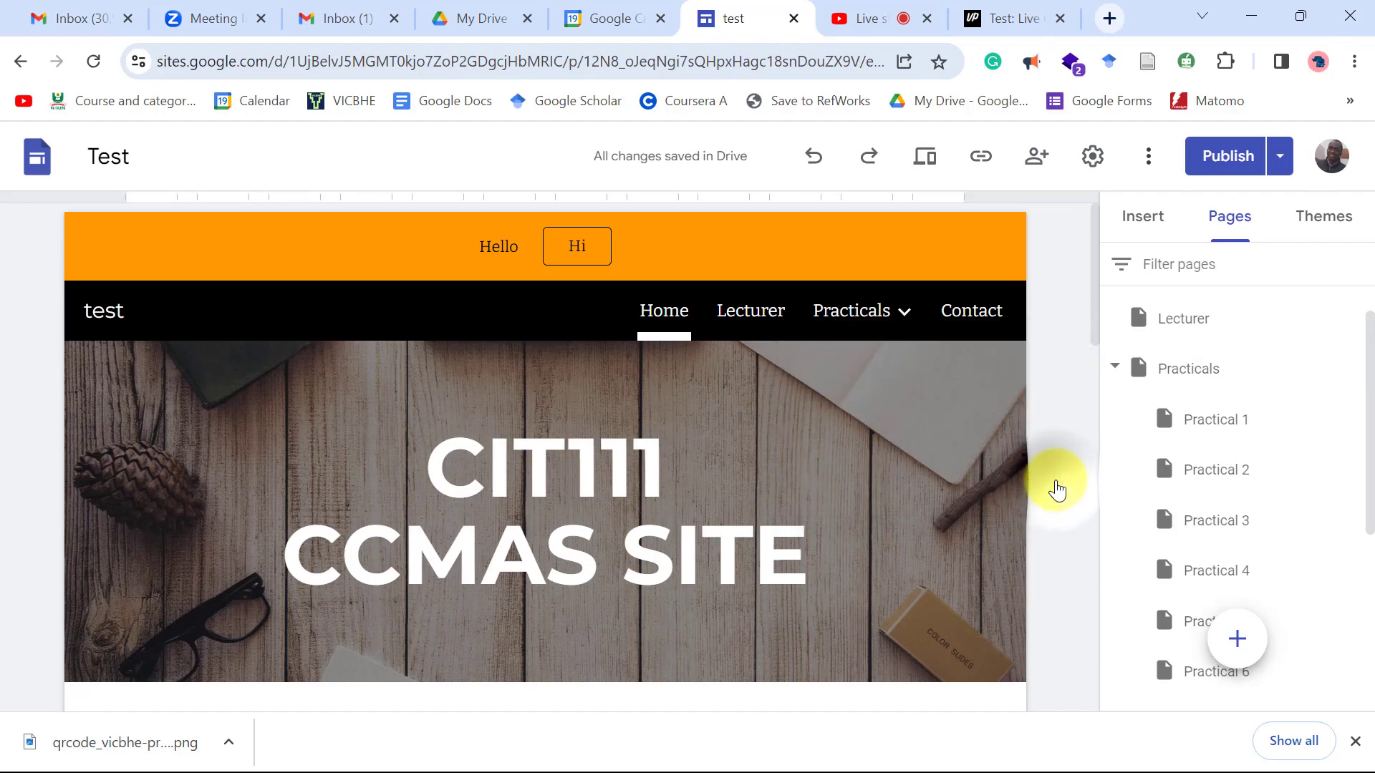
{"action": "scroll", "coordinate": [1202, 494], "scroll_direction": "down", "scroll_amount": 3}
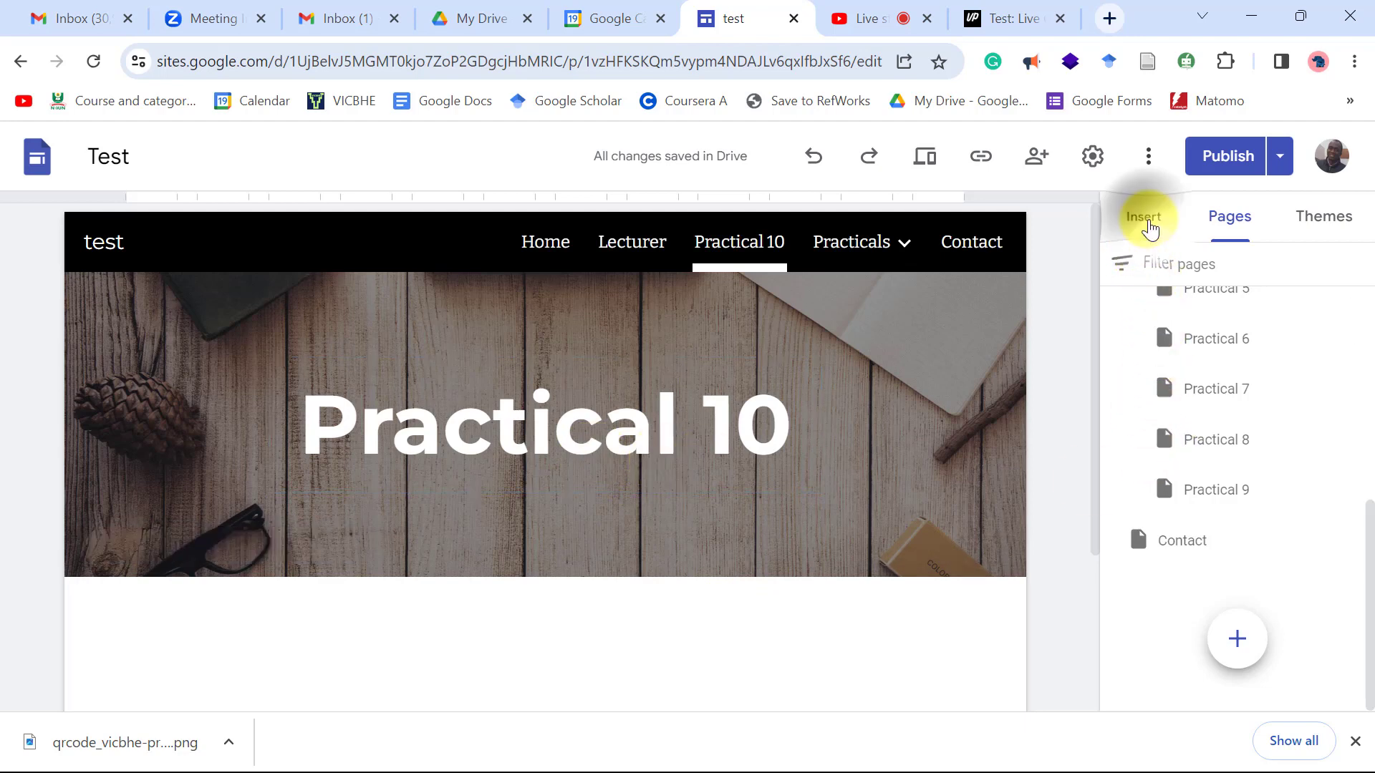
Insert the QR code image from Drive's Recent files and enlarge it on the page.
{"action": "left_click", "coordinate": [1143, 217]}
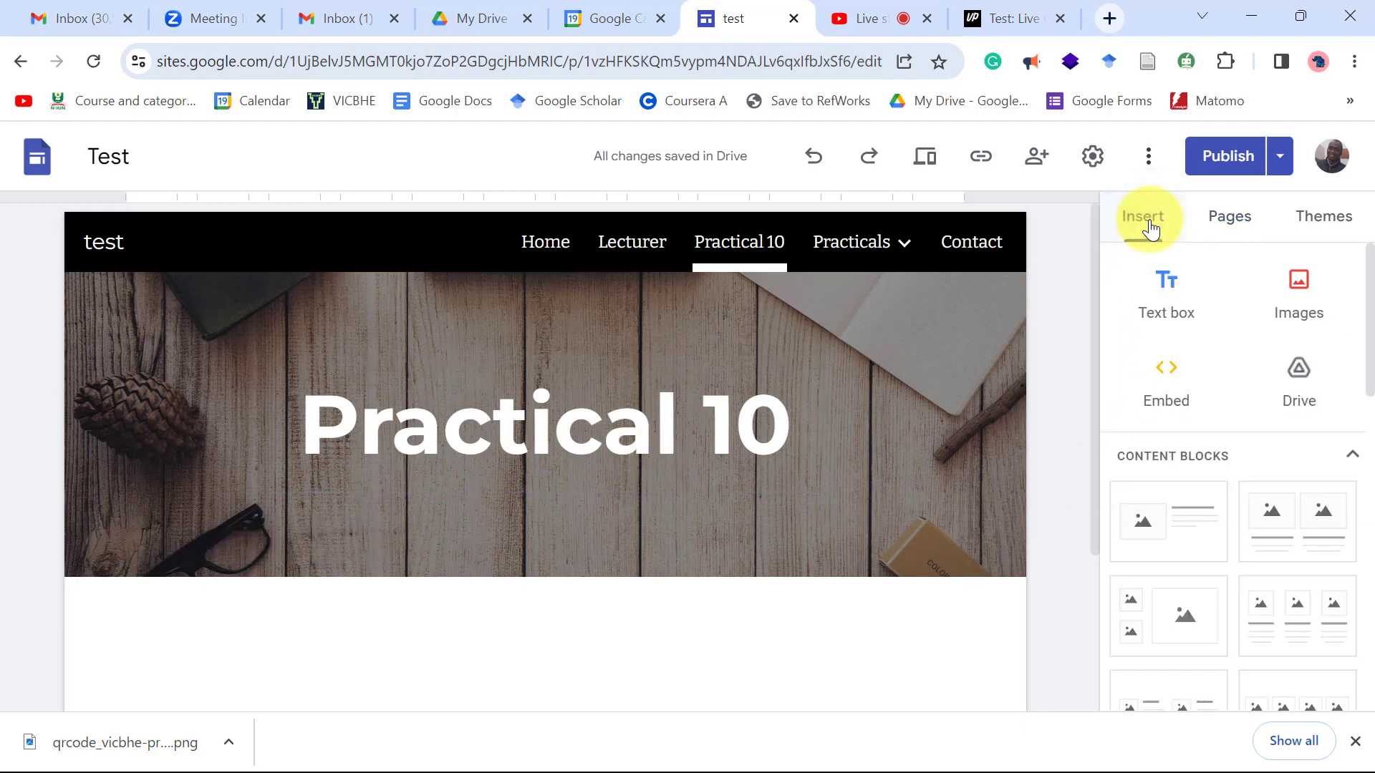
{"action": "left_click", "coordinate": [1293, 380]}
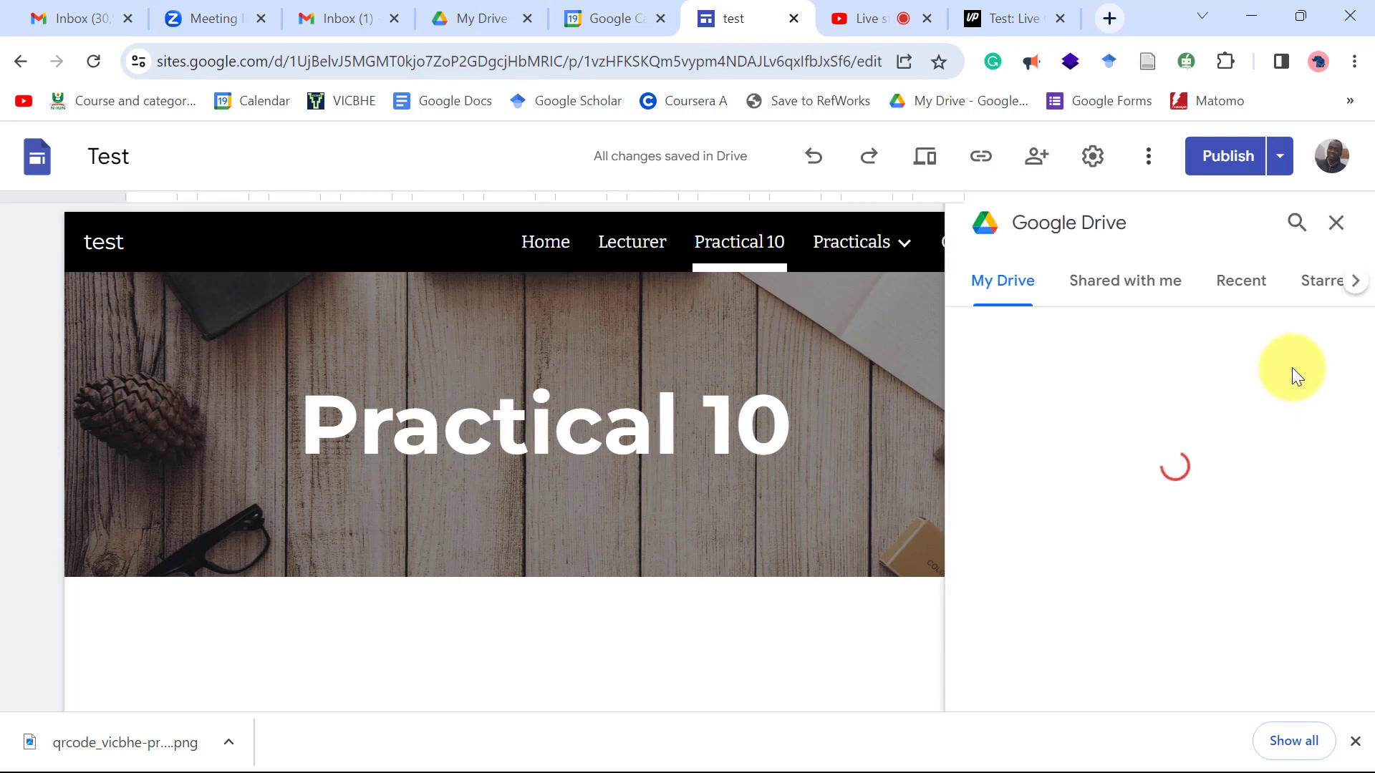
{"action": "left_click", "coordinate": [1239, 288]}
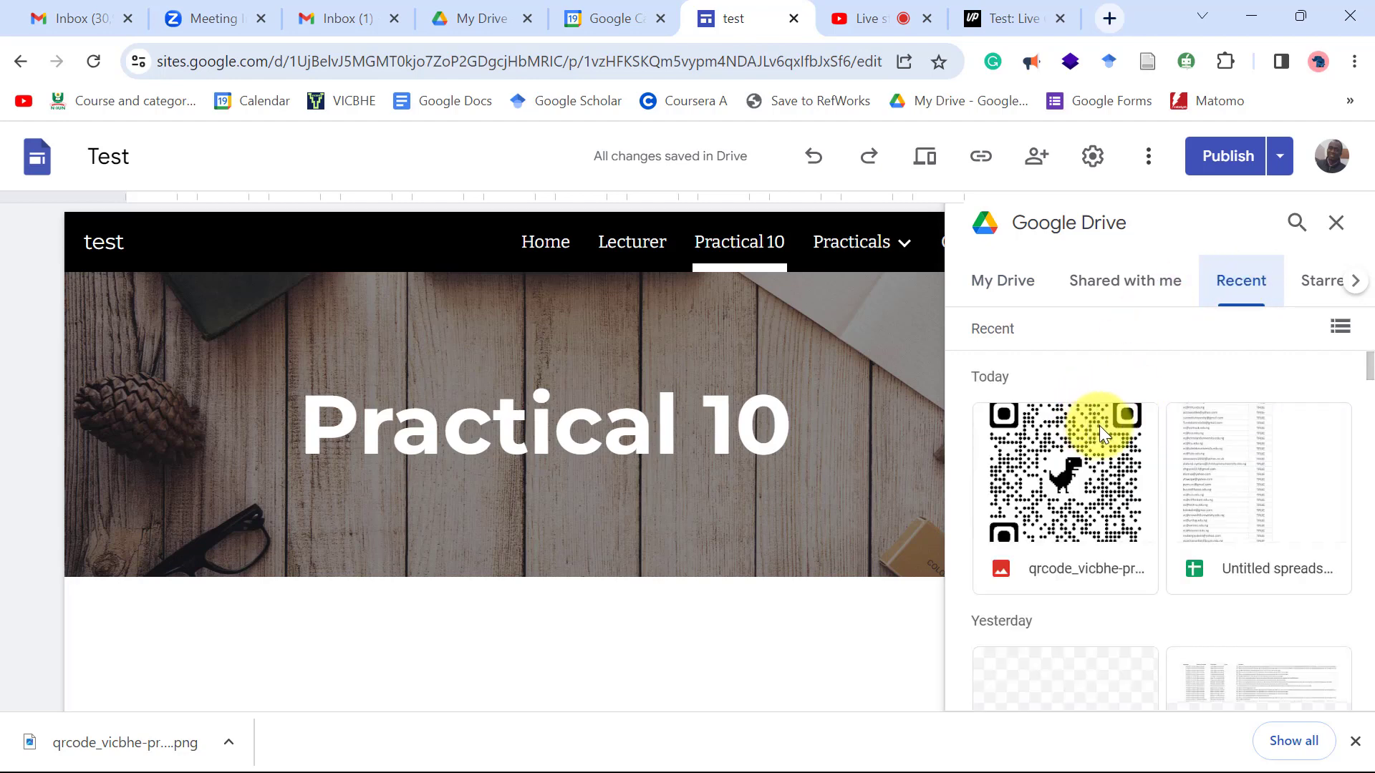
{"action": "left_click", "coordinate": [1067, 501]}
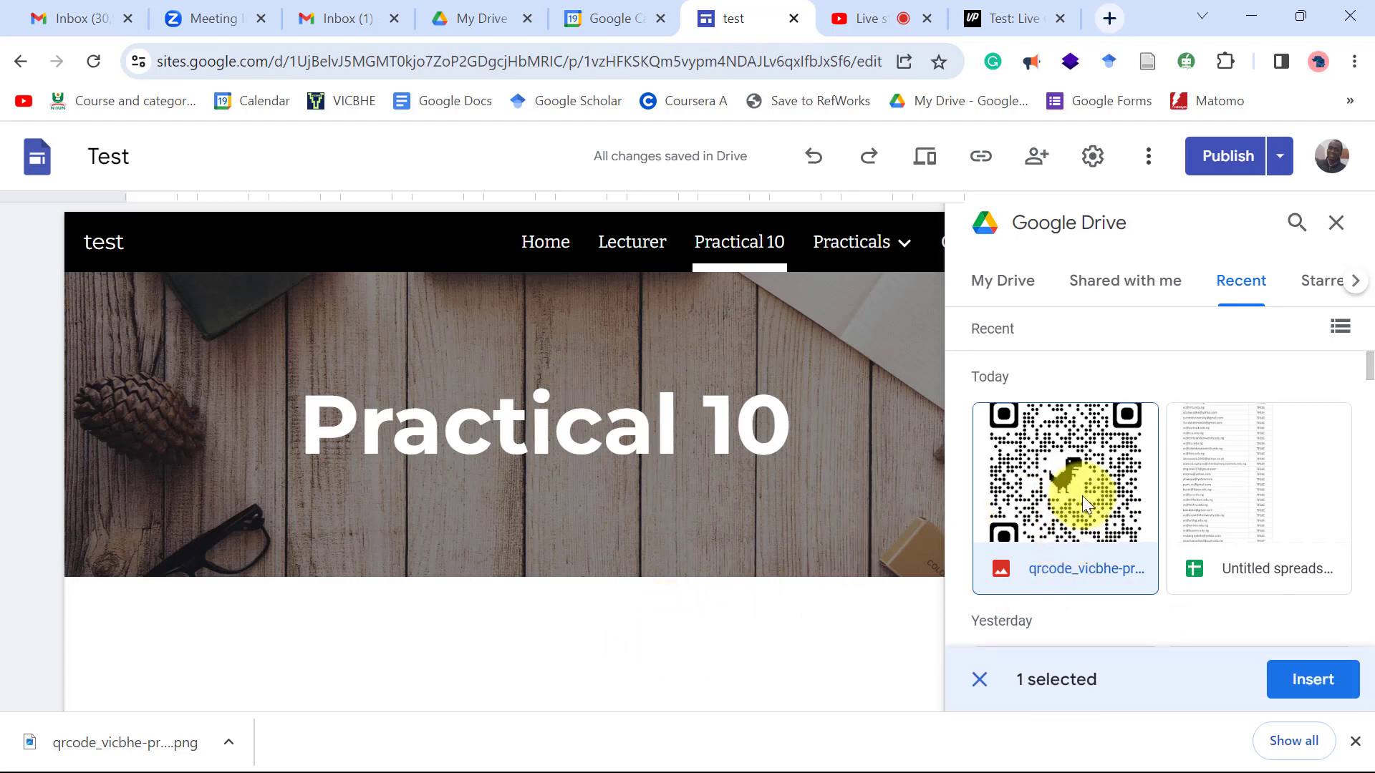
{"action": "left_click", "coordinate": [1081, 494]}
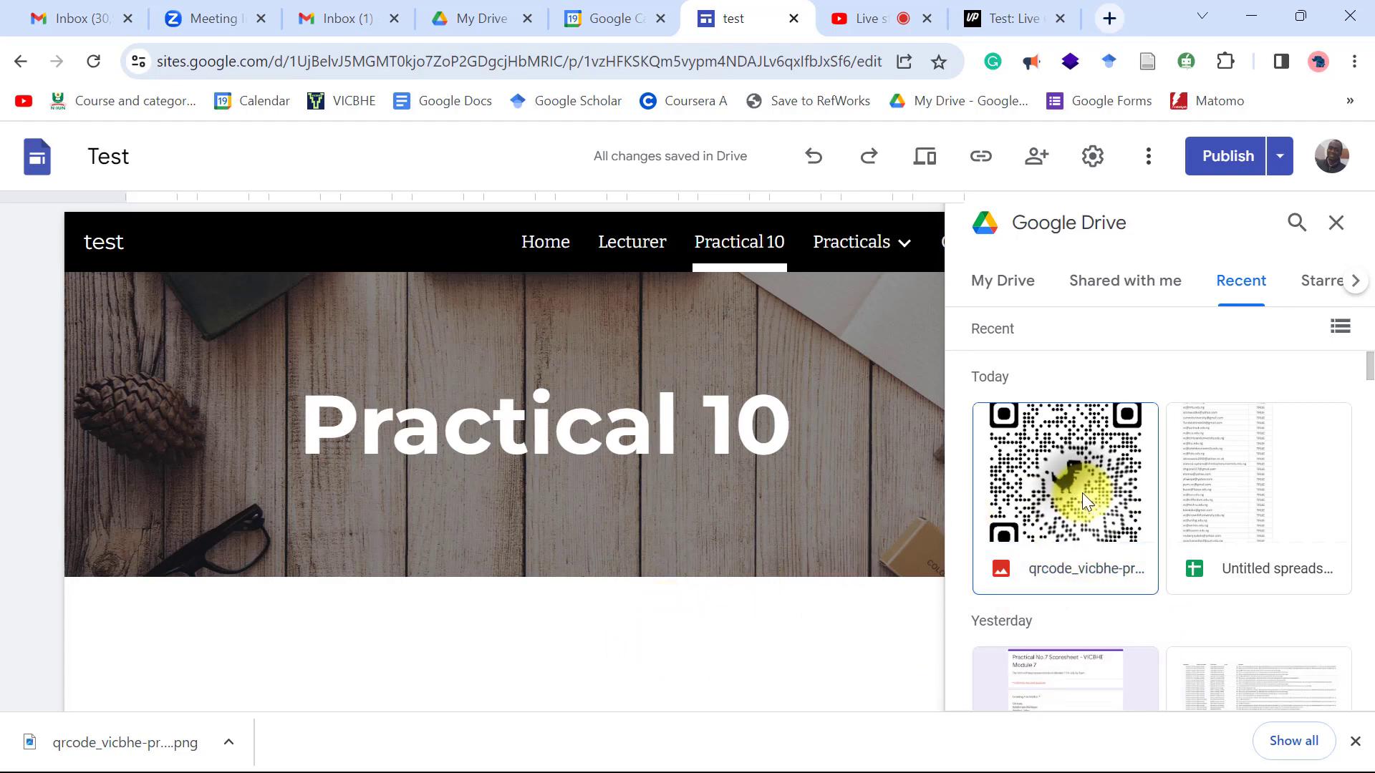
{"action": "double_click", "coordinate": [1081, 492]}
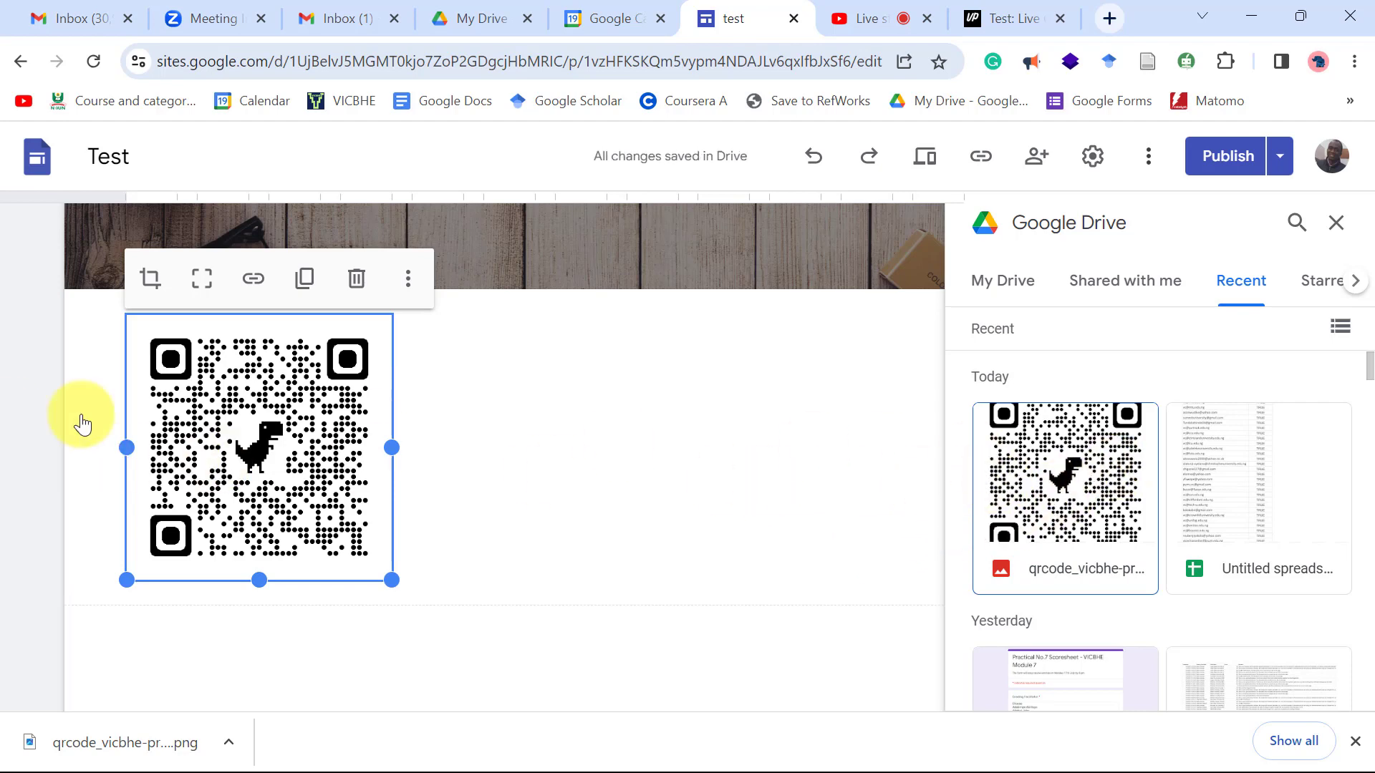
{"action": "left_click_drag", "start_coordinate": [392, 580], "coordinate": [559, 597]}
{"action": "left_click_drag", "start_coordinate": [501, 546], "coordinate": [430, 369]}
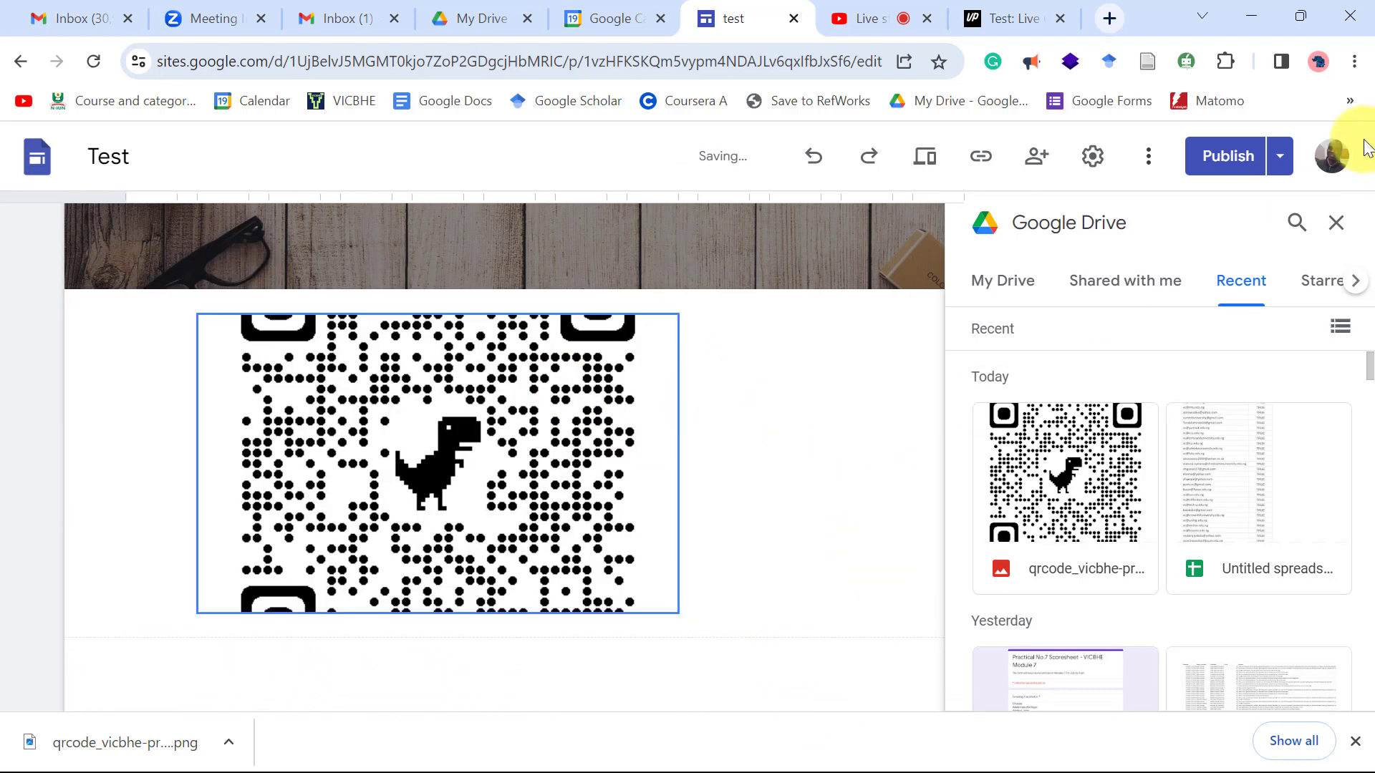
Publish the Test site and copy the Practical 10 page's web address.
{"action": "left_click", "coordinate": [1228, 155]}
{"action": "left_click", "coordinate": [1312, 158]}
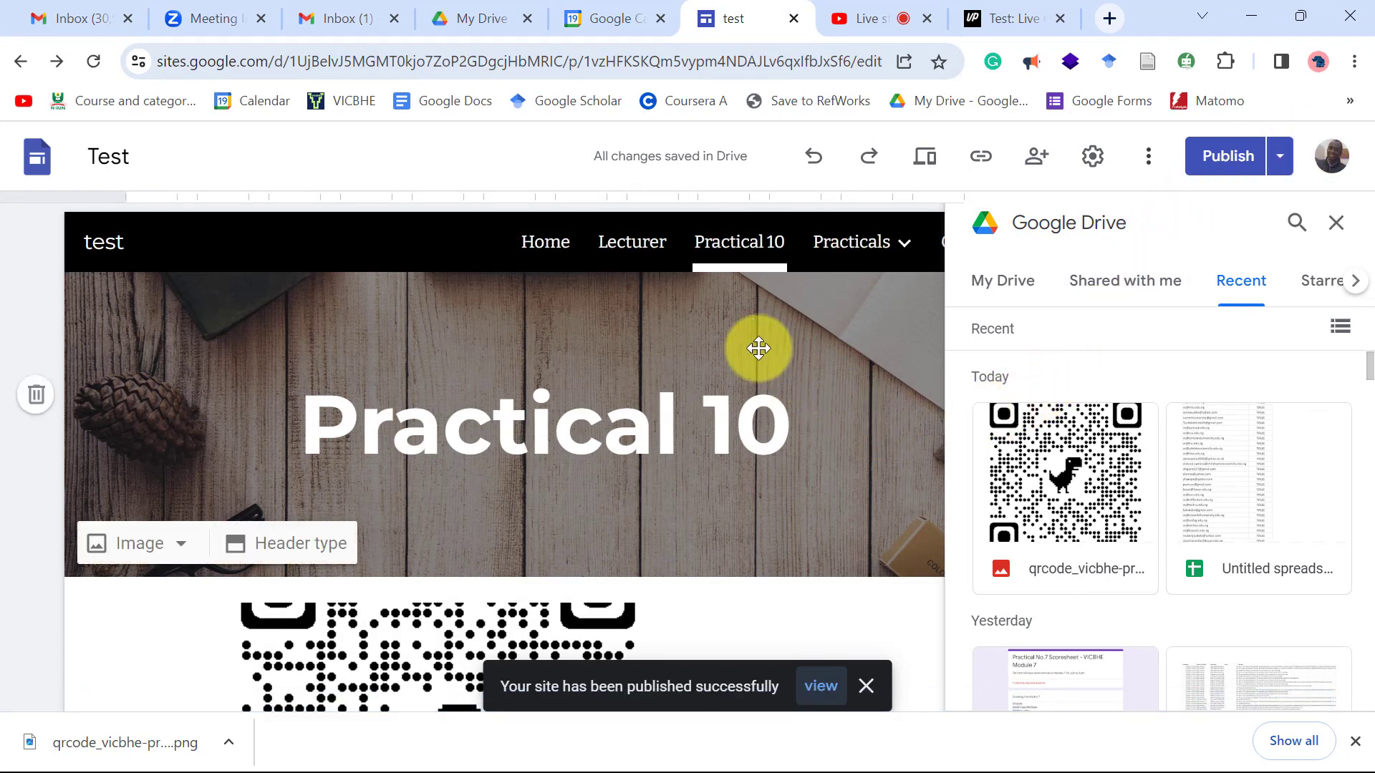
{"action": "left_click", "coordinate": [703, 51]}
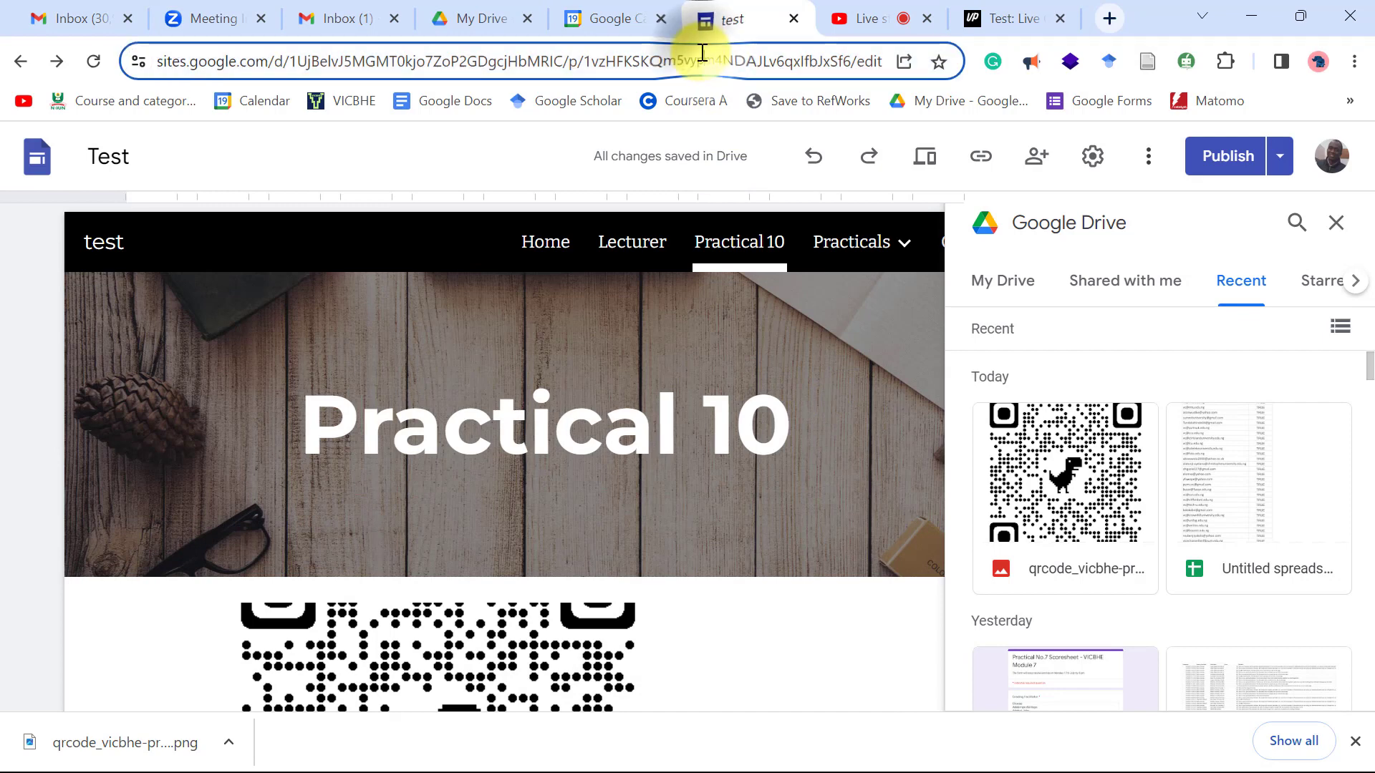
{"action": "right_click", "coordinate": [700, 51]}
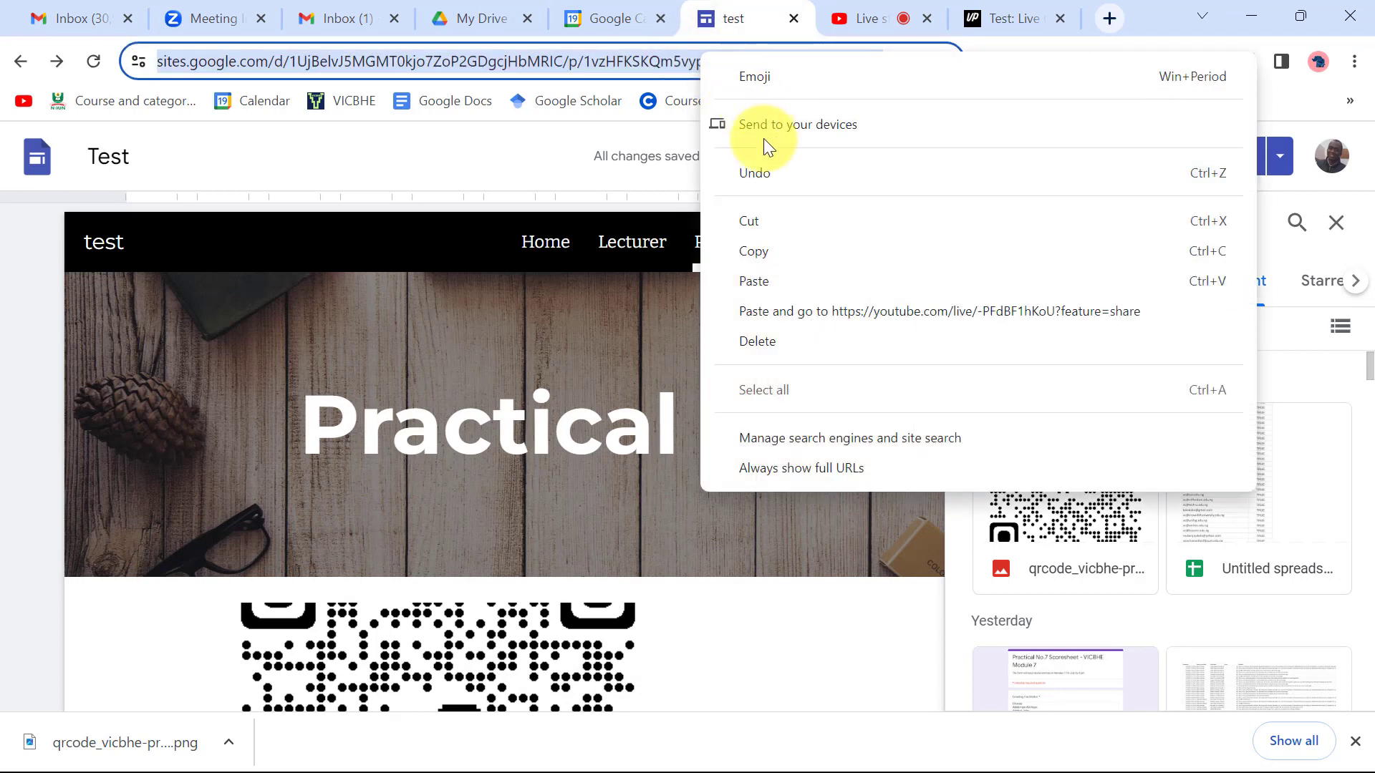
{"action": "left_click", "coordinate": [778, 247]}
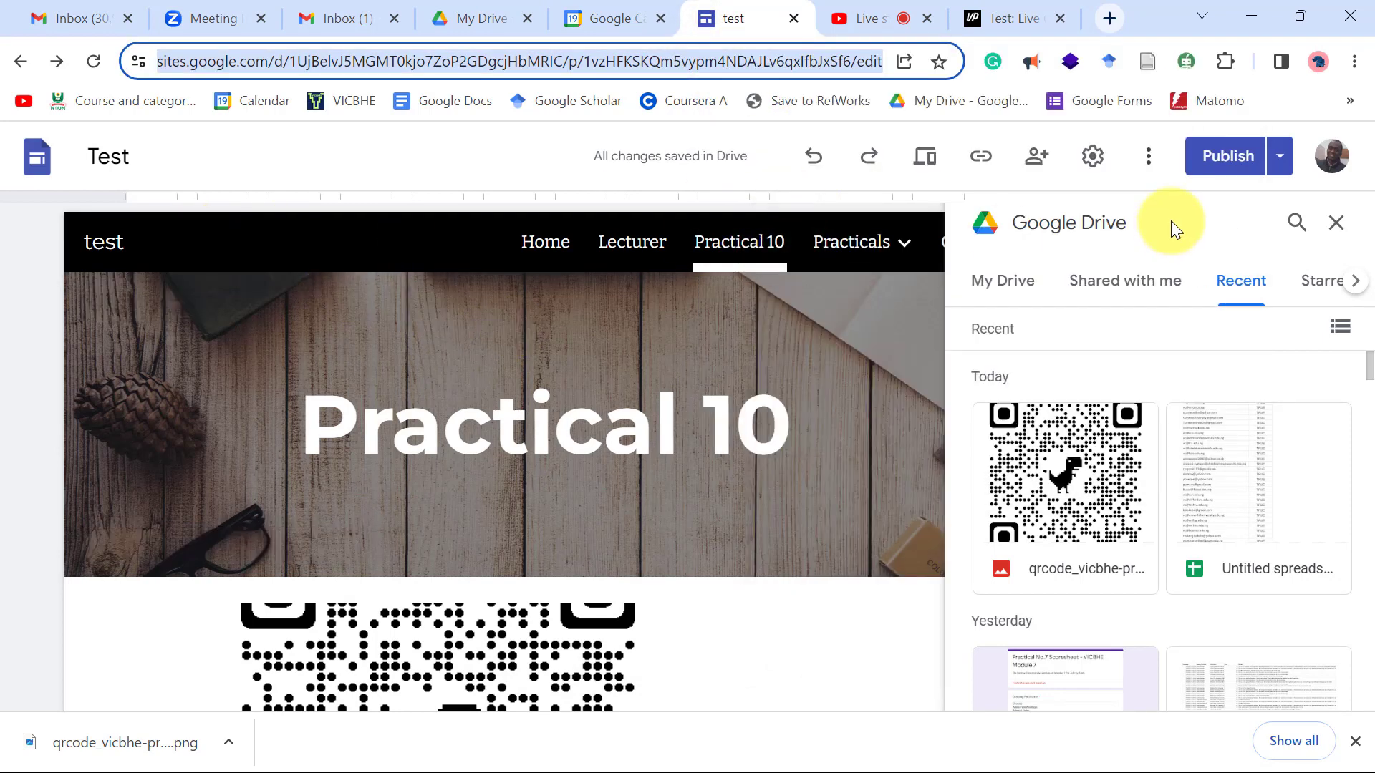